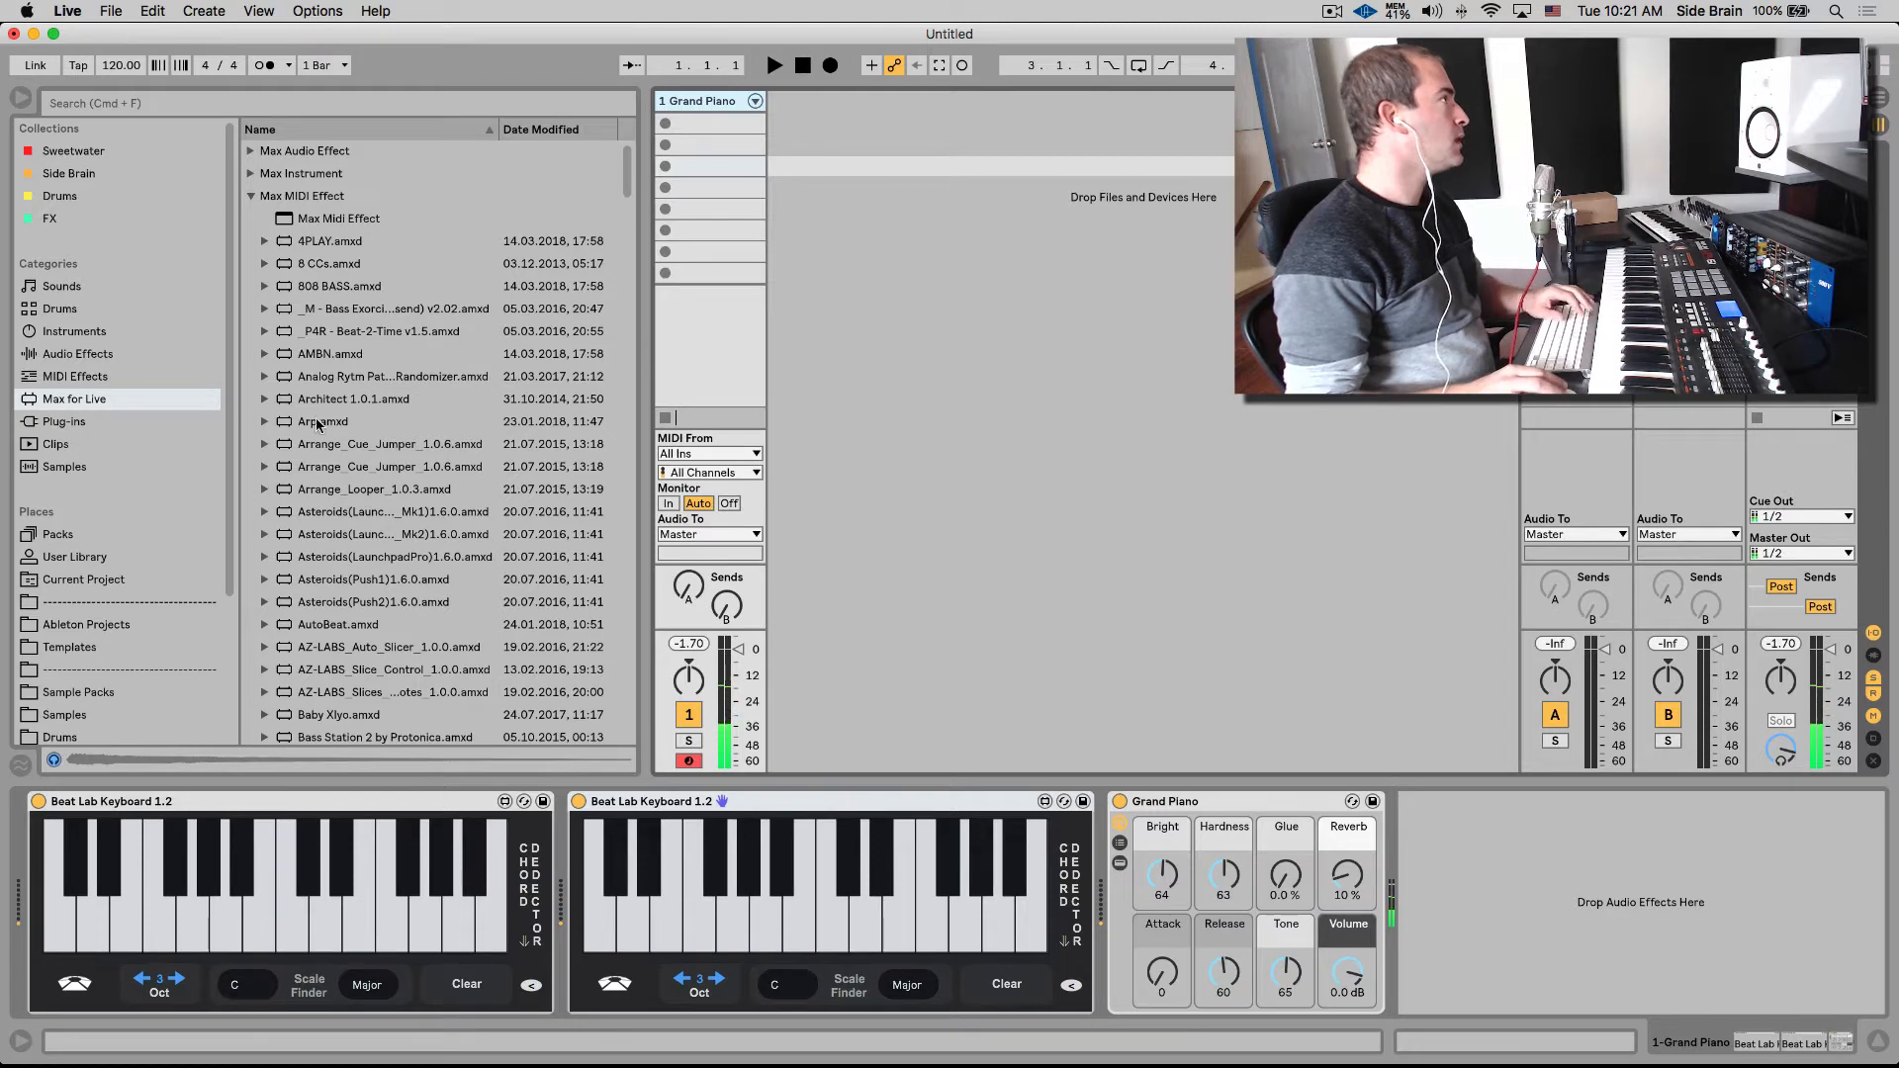
# - Insert the Scale MIDI effect between the two Beat Lab Keyboards and map C# to C in its note grid
pyautogui.click(75, 376)
pyautogui.click(253, 288)
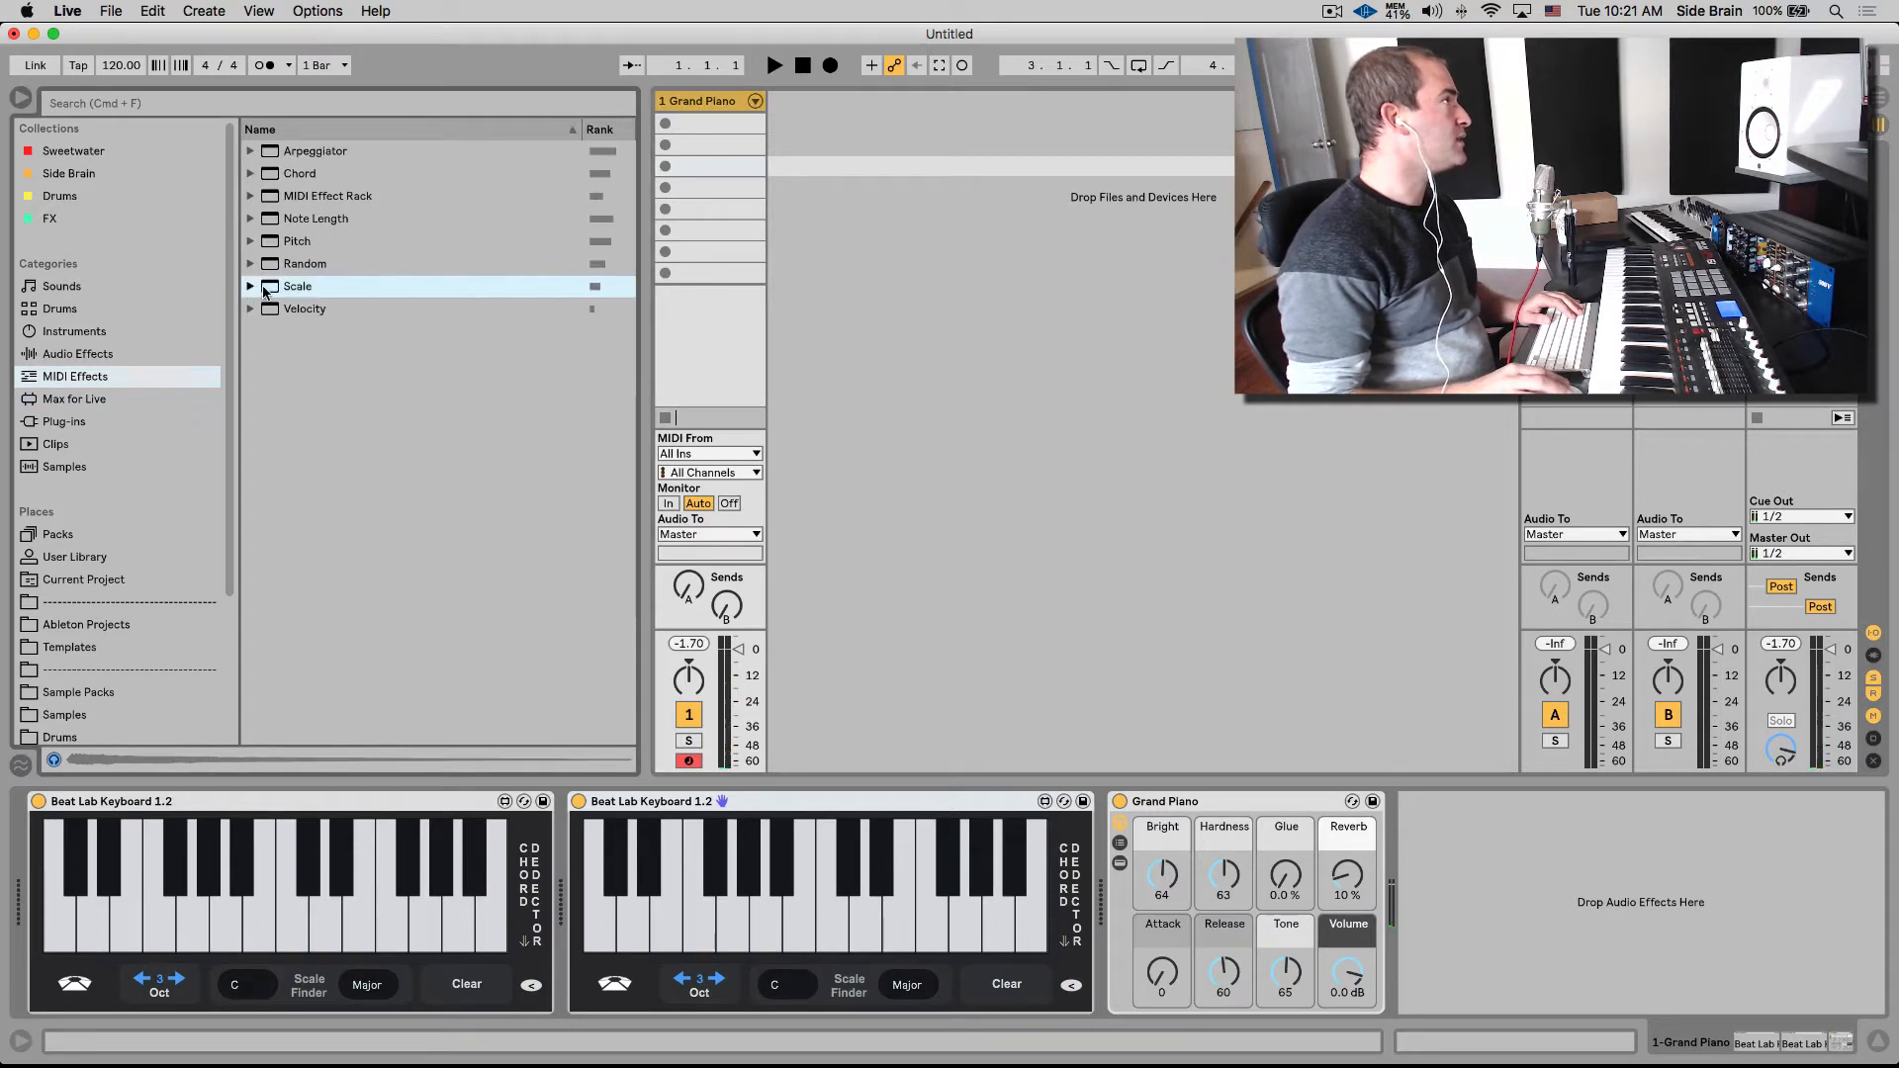
pyautogui.moveTo(566, 818); pyautogui.dragTo(564, 823)
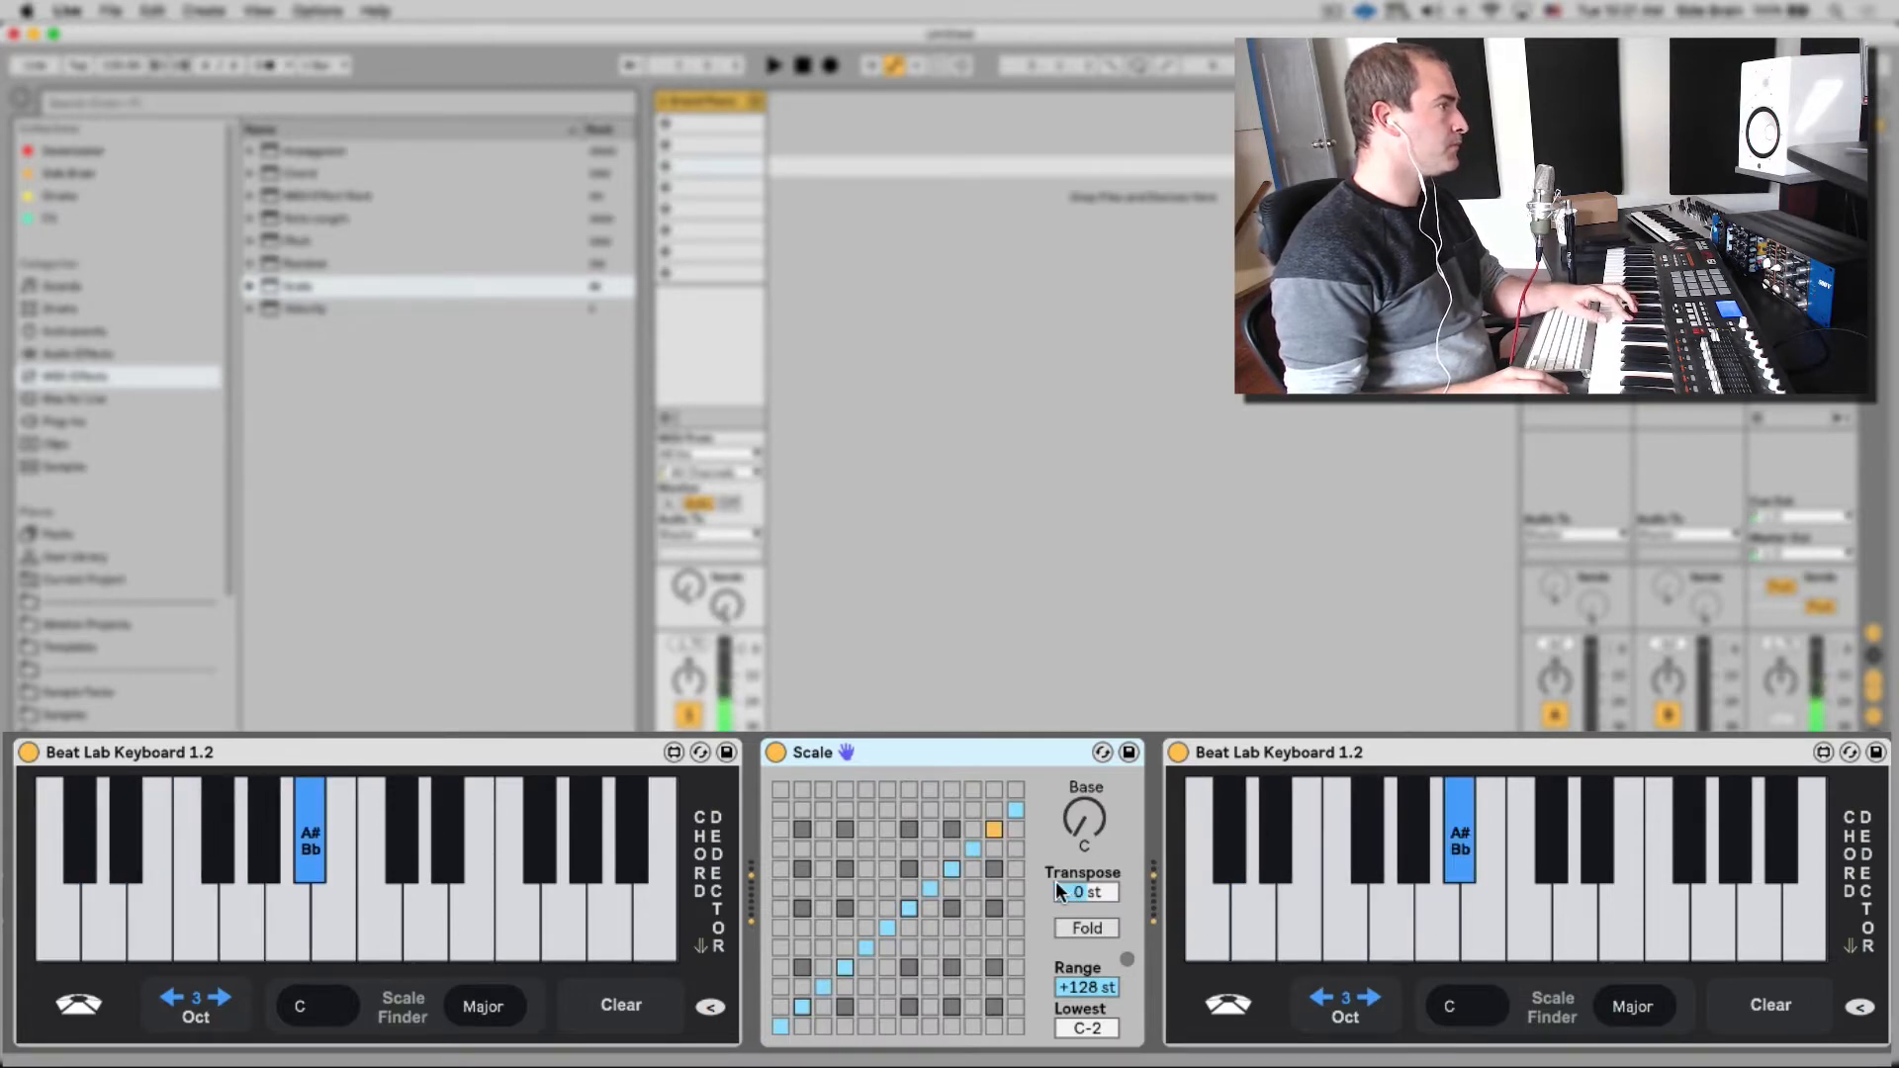
pyautogui.click(803, 1006)
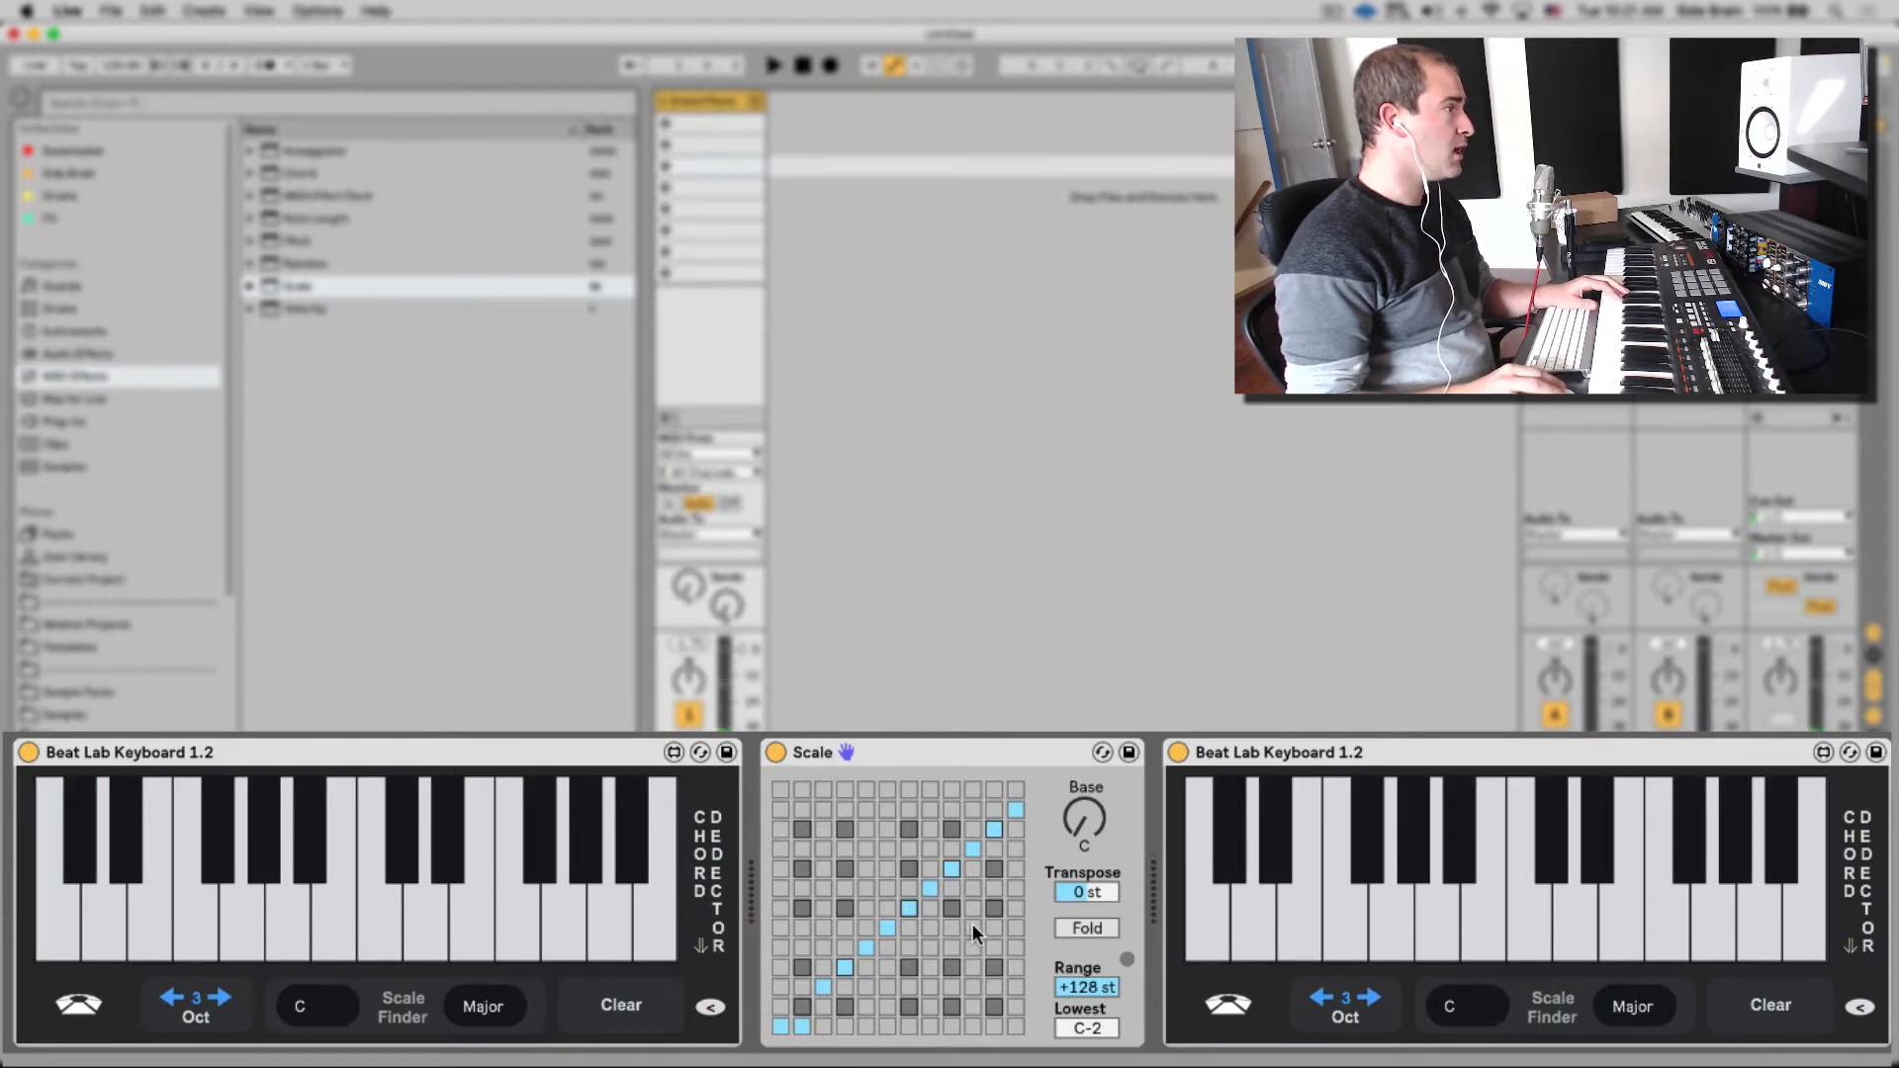
# - Load the C Major preset into the Scale device
pyautogui.click(922, 753)
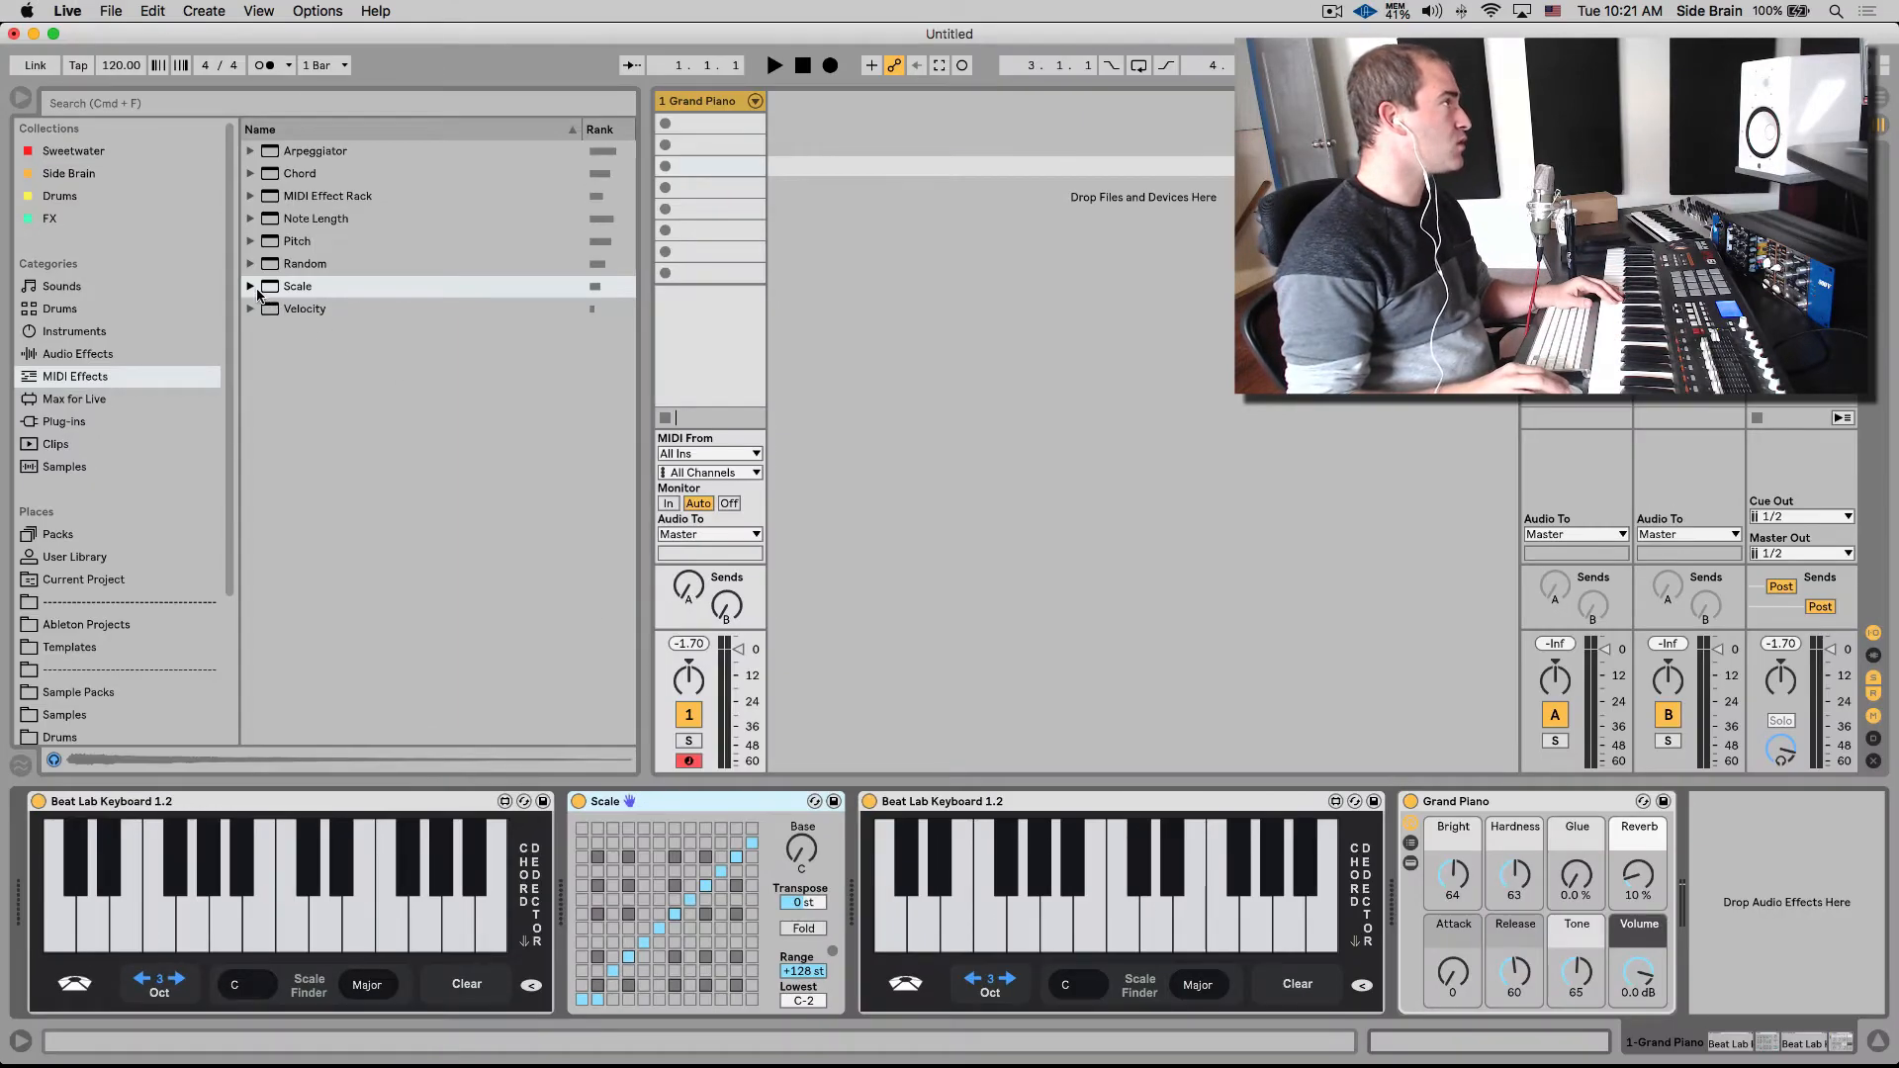
pyautogui.click(252, 287)
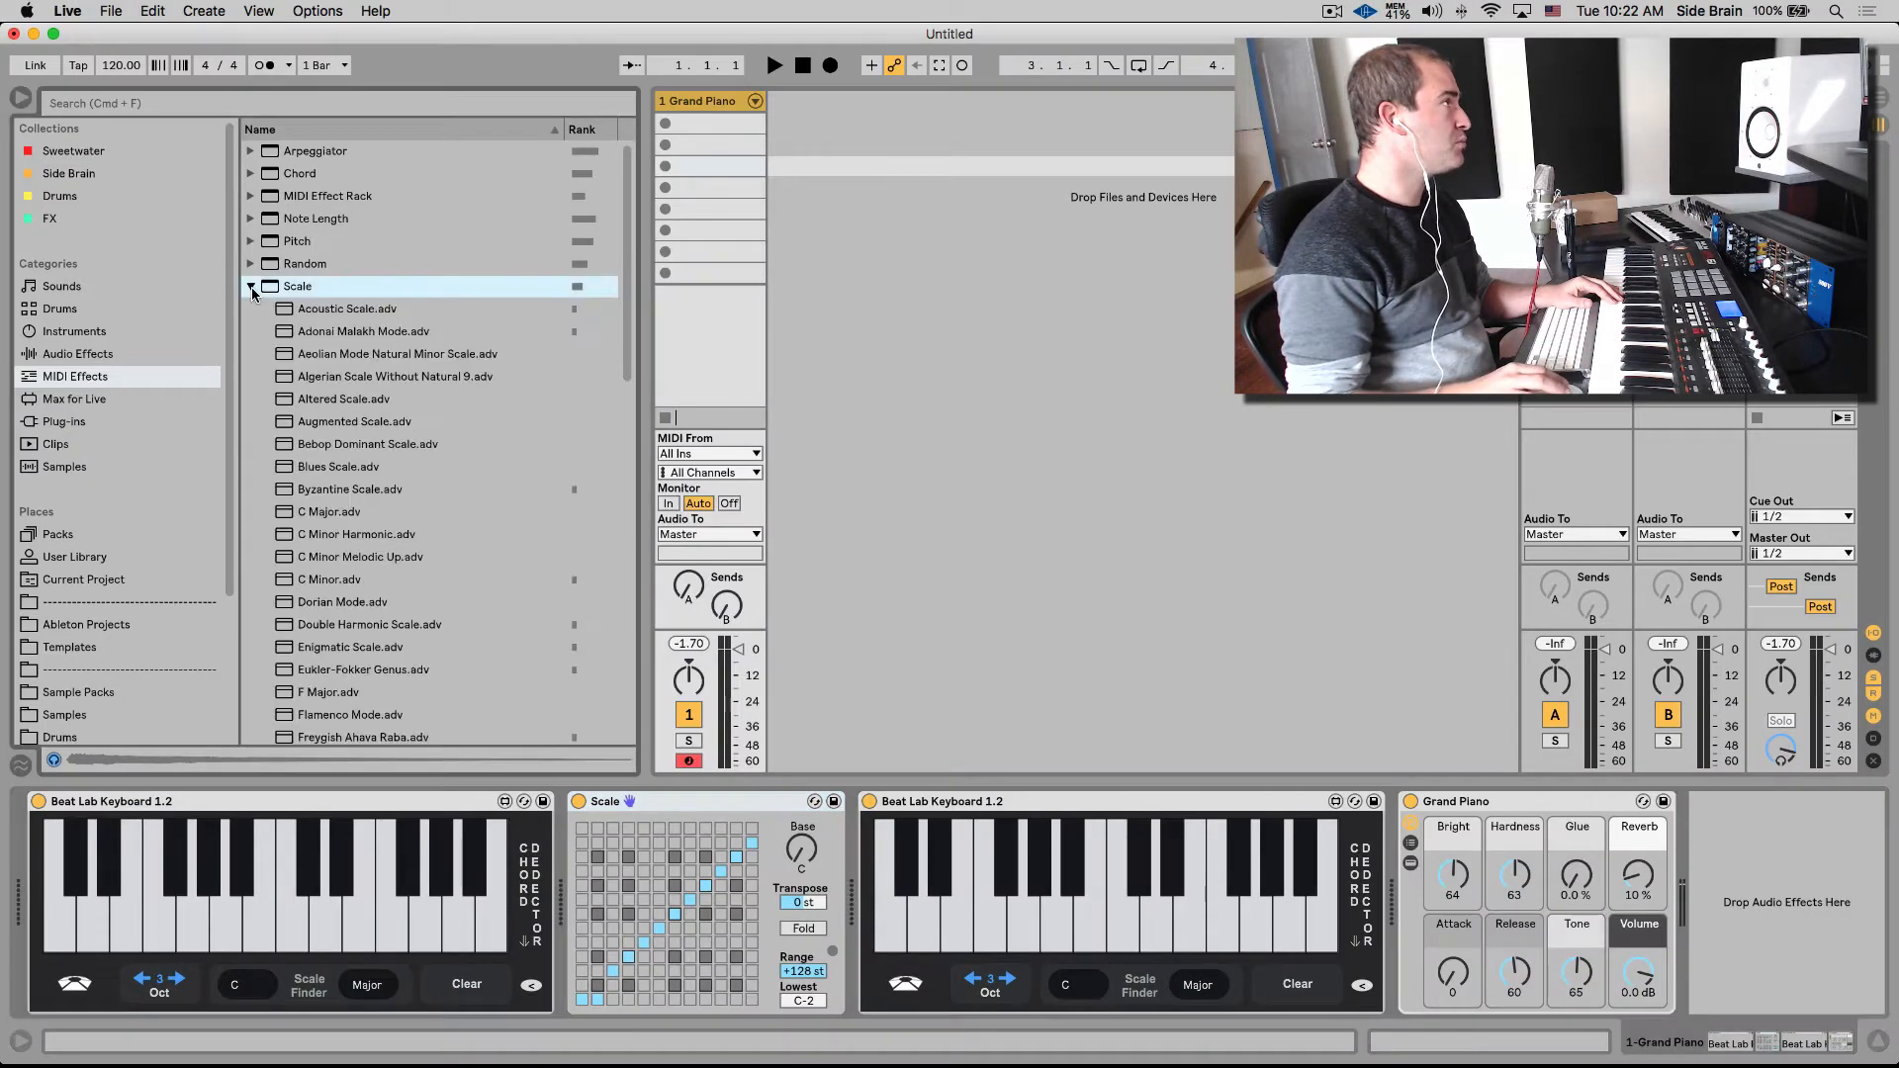
pyautogui.click(332, 514)
pyautogui.doubleClick(332, 513)
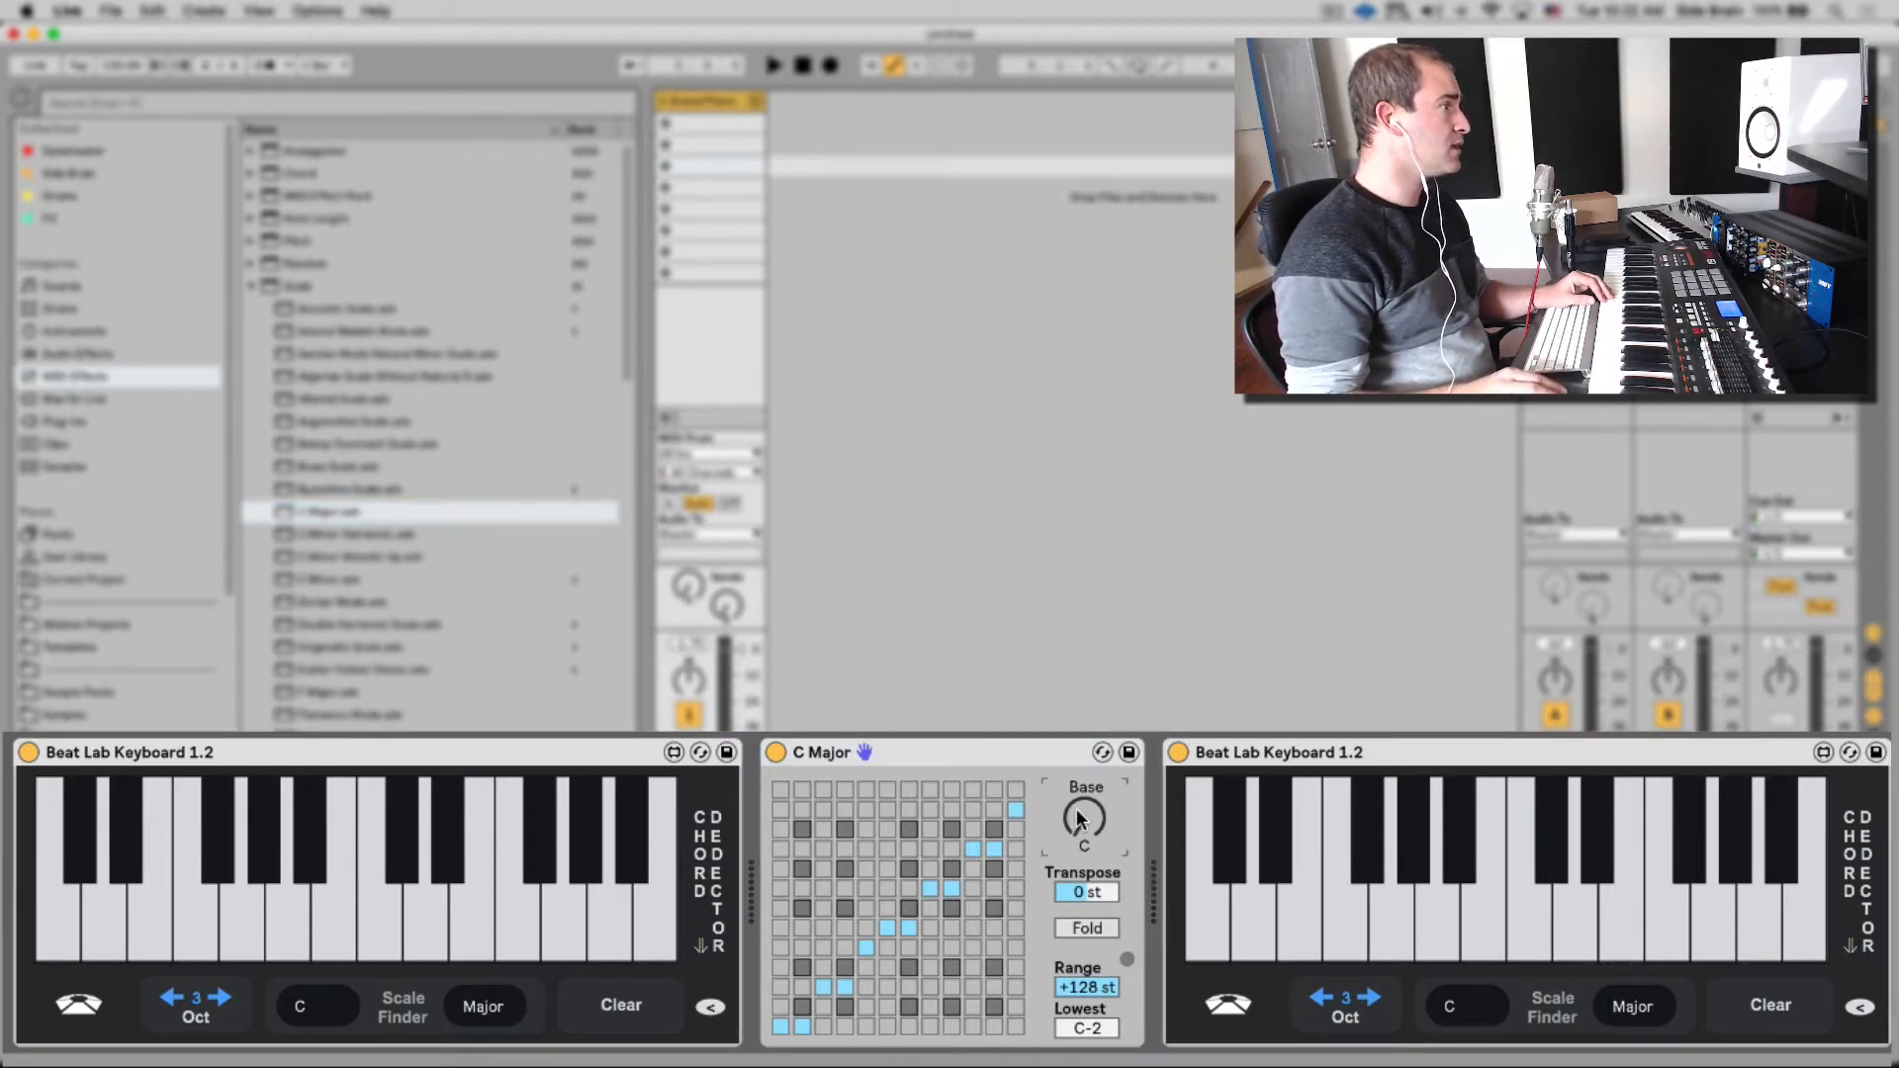
# - Try raising the C Major scale's Base note in semitone steps from C# through G#
pyautogui.press('Up')
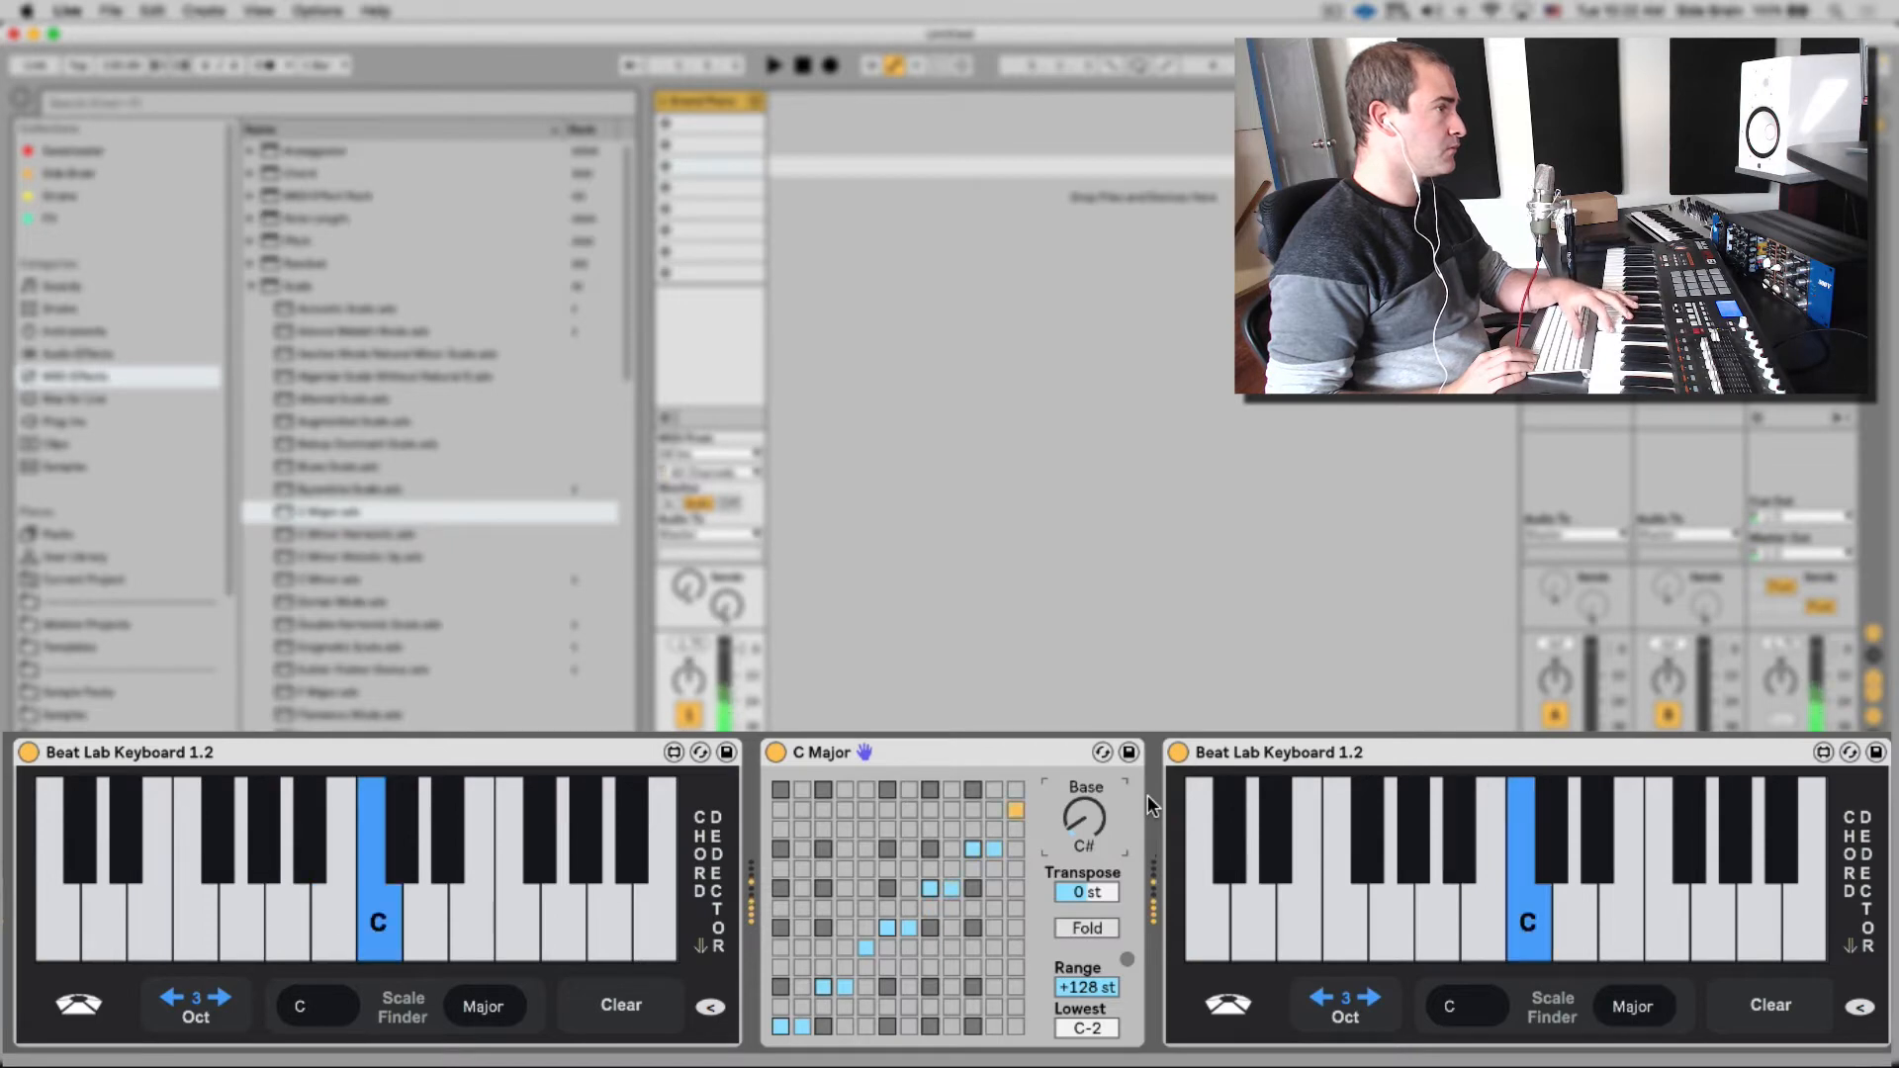
pyautogui.press('Up')
pyautogui.press('Up')
pyautogui.press('Up')
pyautogui.press('Up')
pyautogui.press('Up')
pyautogui.press('Up')
pyautogui.press('Up')
pyautogui.press('Up')
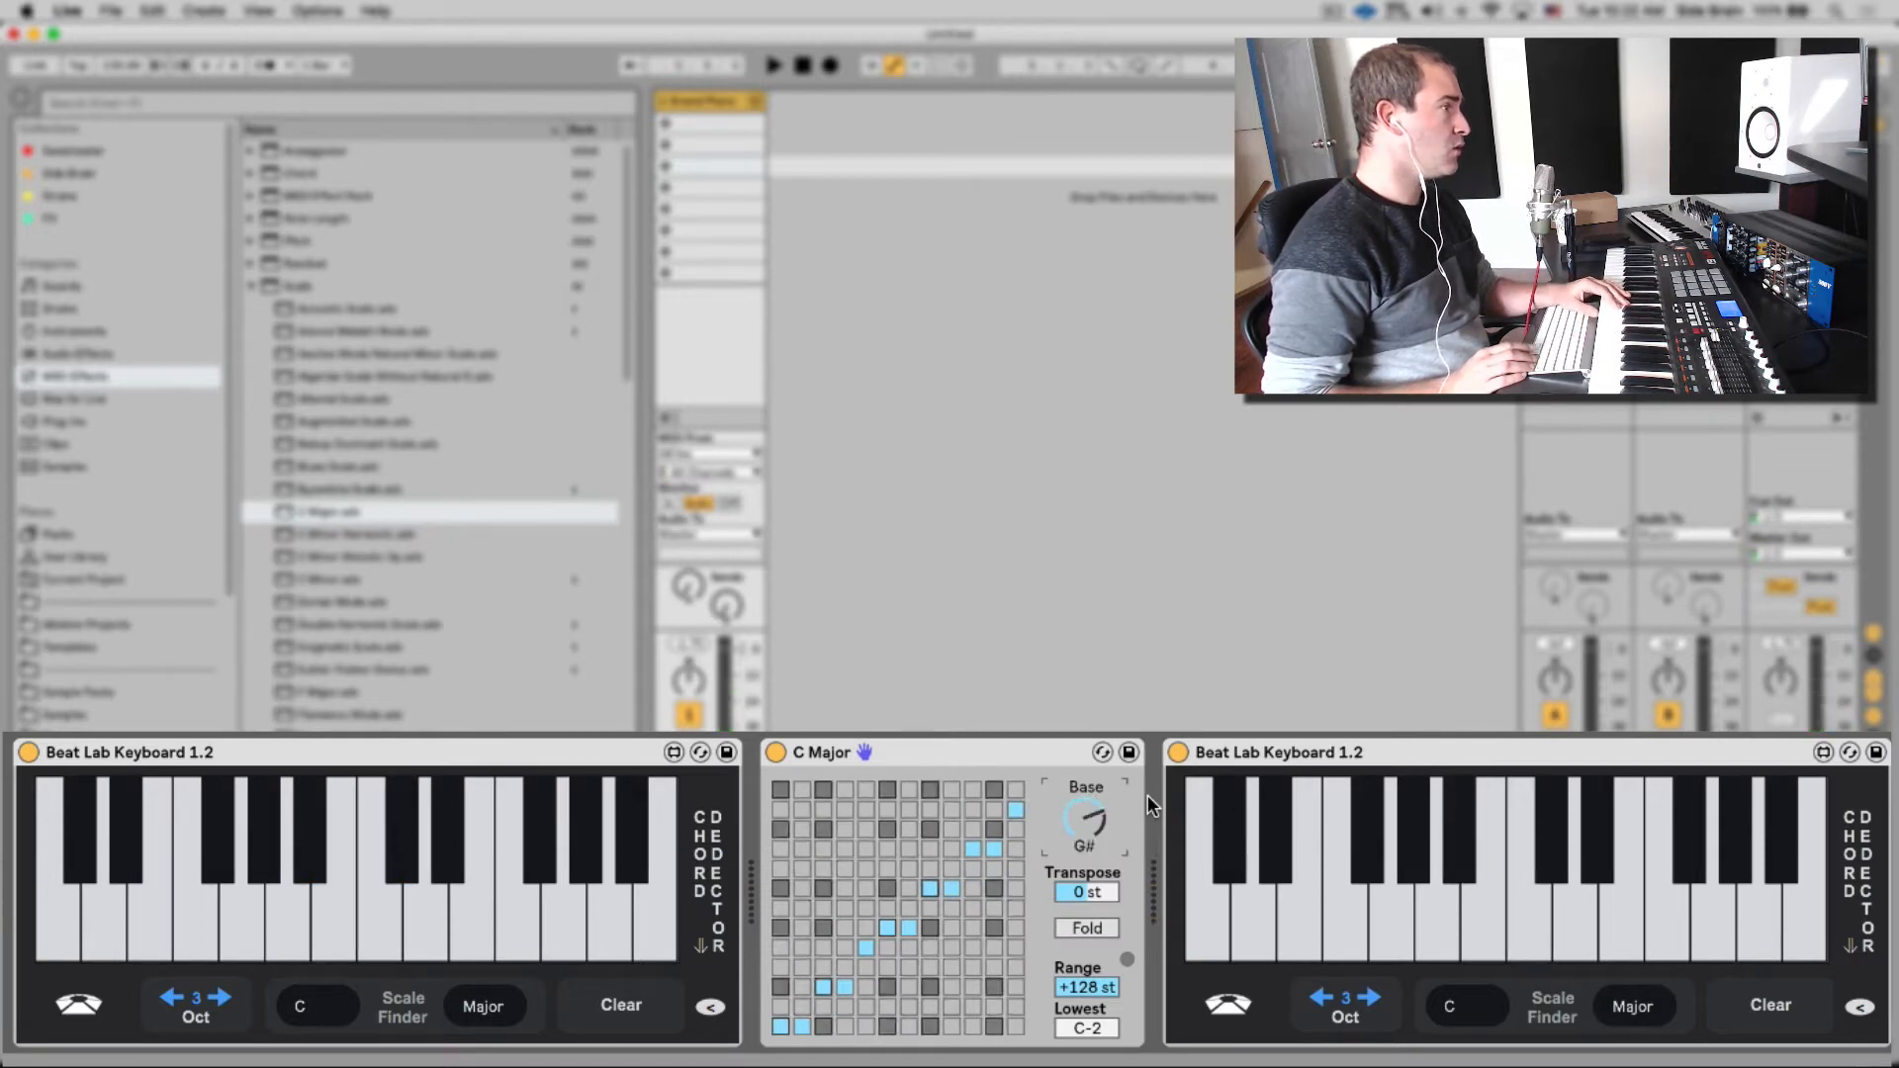
pyautogui.press('Up')
pyautogui.press('Up')
pyautogui.press('Up')
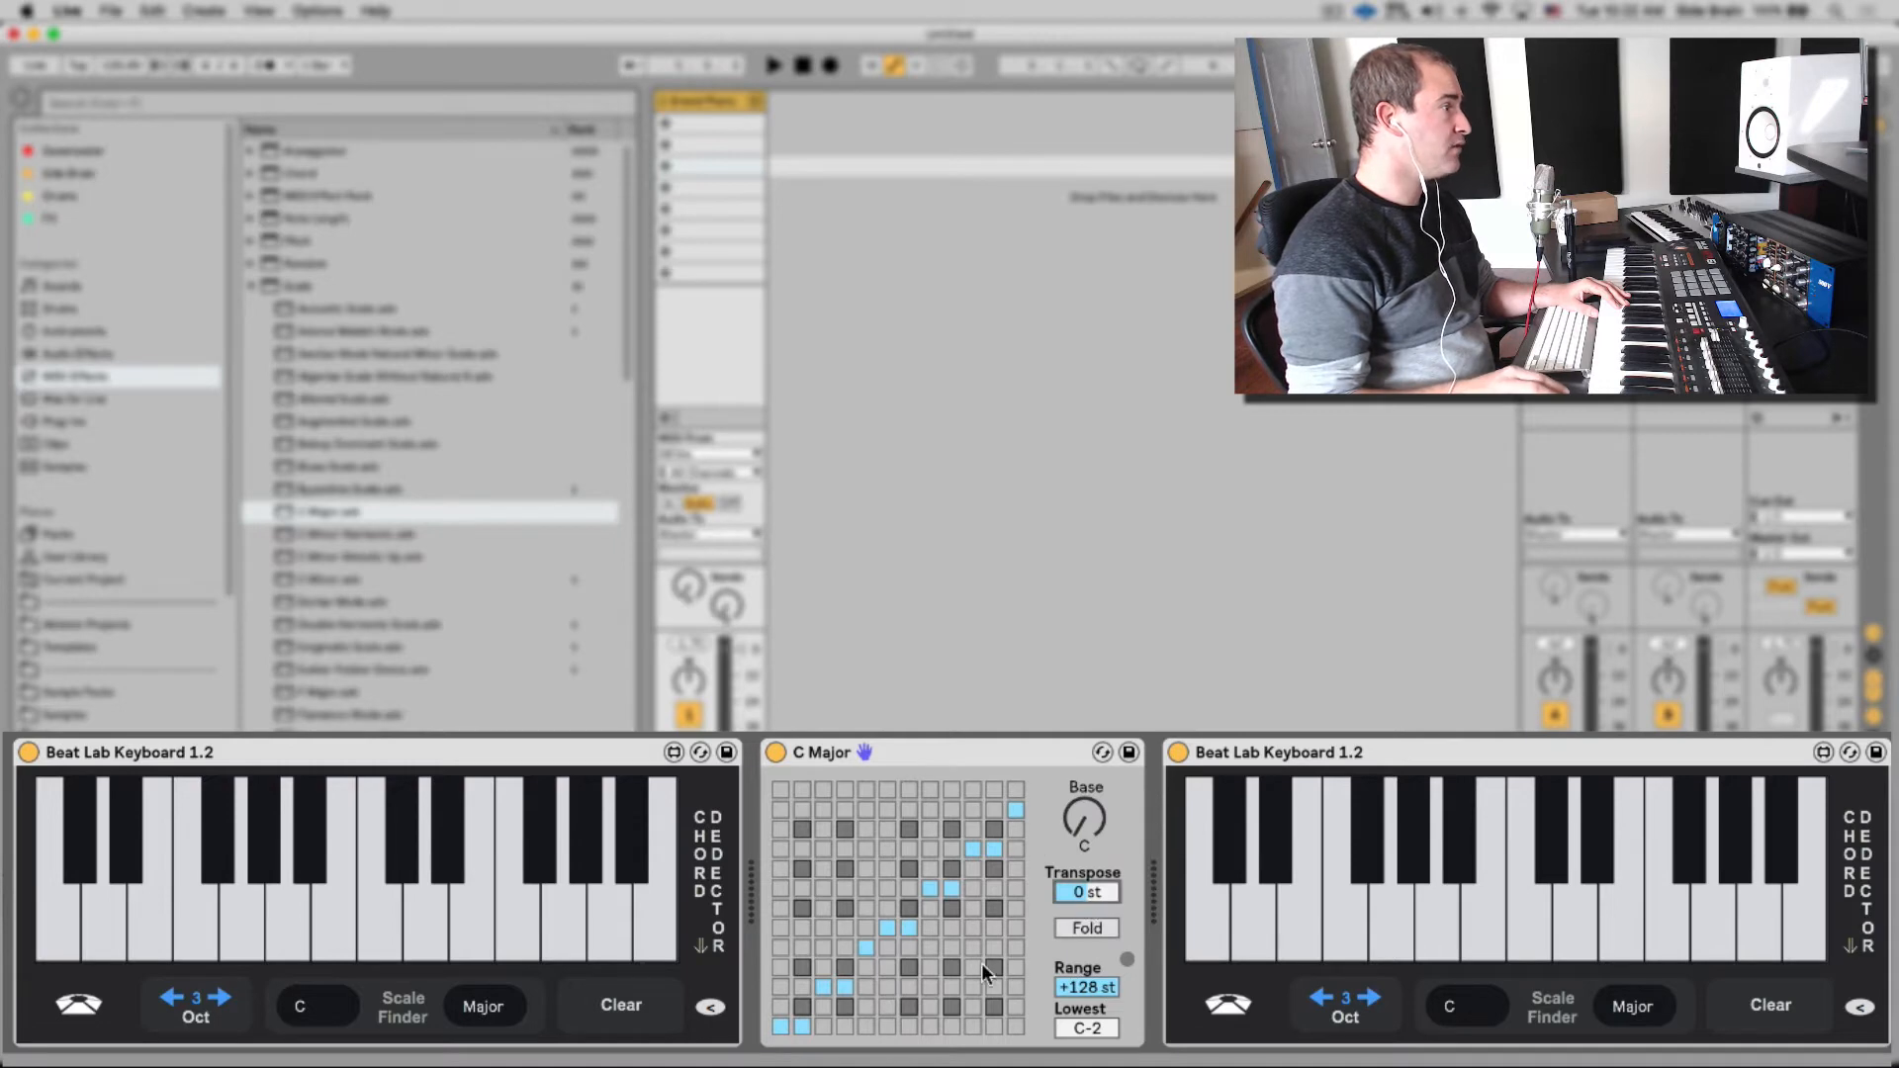
# - Map every input note to C across the lowest row of the Scale device's note grid
pyautogui.click(823, 1026)
pyautogui.moveTo(862, 1025); pyautogui.dragTo(1005, 1025)
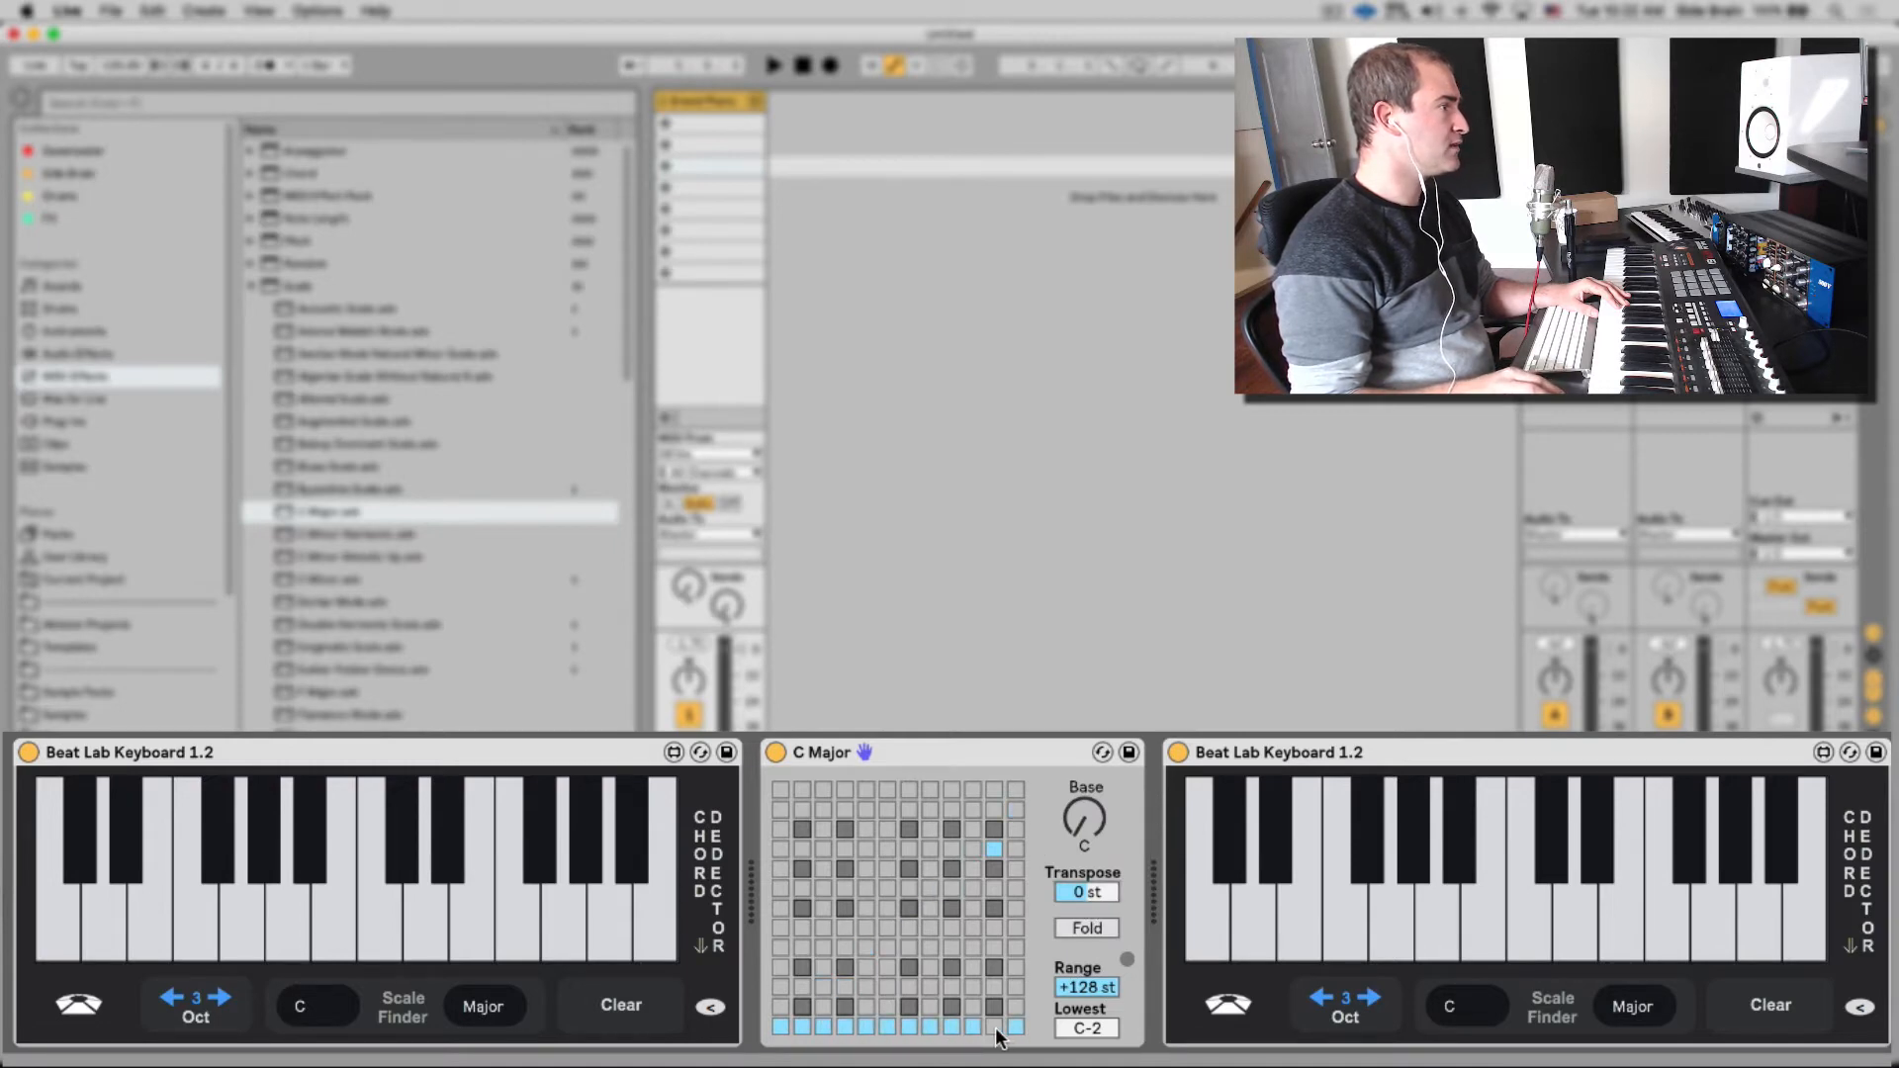
pyautogui.click(995, 1026)
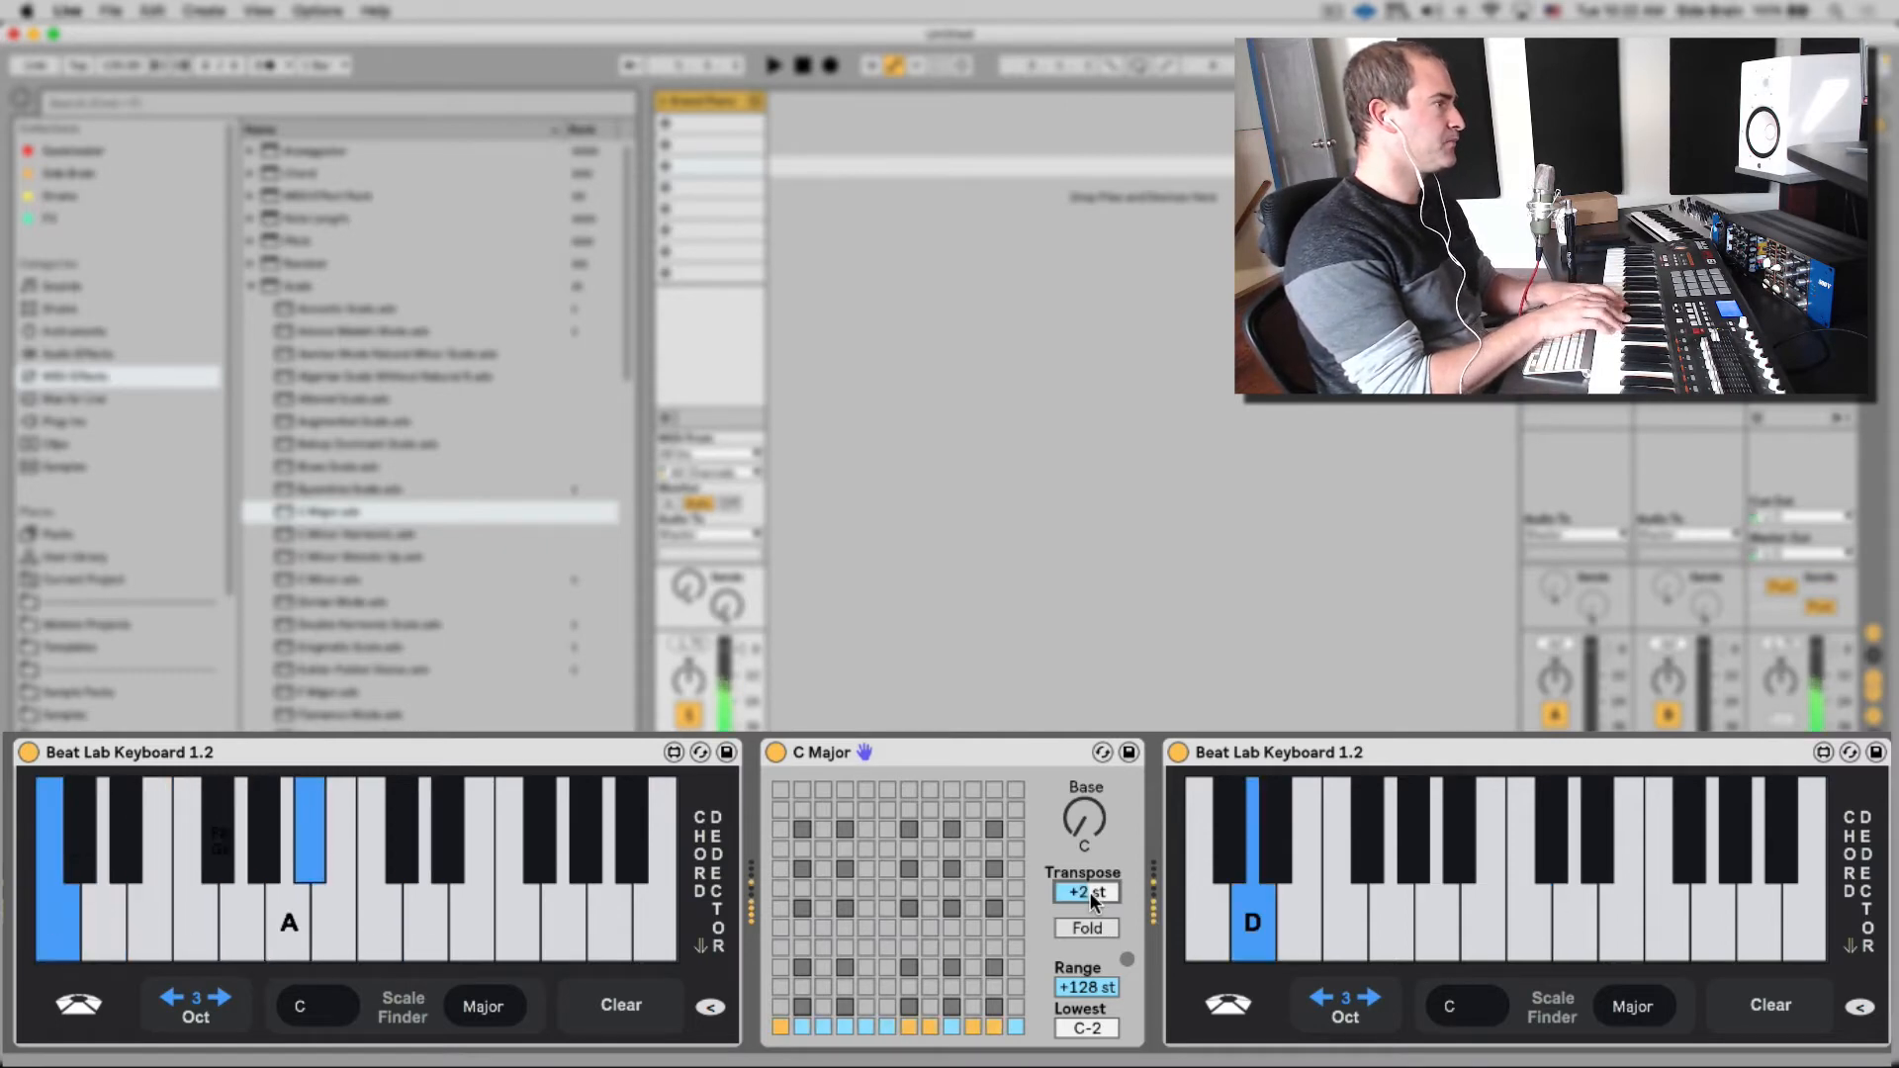
# - Try transposing the Scale device's output by +2 st
pyautogui.press('Up')
pyautogui.press('Up')
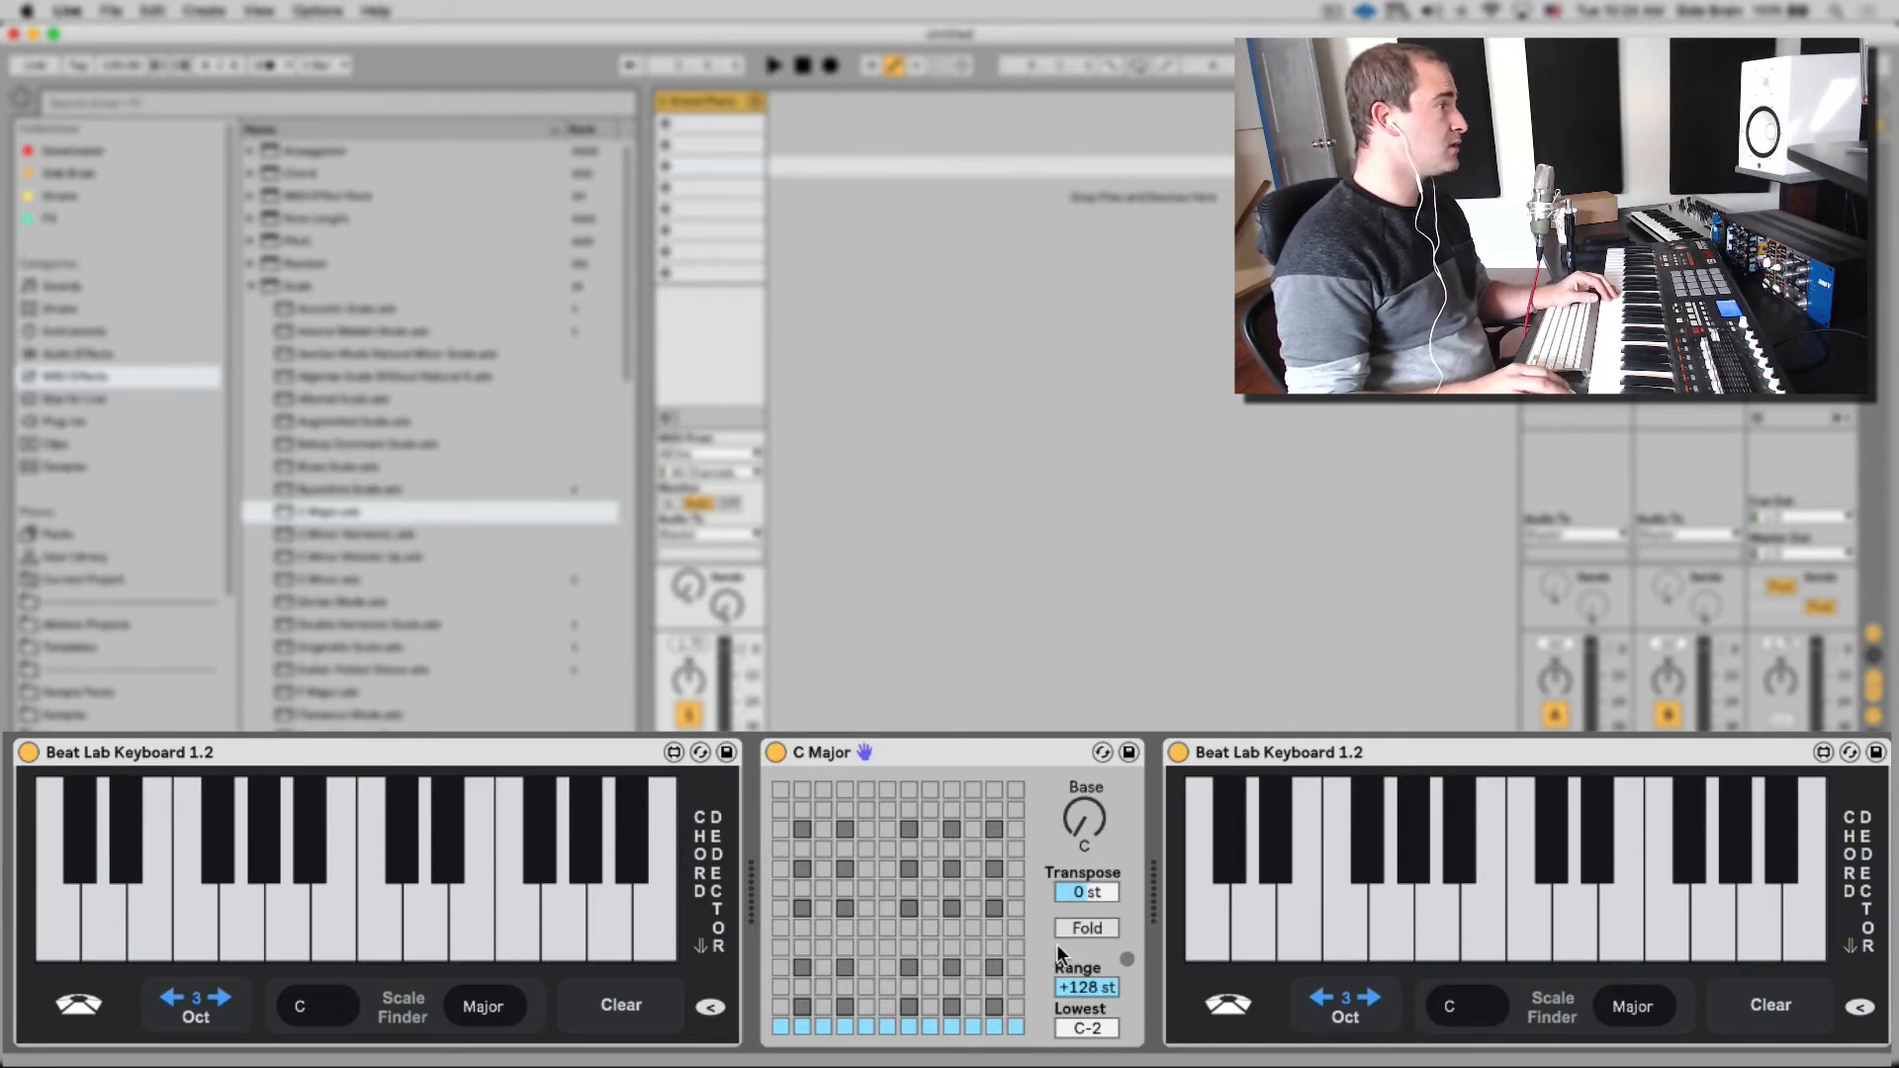
# - Try mapping input C to A# with Fold enabled, and restore the C mapping with Fold off
pyautogui.click(780, 831)
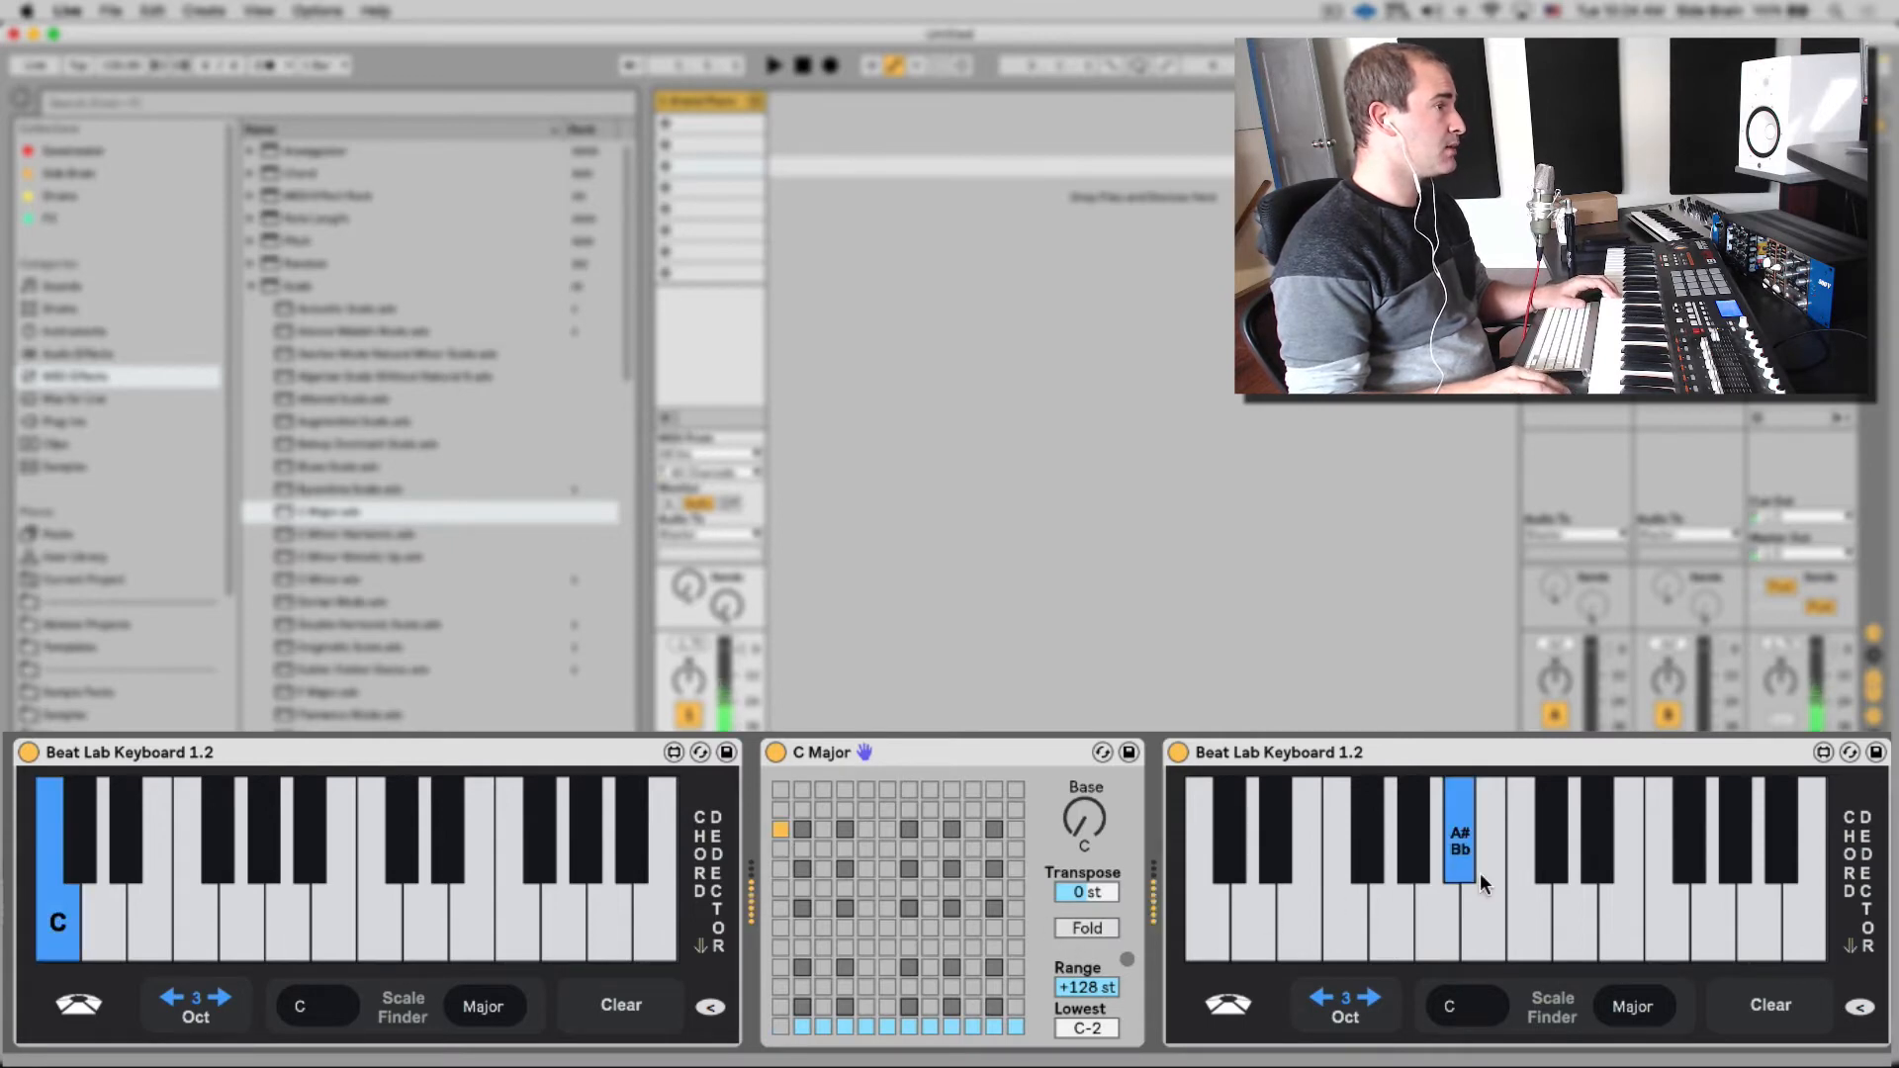
pyautogui.click(1087, 928)
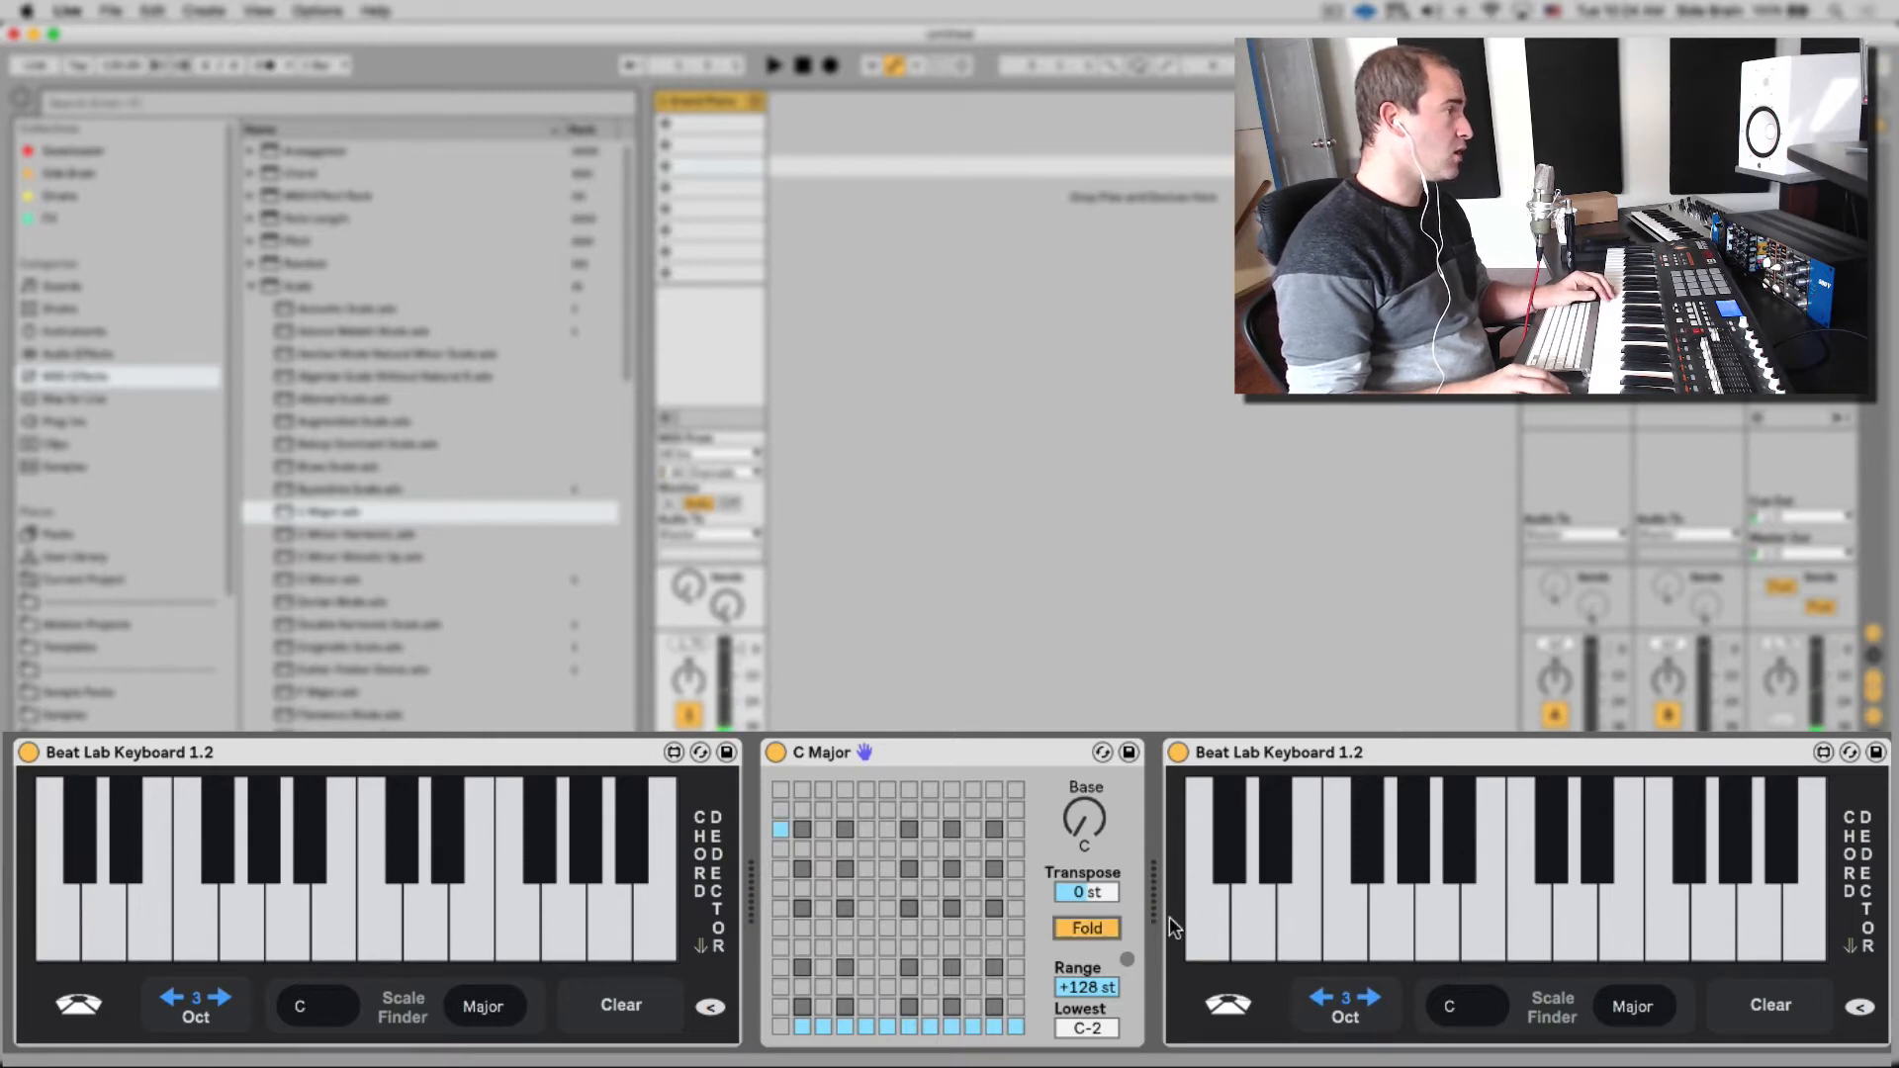
pyautogui.click(1087, 927)
pyautogui.click(776, 1026)
# - Limit the Scale device's working area to a Range of +18 st with the Lowest note at B2
pyautogui.click(1096, 987)
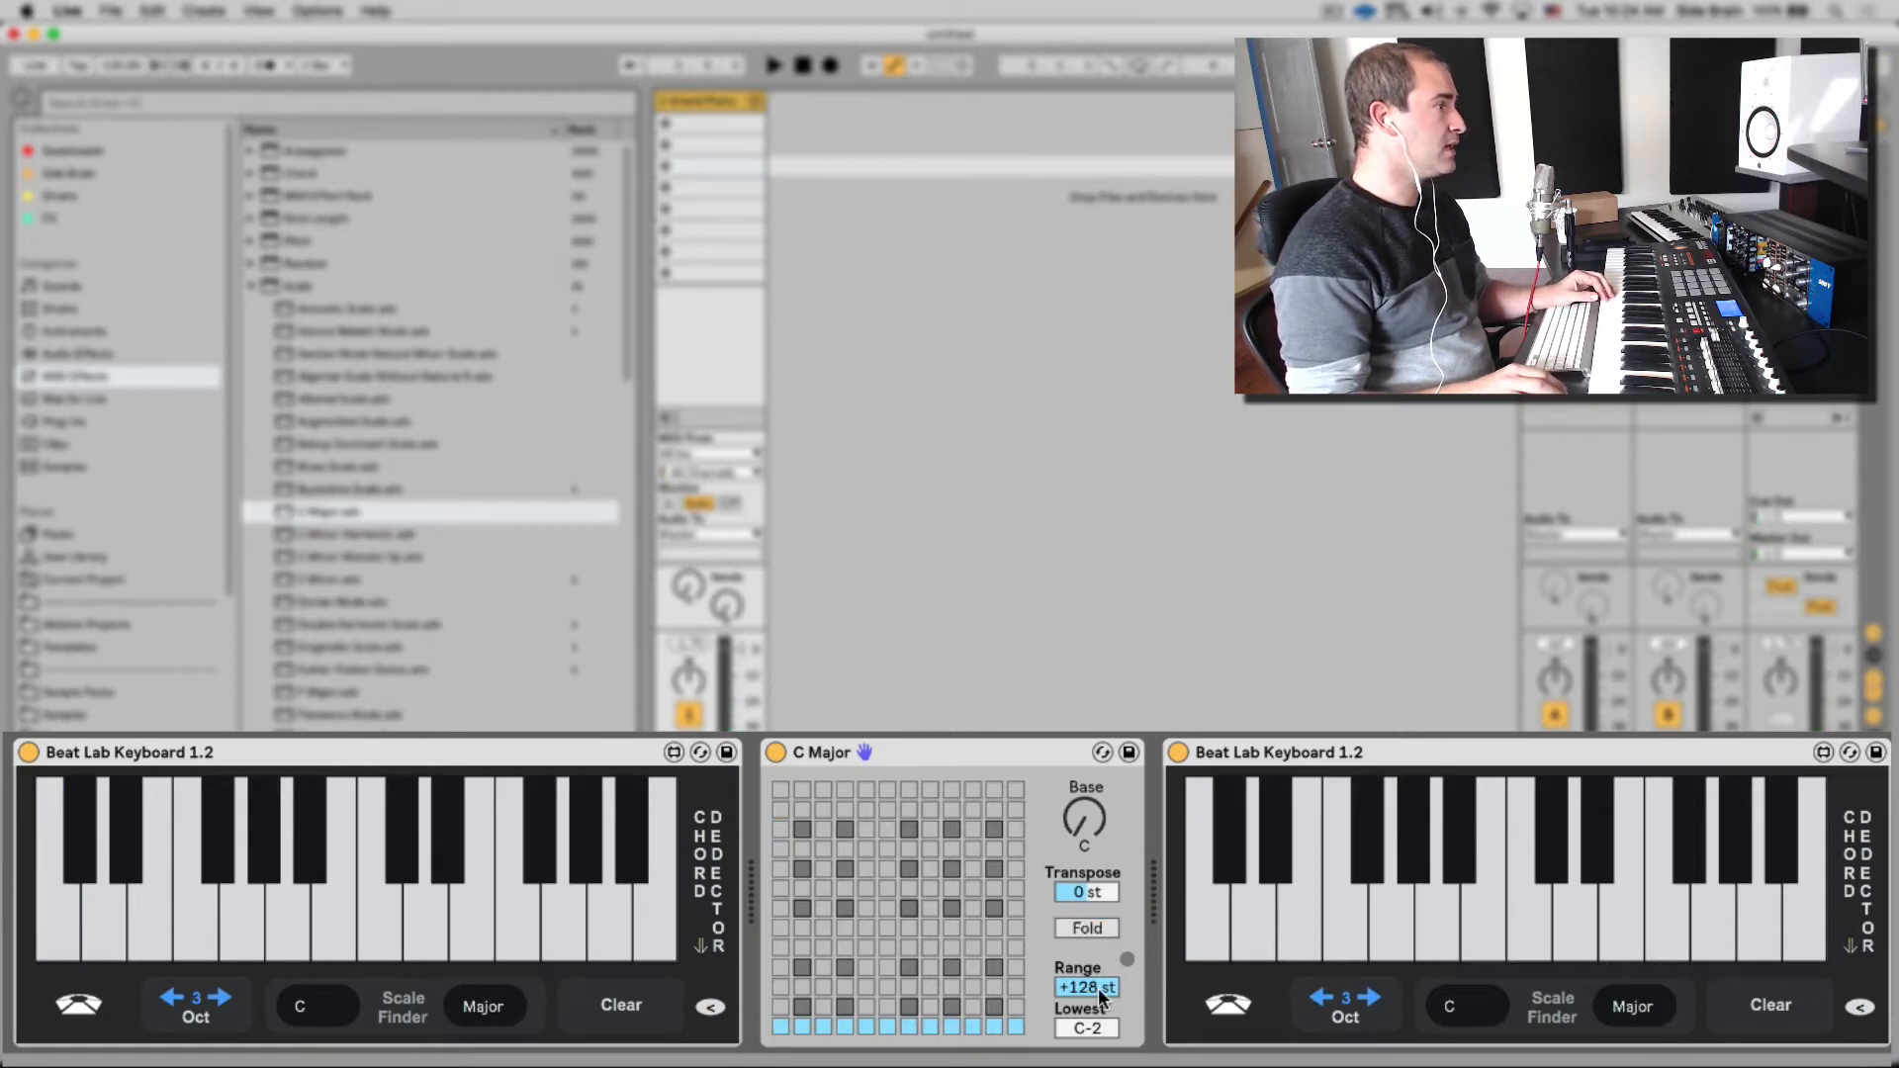
pyautogui.click(1095, 1029)
pyautogui.click(1092, 1028)
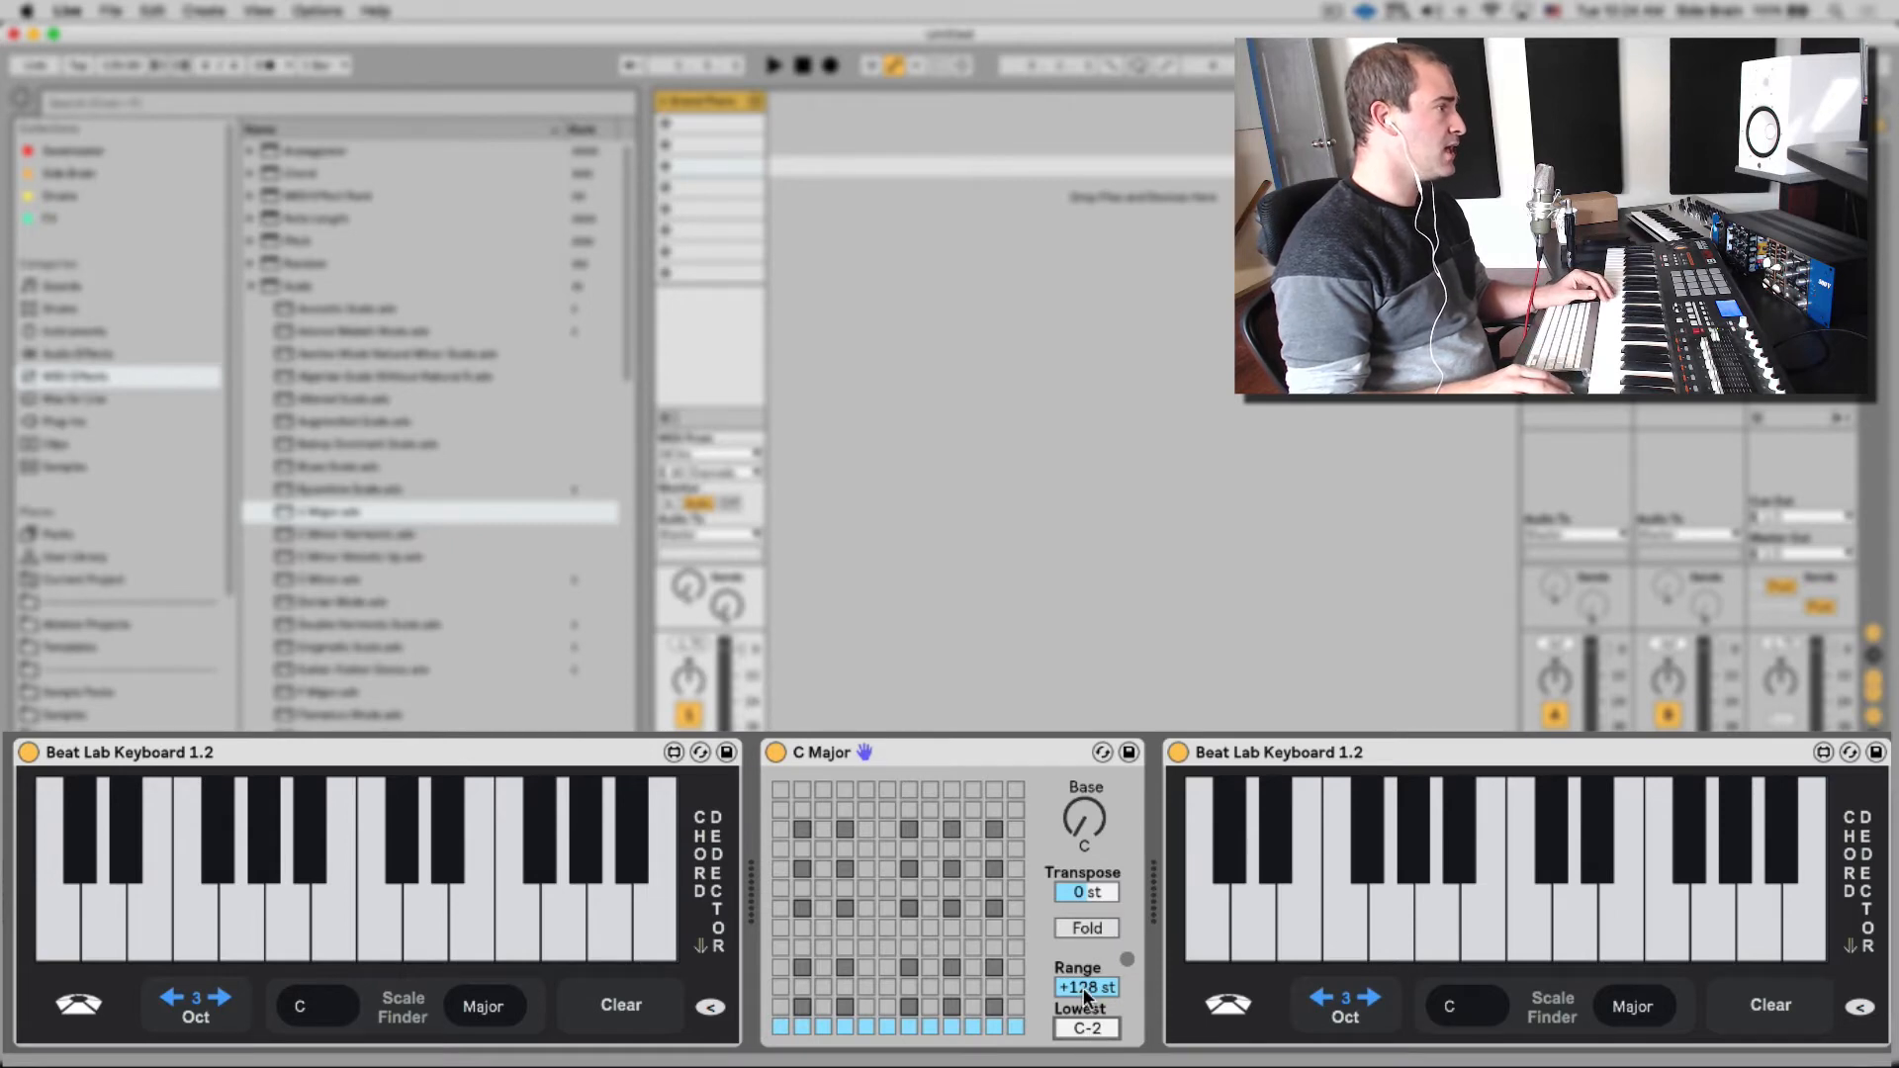
pyautogui.moveTo(1084, 984); pyautogui.dragTo(1084, 1040)
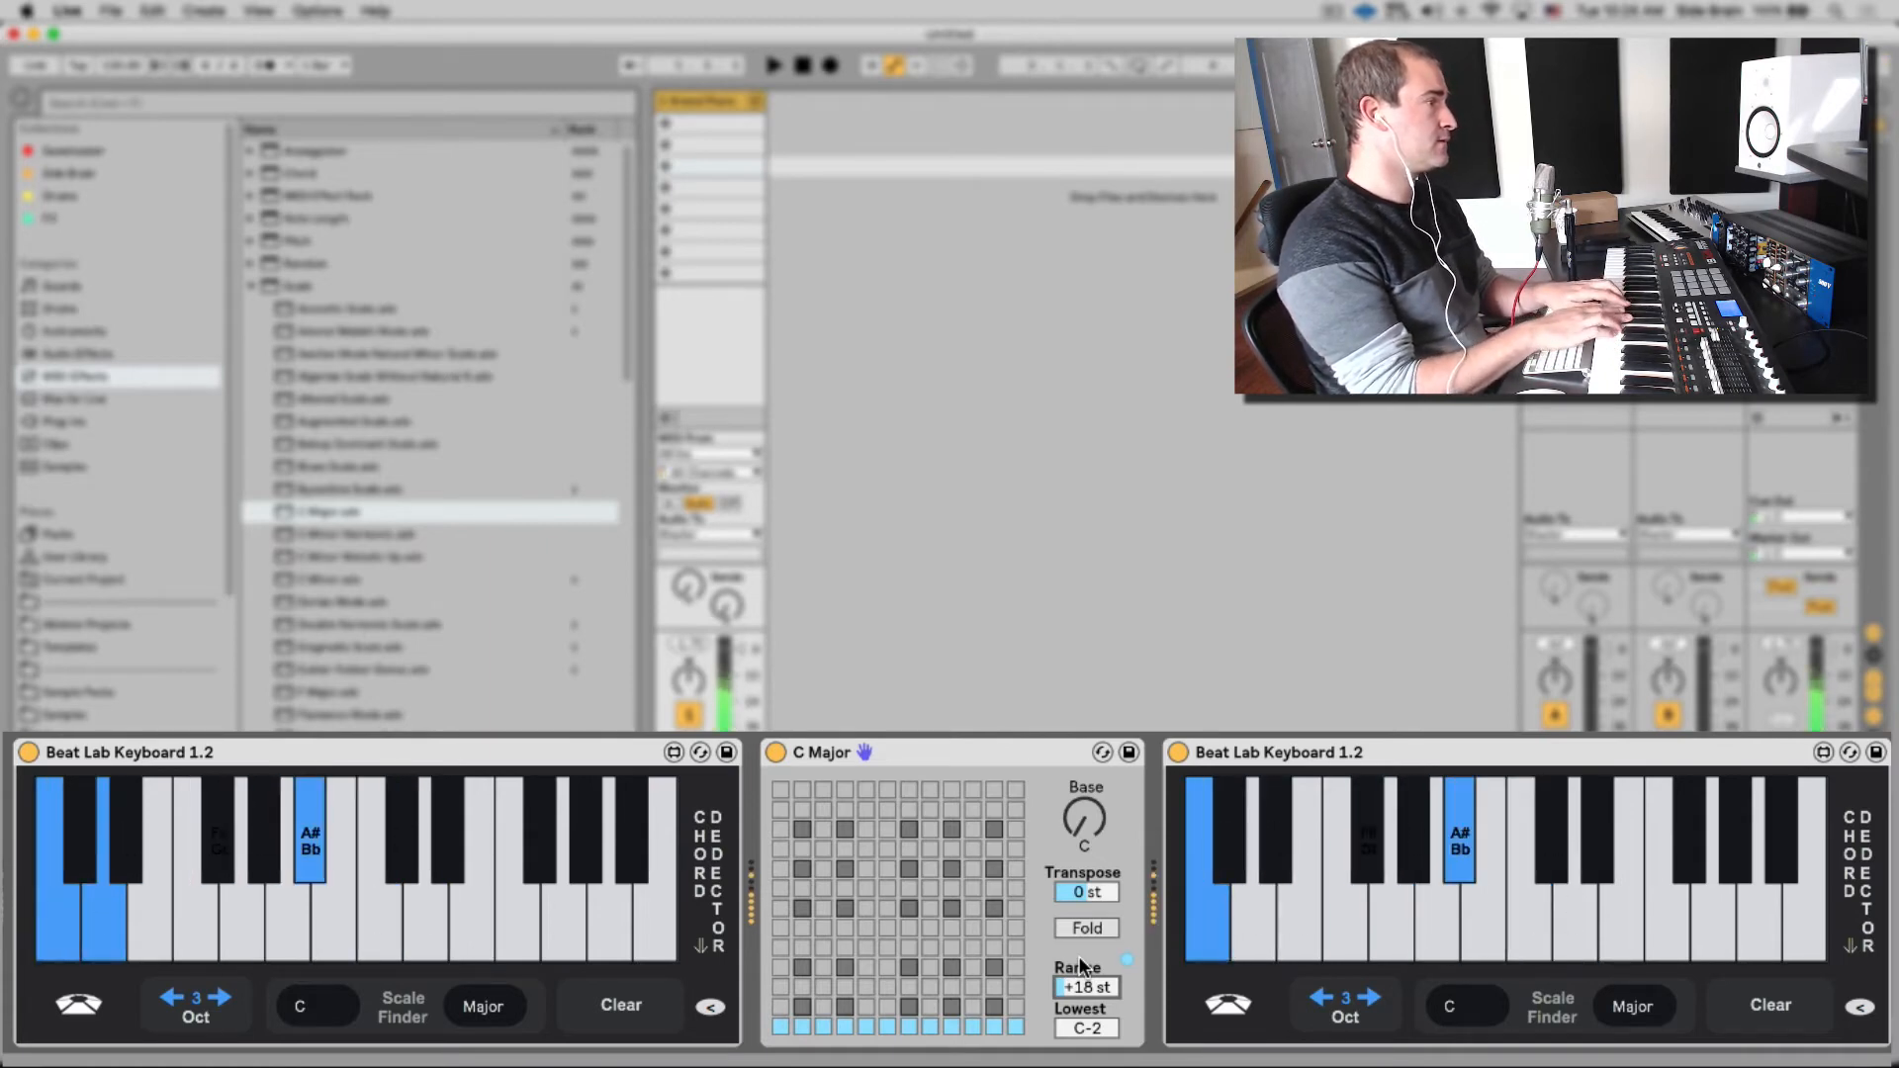
pyautogui.moveTo(1087, 1028); pyautogui.dragTo(1087, 975)
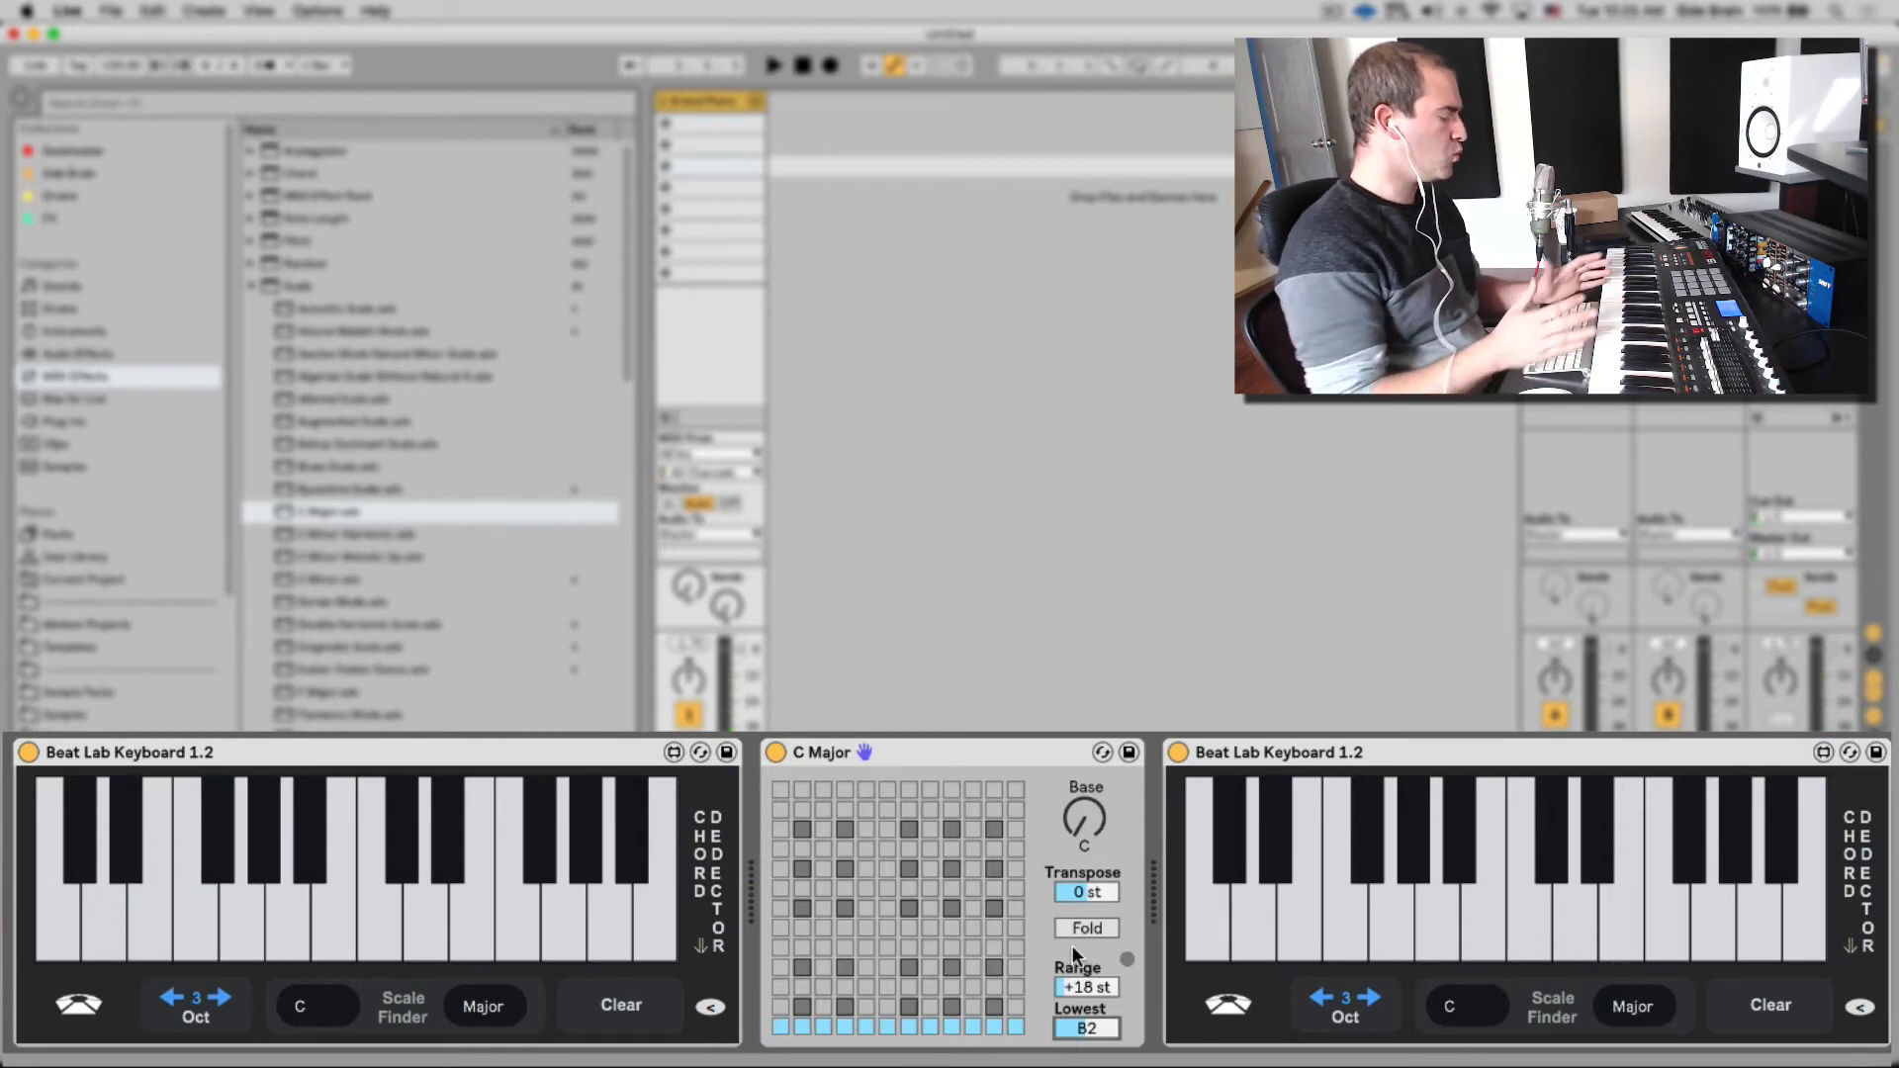
# - Browse the Scale presets and try remapping C# to D and D to D# in the note grid
pyautogui.click(947, 746)
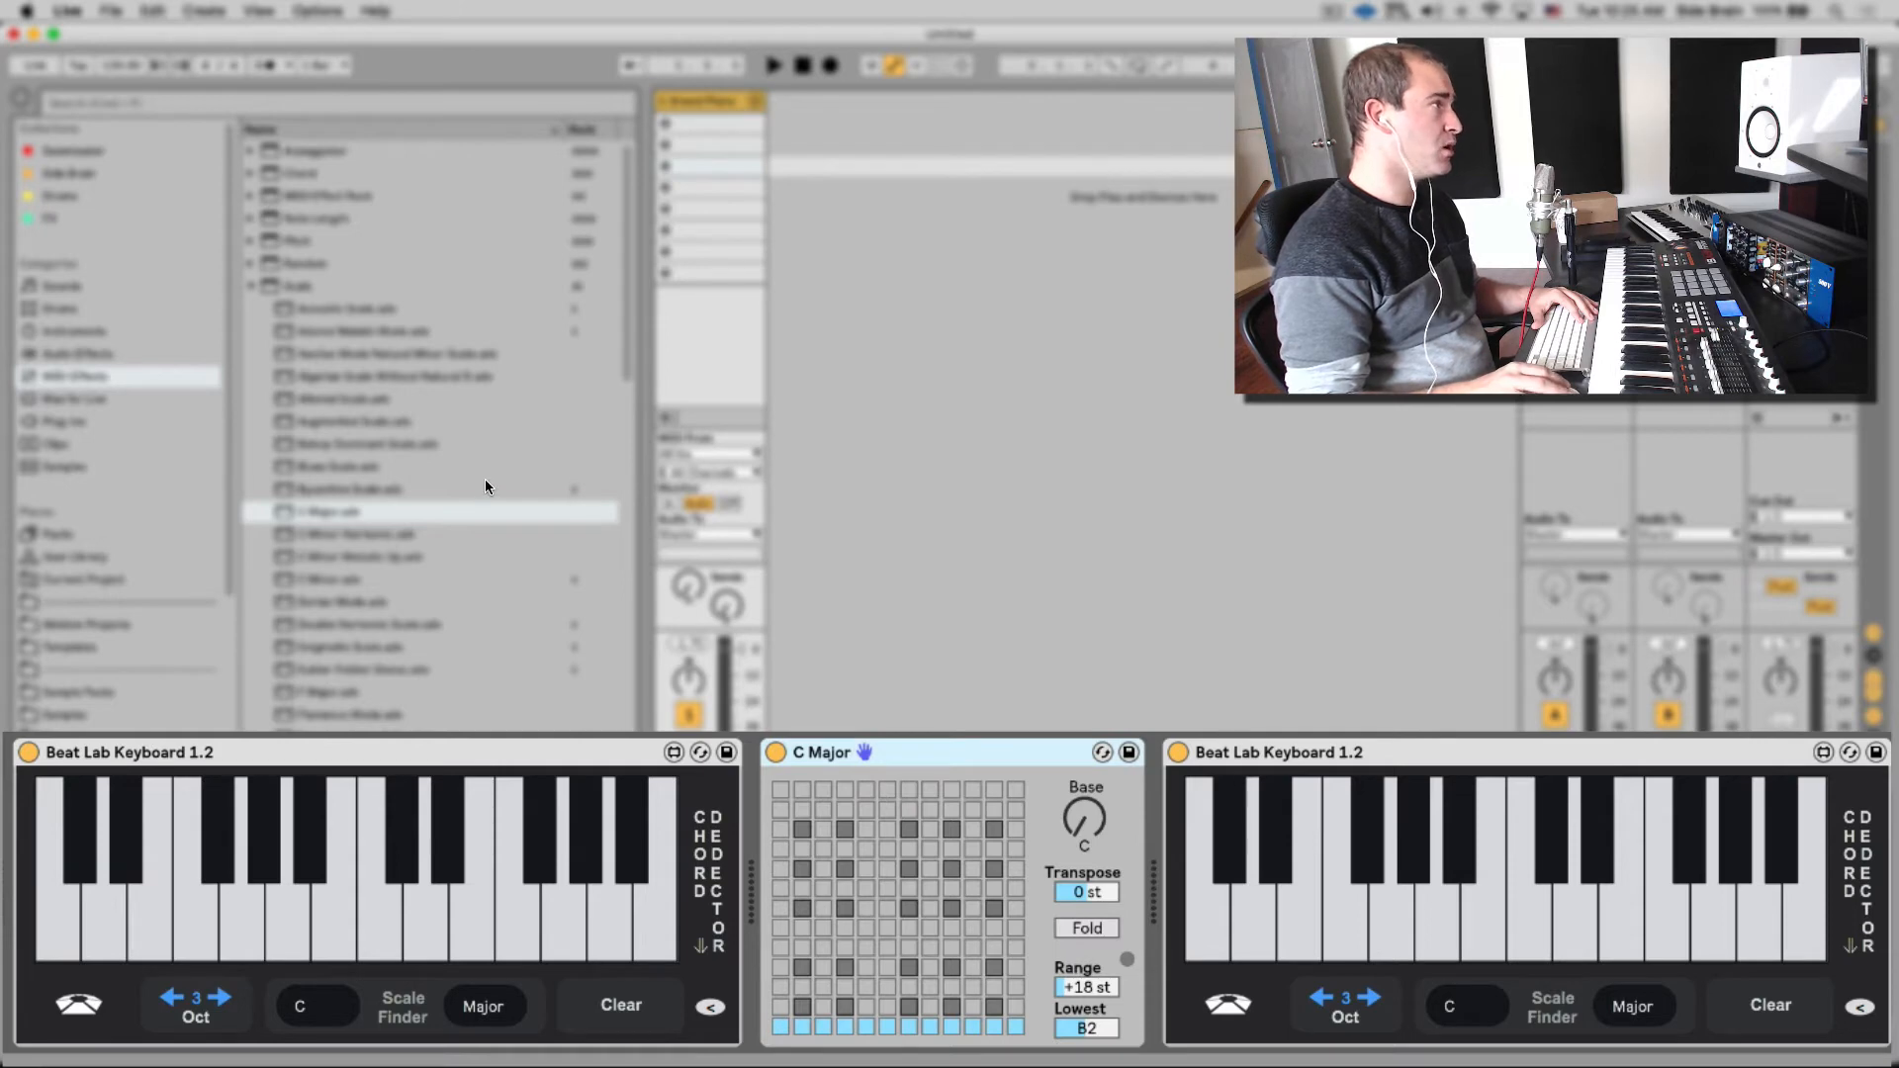
pyautogui.scroll(-5, 485, 486)
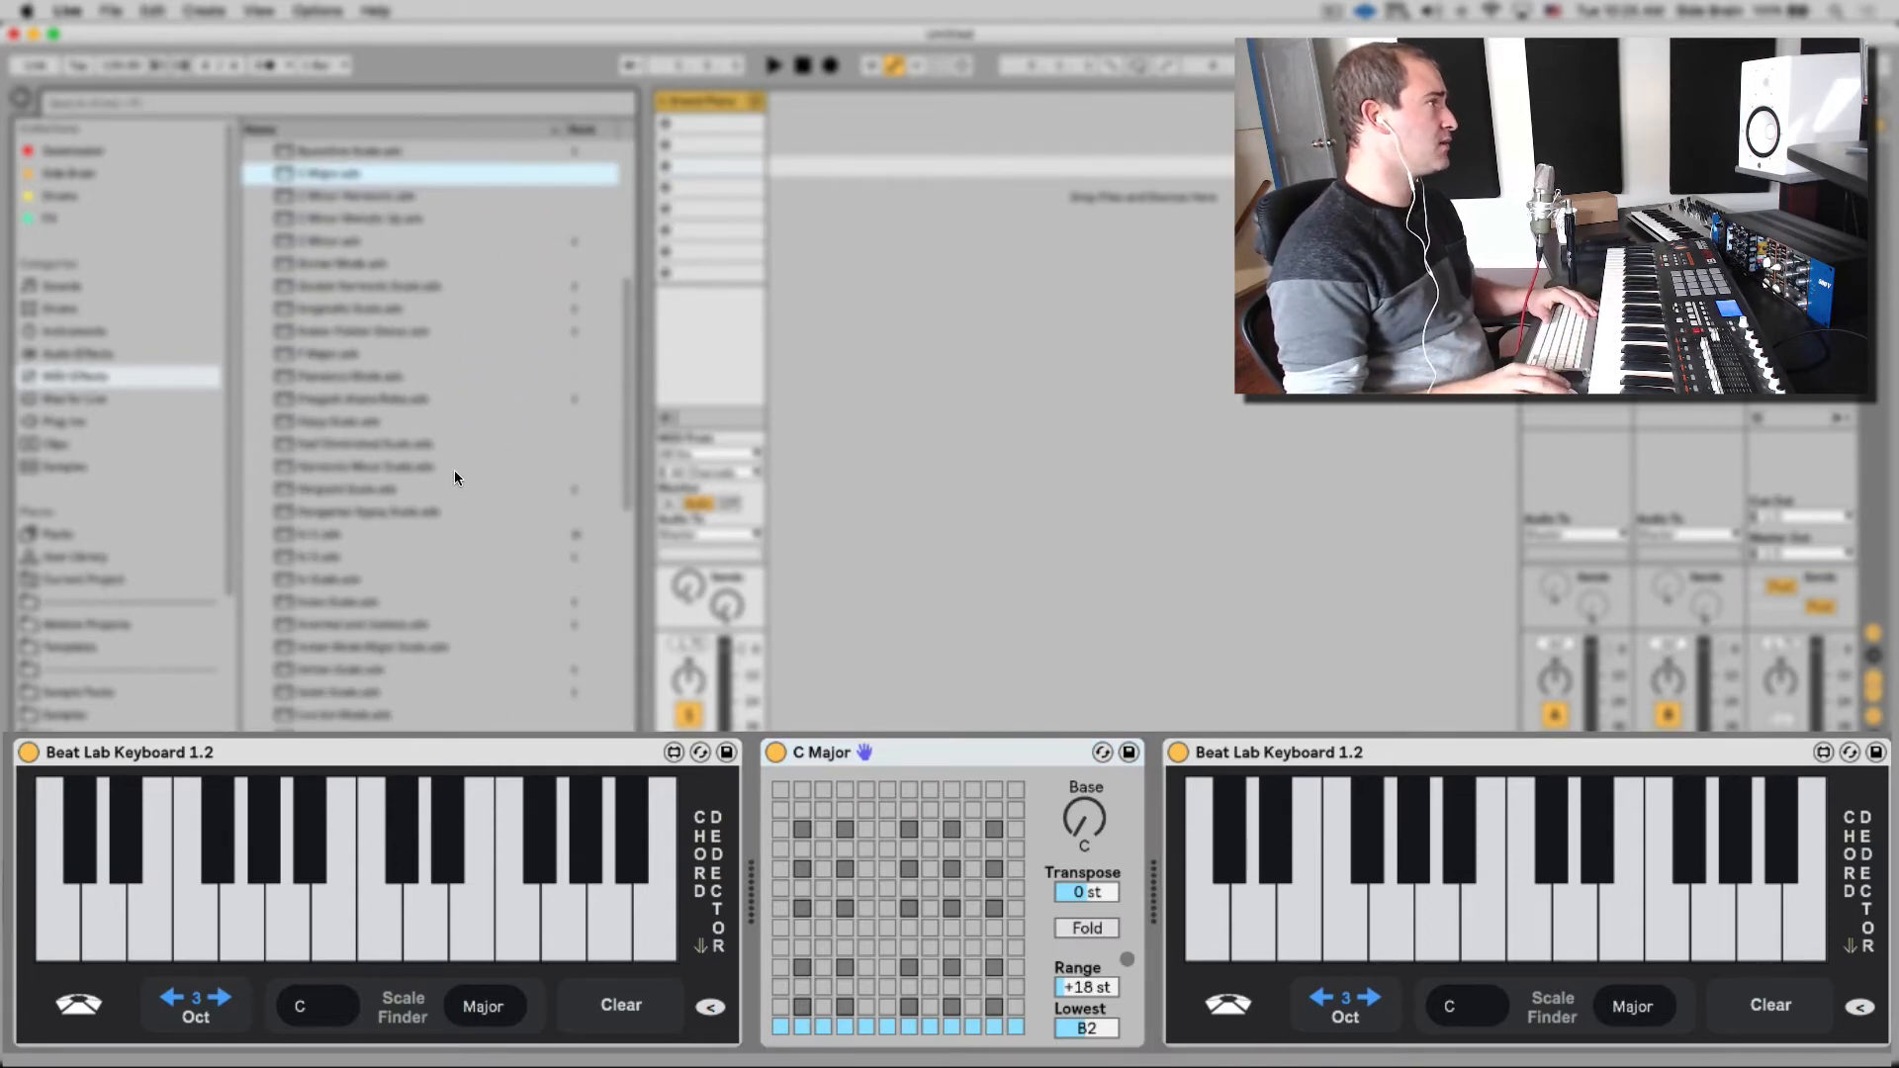
pyautogui.scroll(-2, 465, 475)
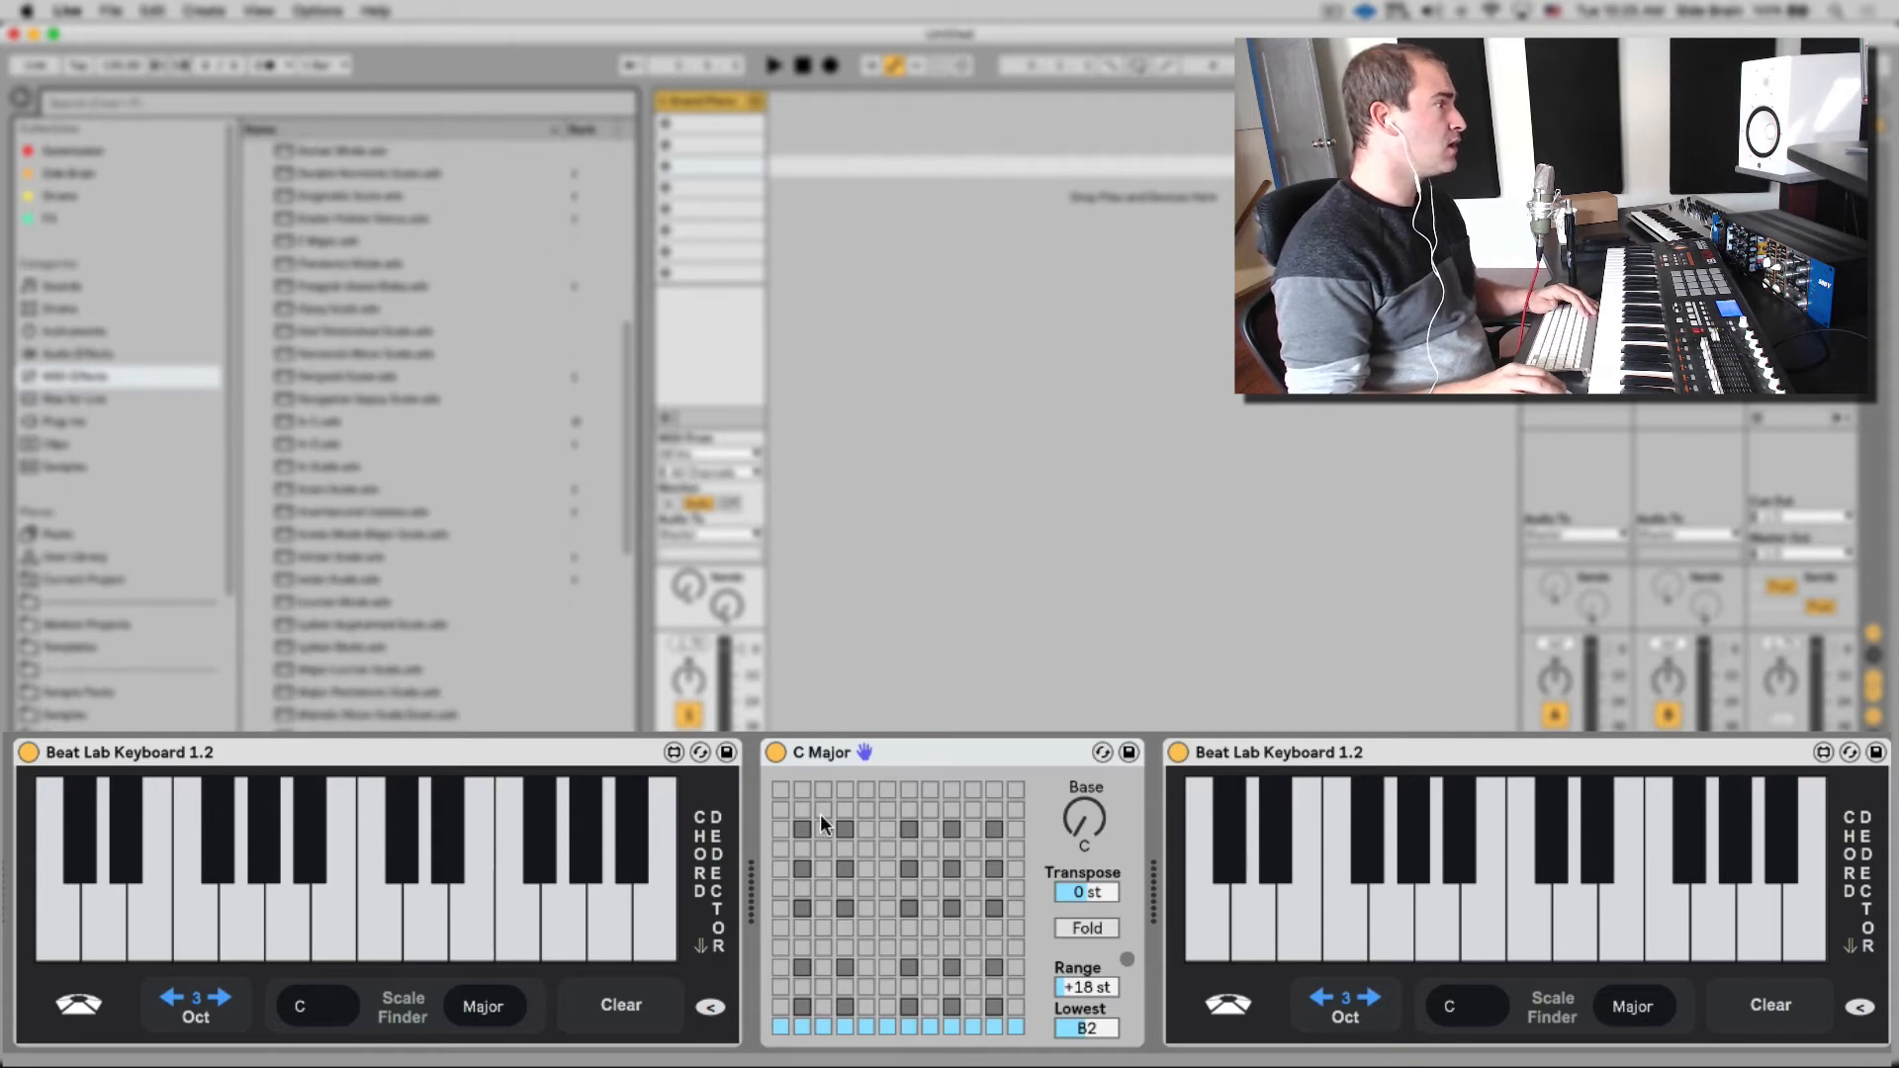
pyautogui.click(802, 987)
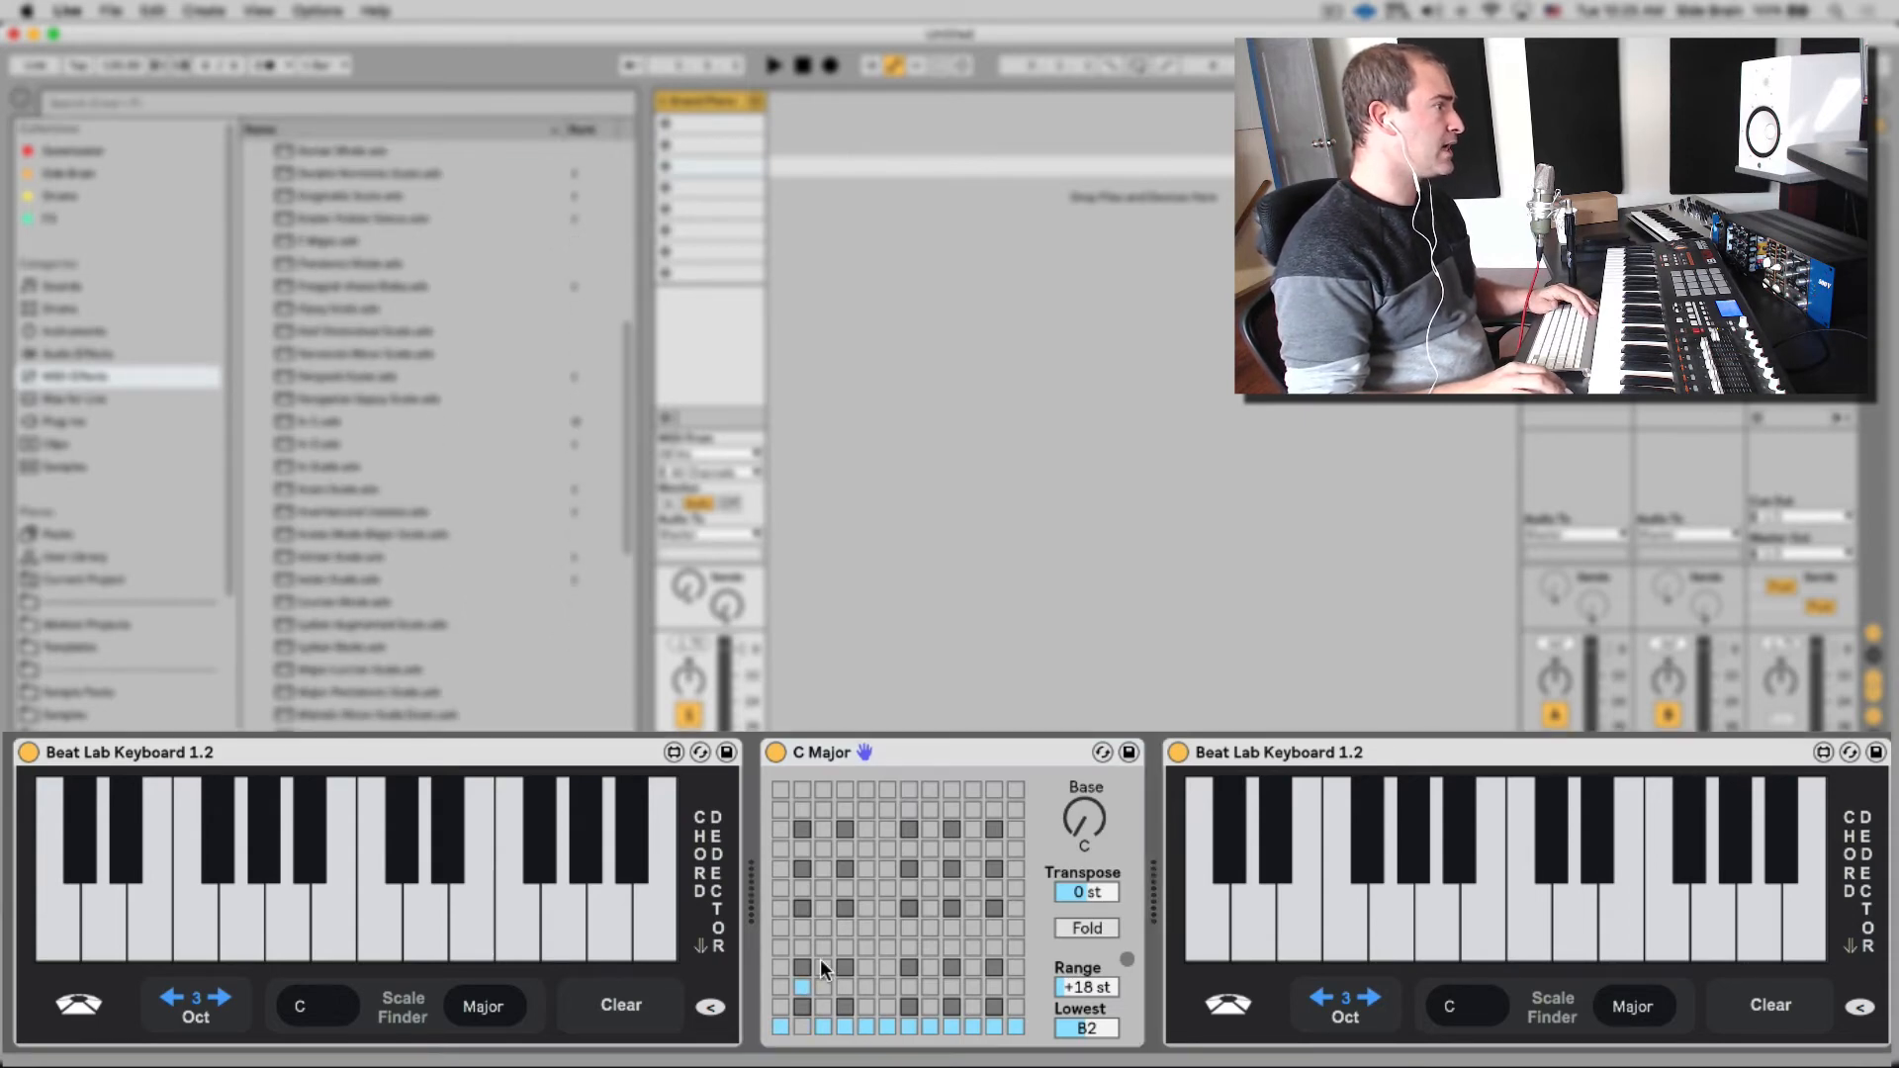
pyautogui.click(823, 967)
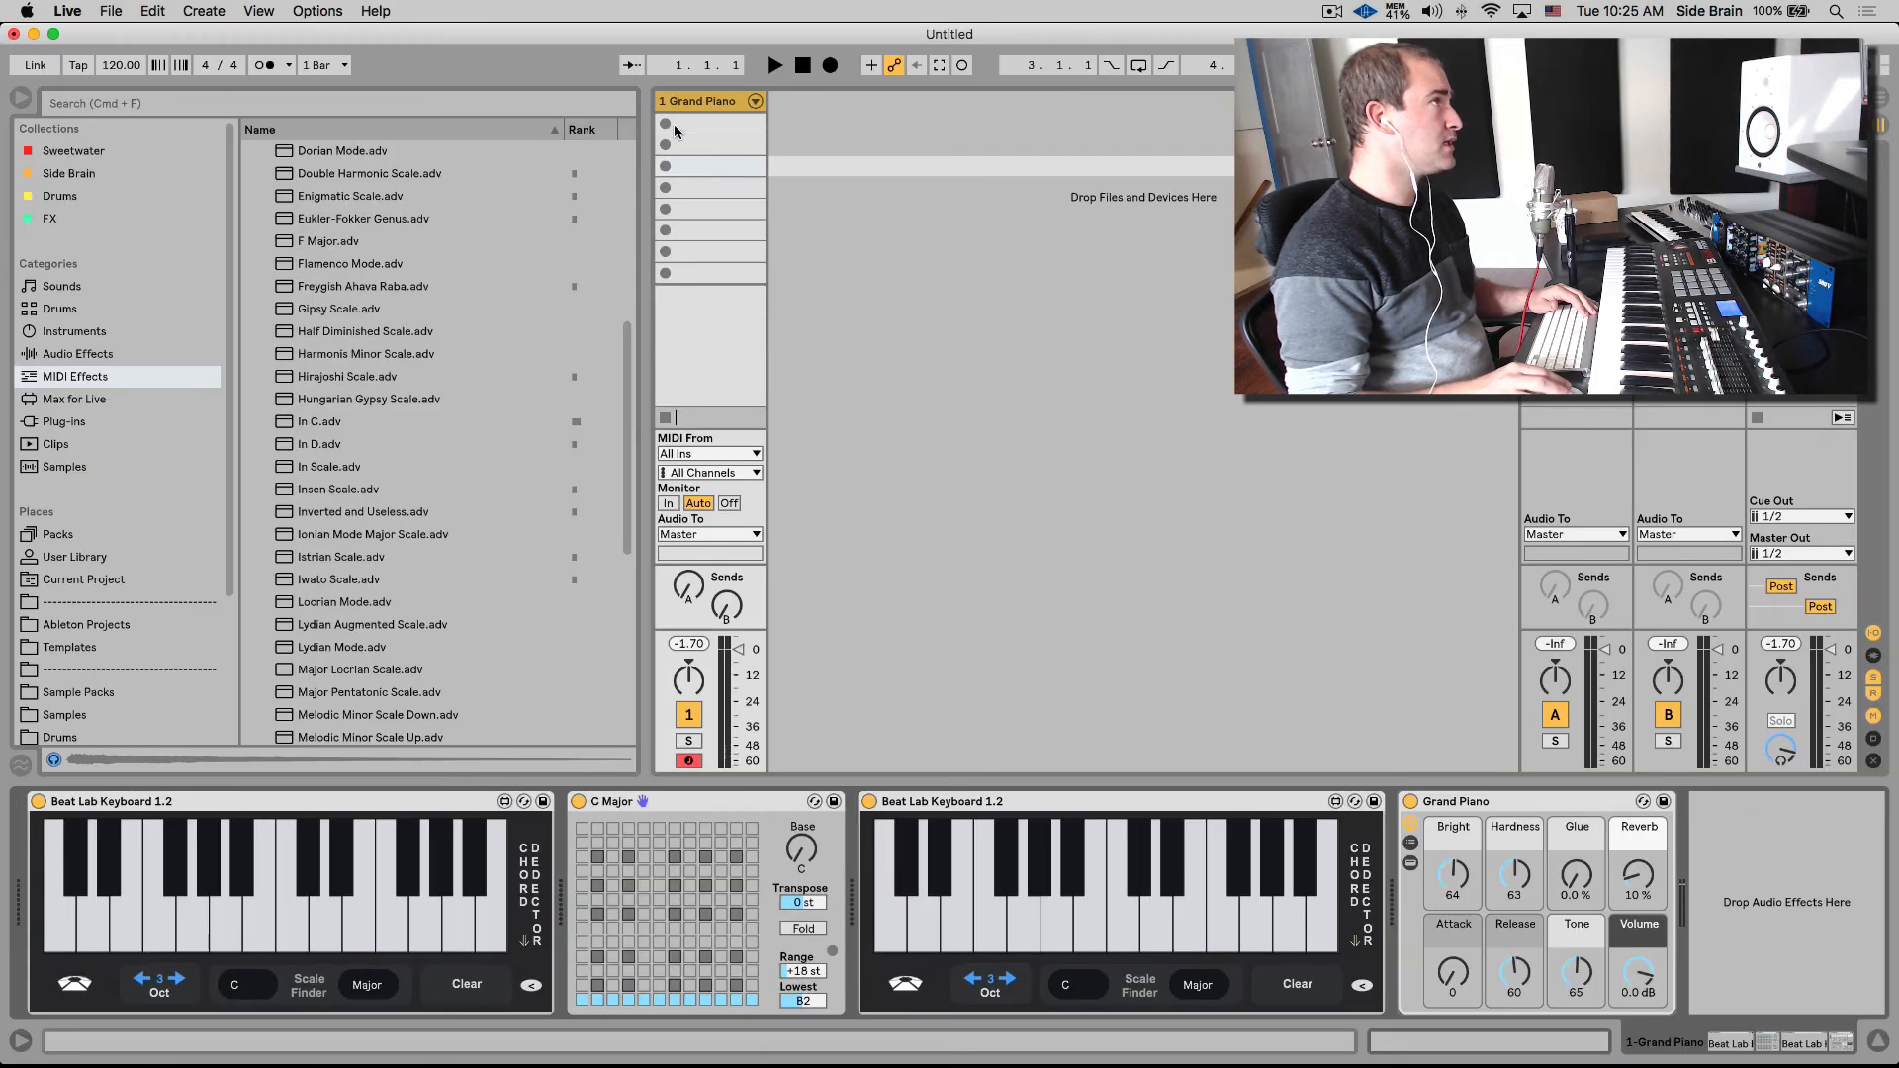
# - Record a MIDI clip in the Grand Piano track's first slot while resetting Range to +128 st and Lowest to C-2
pyautogui.click(675, 124)
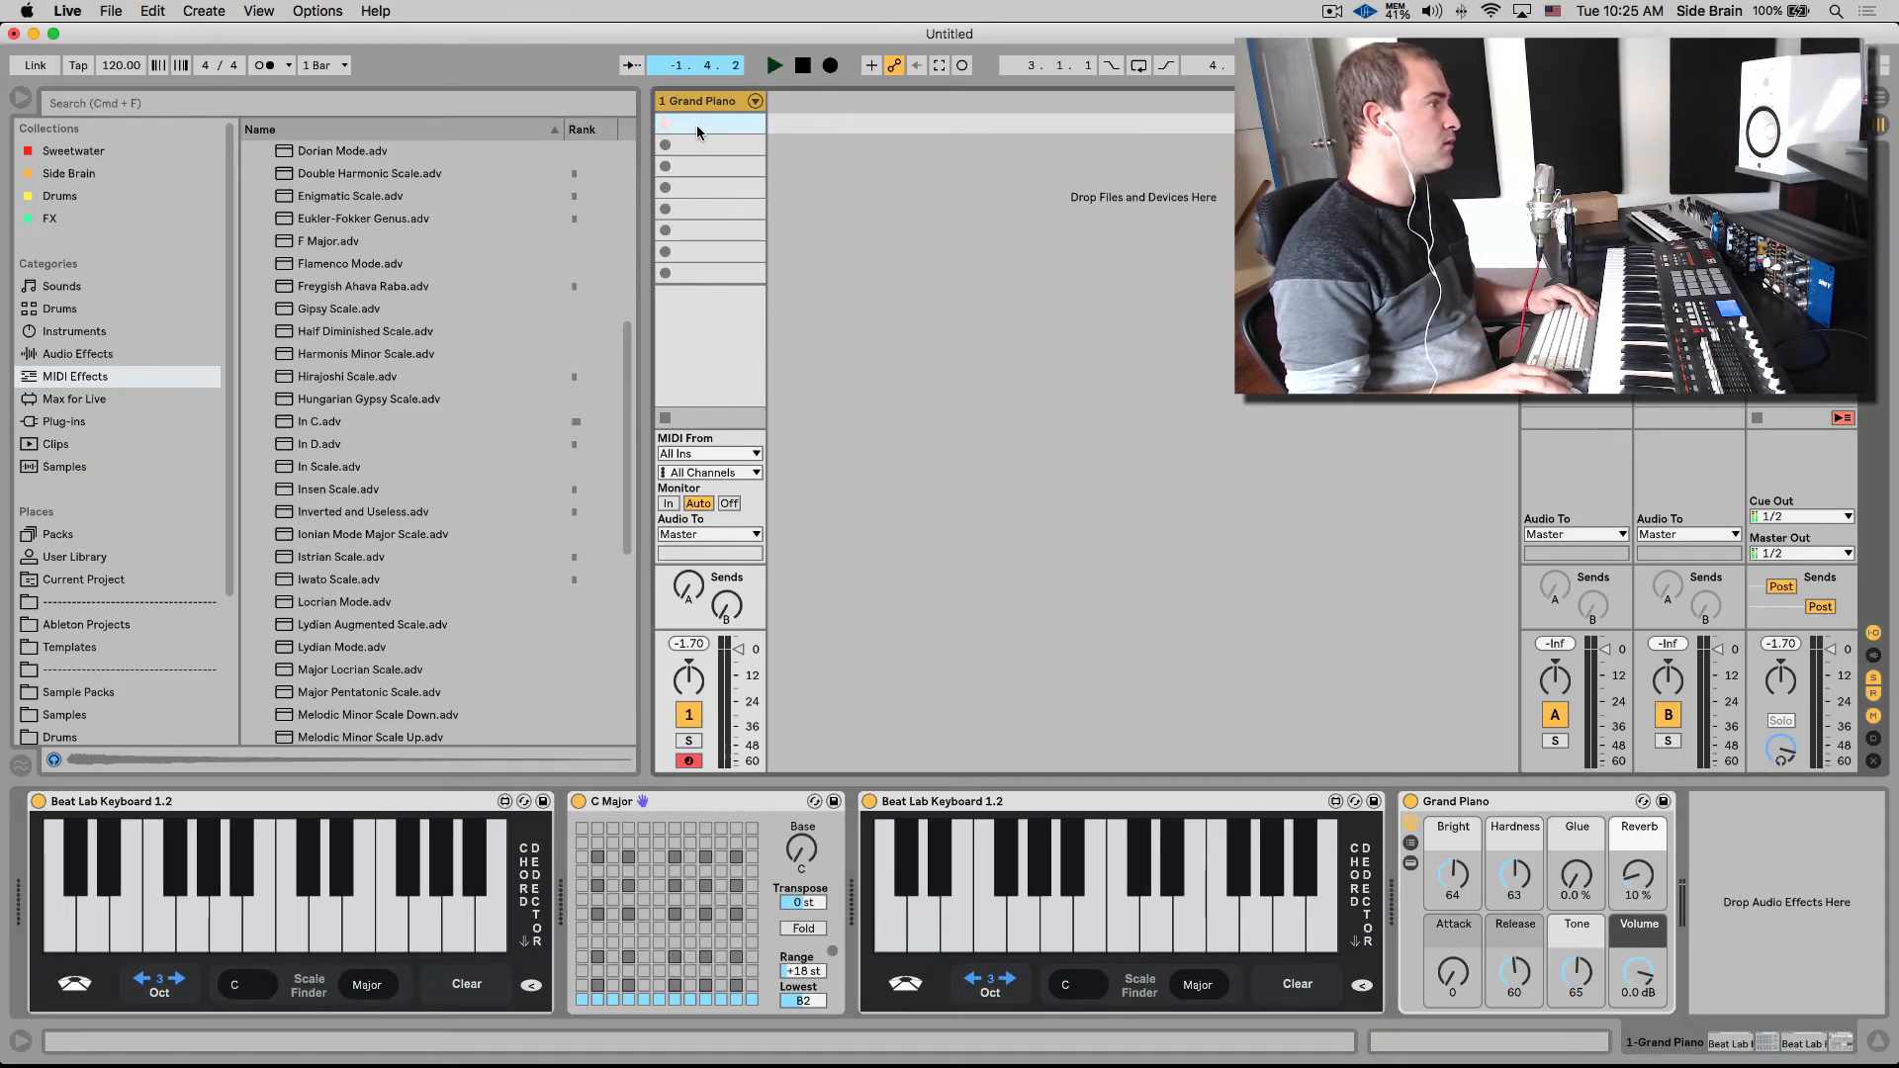
pyautogui.doubleClick(791, 973)
pyautogui.doubleClick(793, 1001)
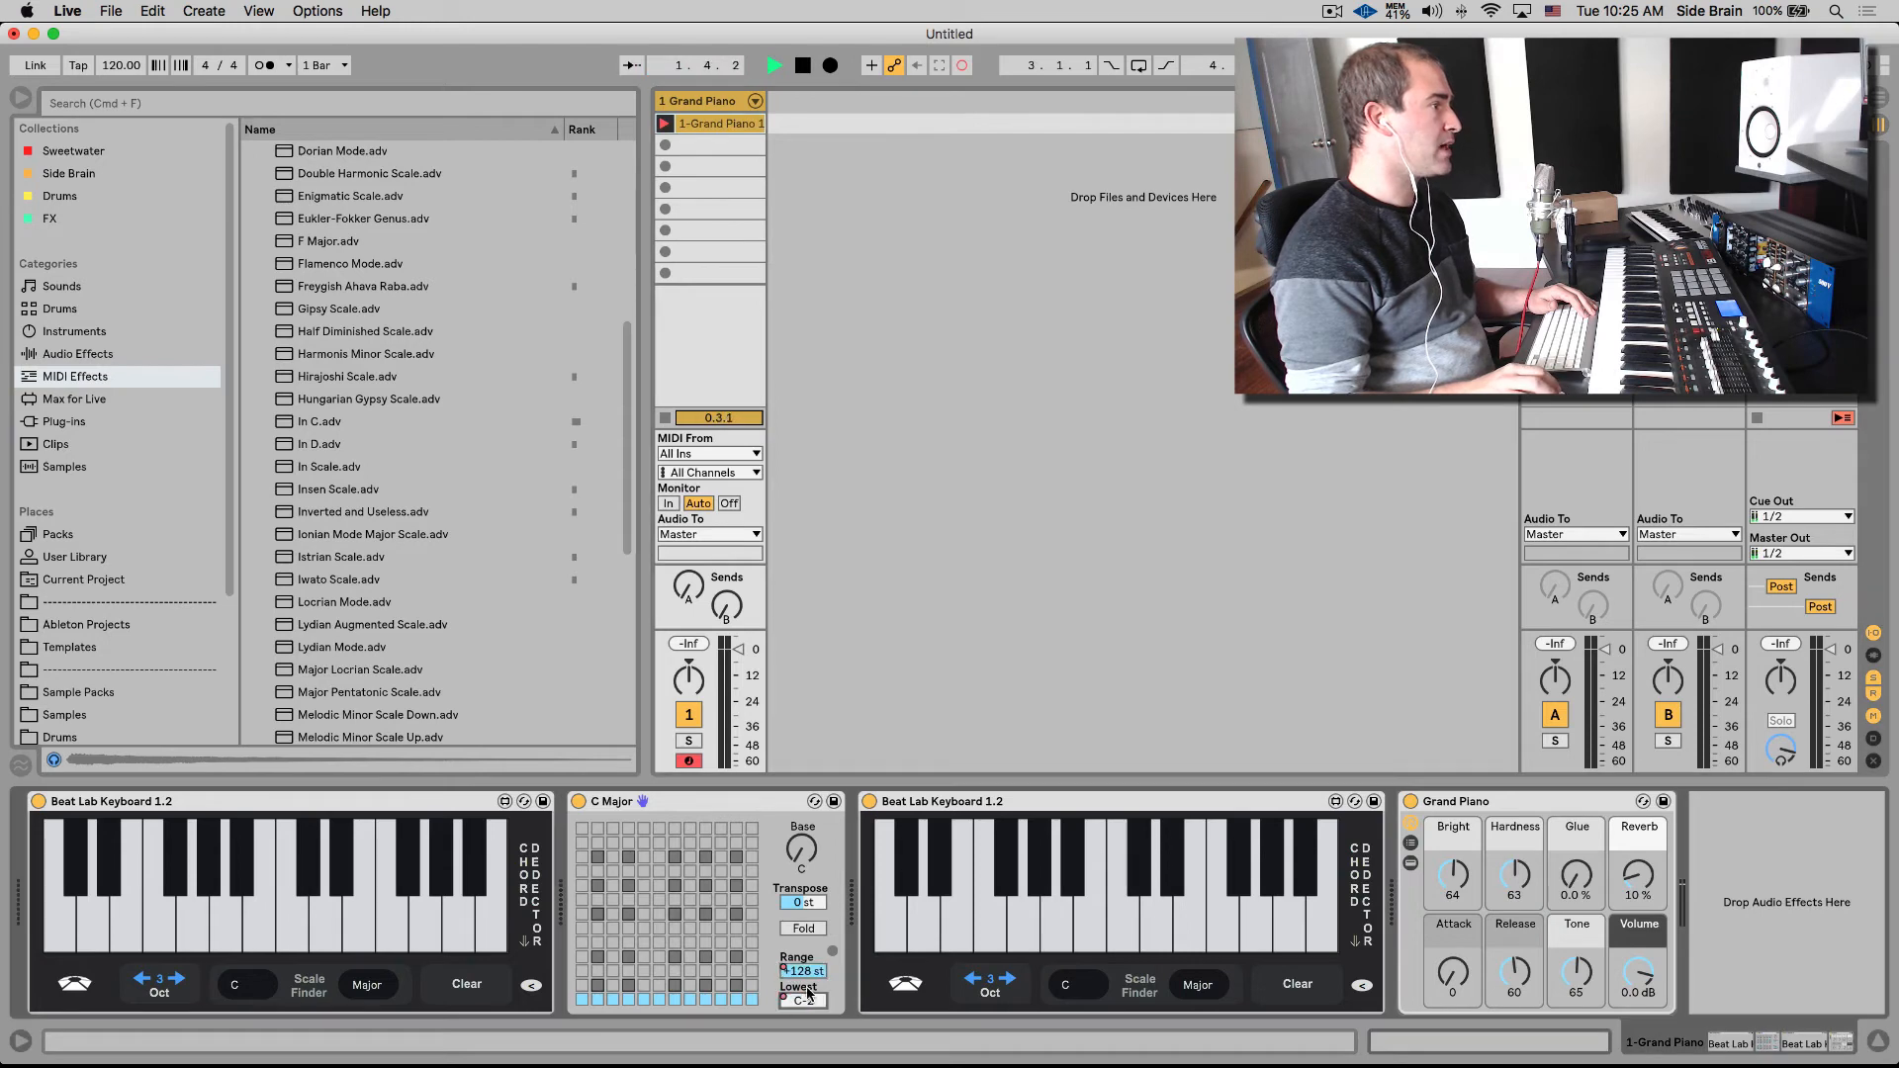
pyautogui.click(720, 123)
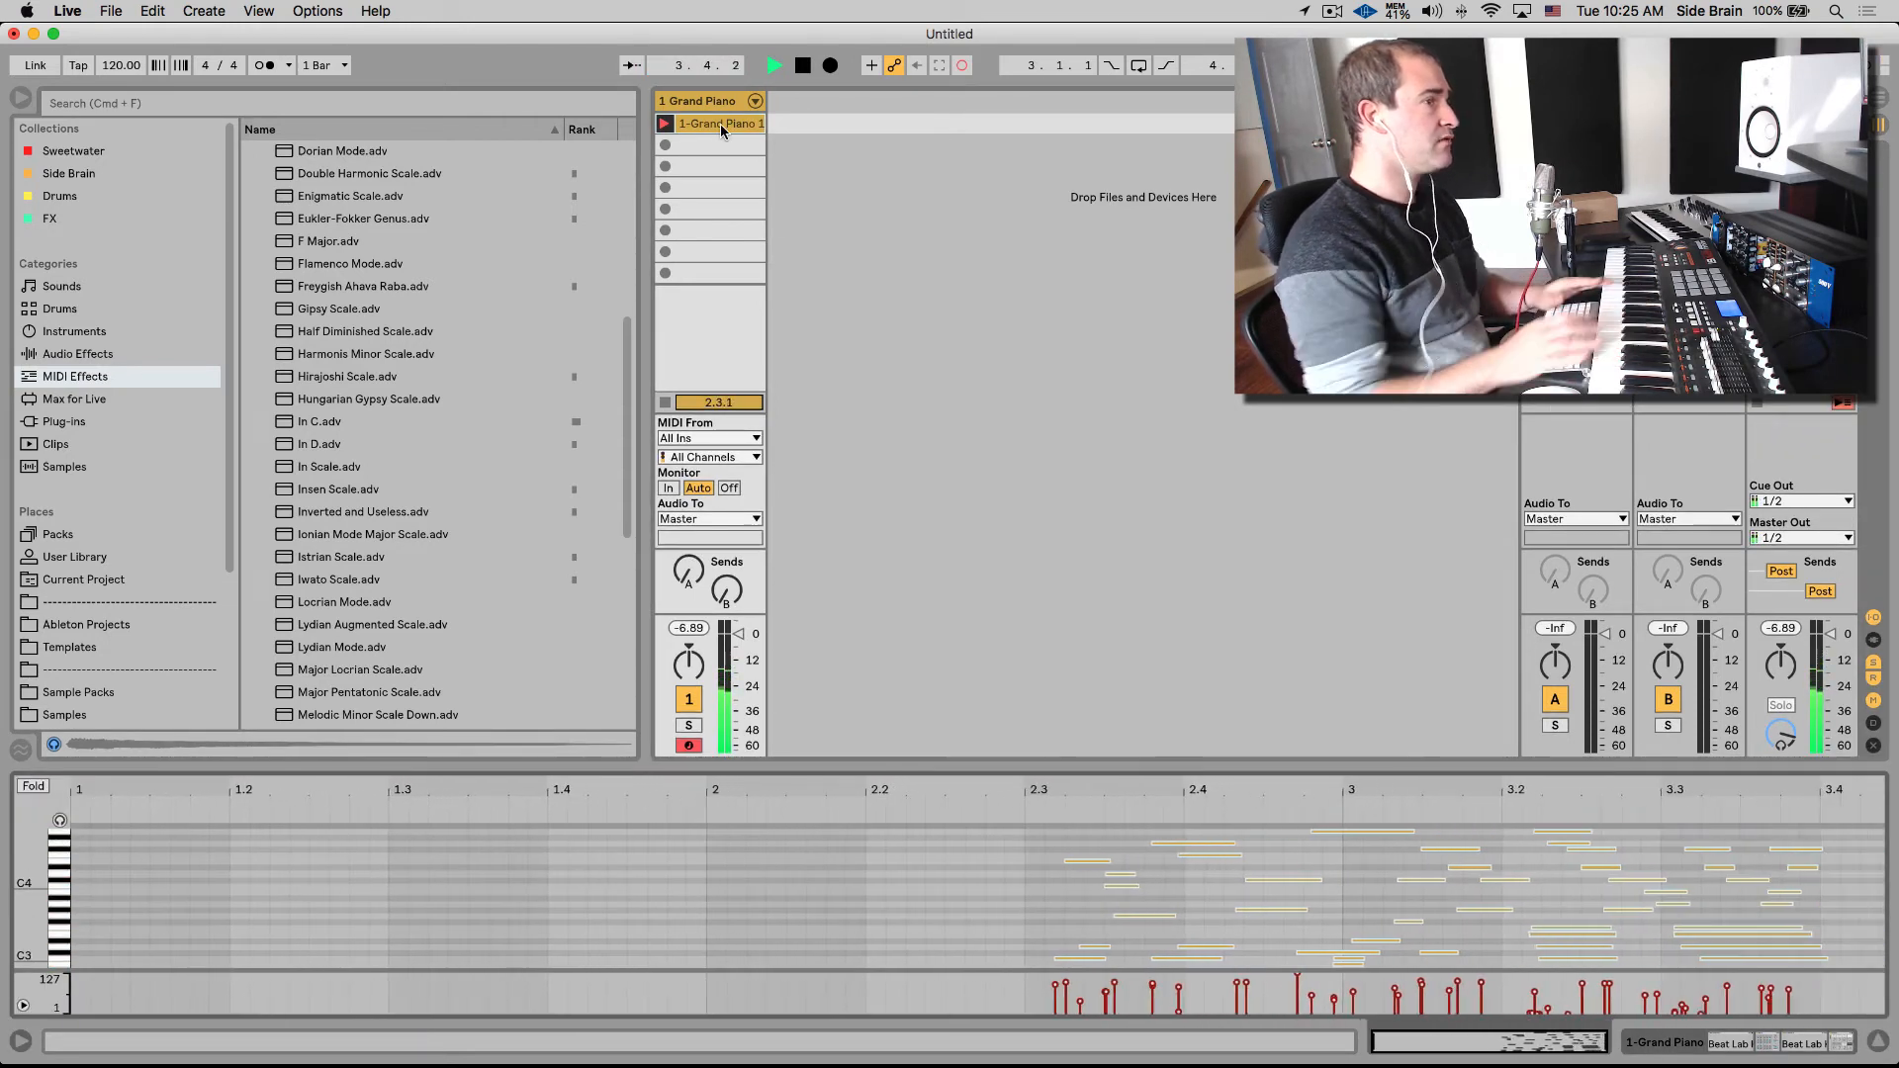
pyautogui.press('space')
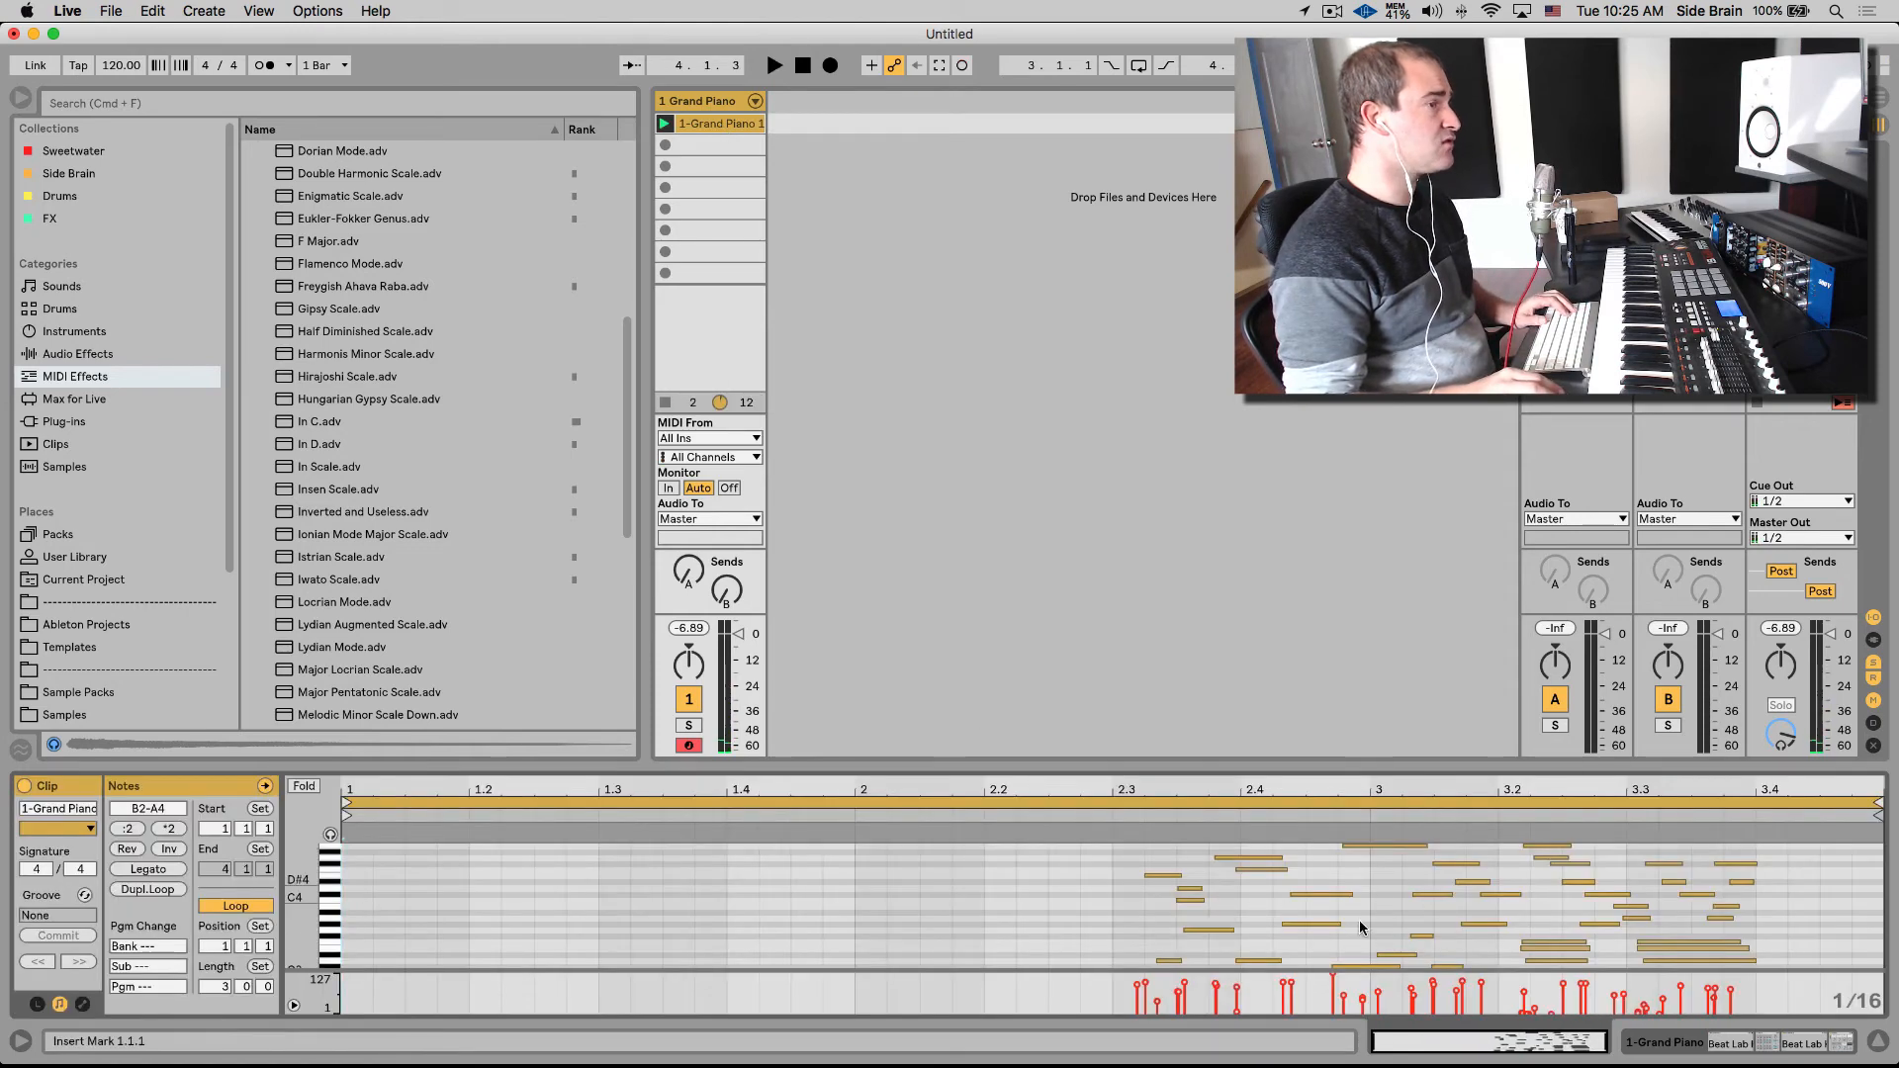
# - Examine the pitches of the notes recorded in the Grand Piano clip in an enlarged note editor
pyautogui.hotkey('shift', 'Tab')
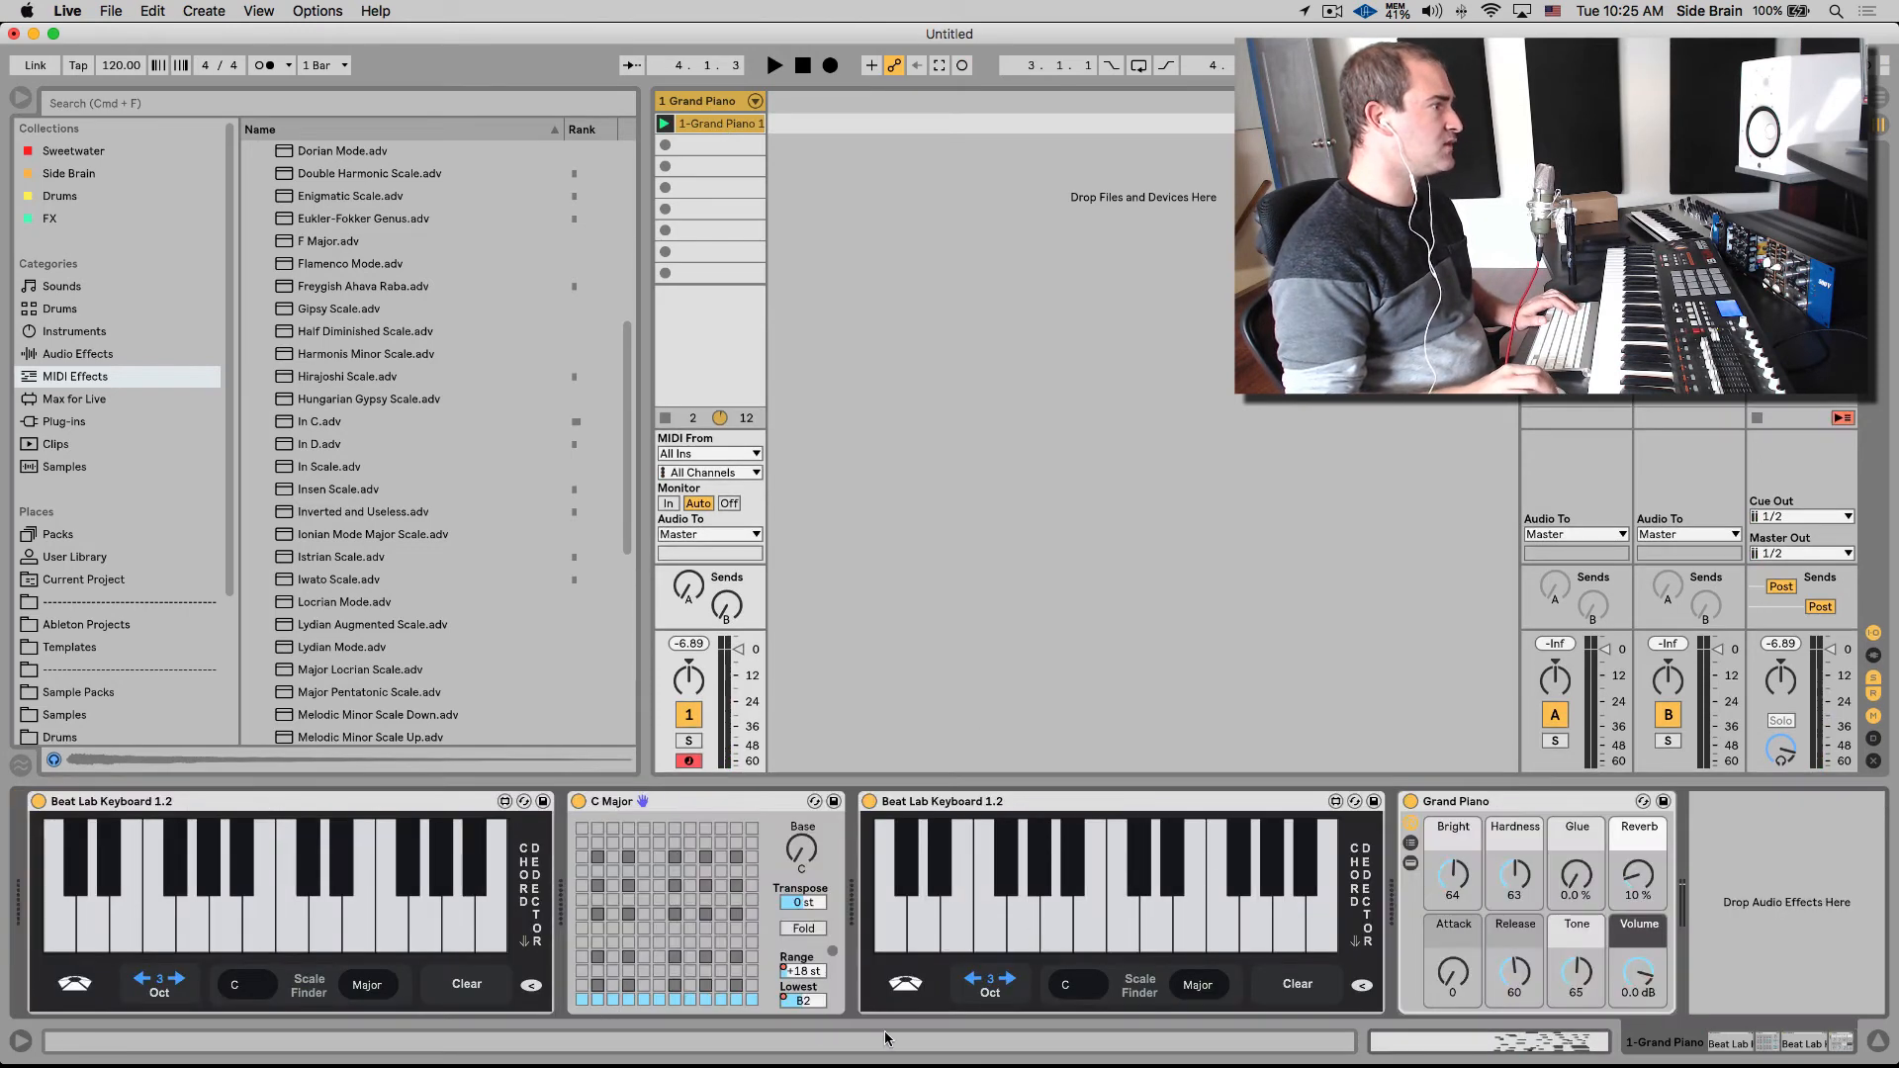
pyautogui.hotkey('shift', 'Tab')
pyautogui.moveTo(1330, 776); pyautogui.dragTo(1303, 479)
pyautogui.moveTo(308, 641); pyautogui.dragTo(332, 760)
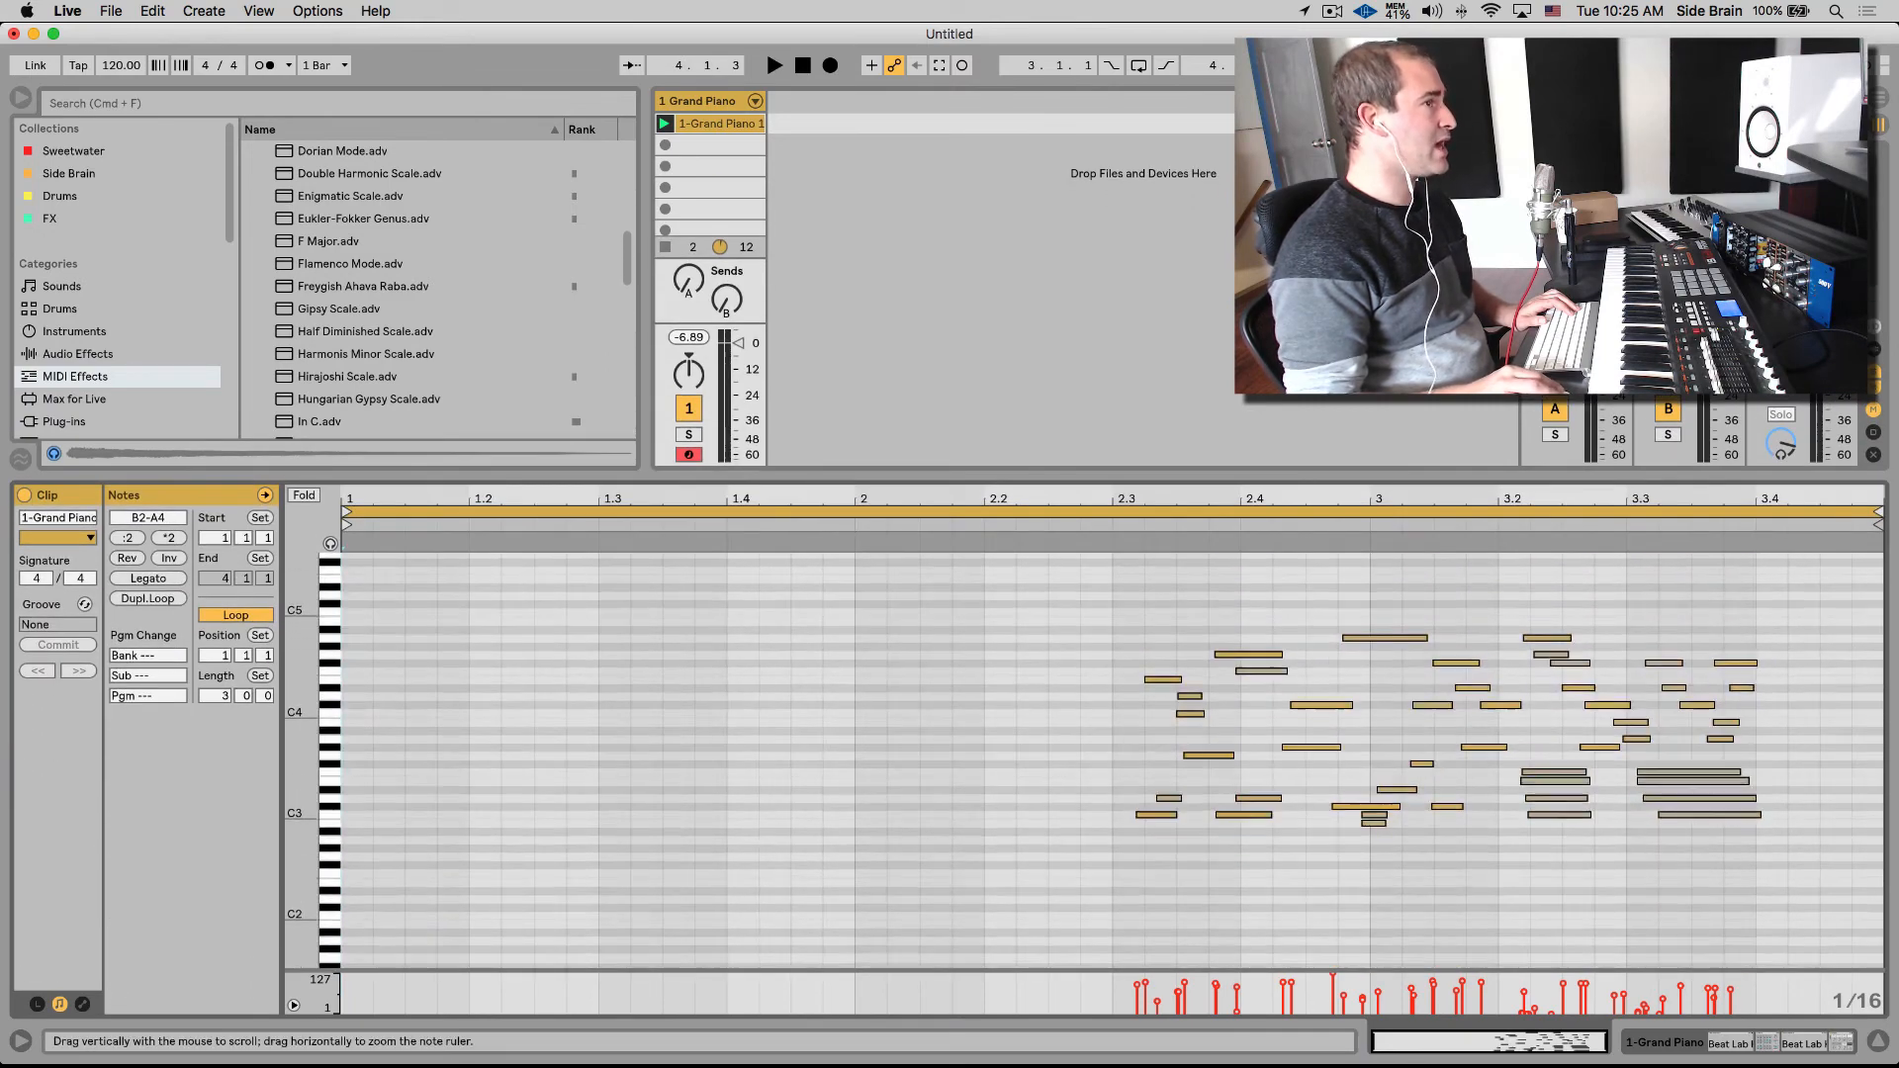
pyautogui.hotkey('shift', 'Tab')
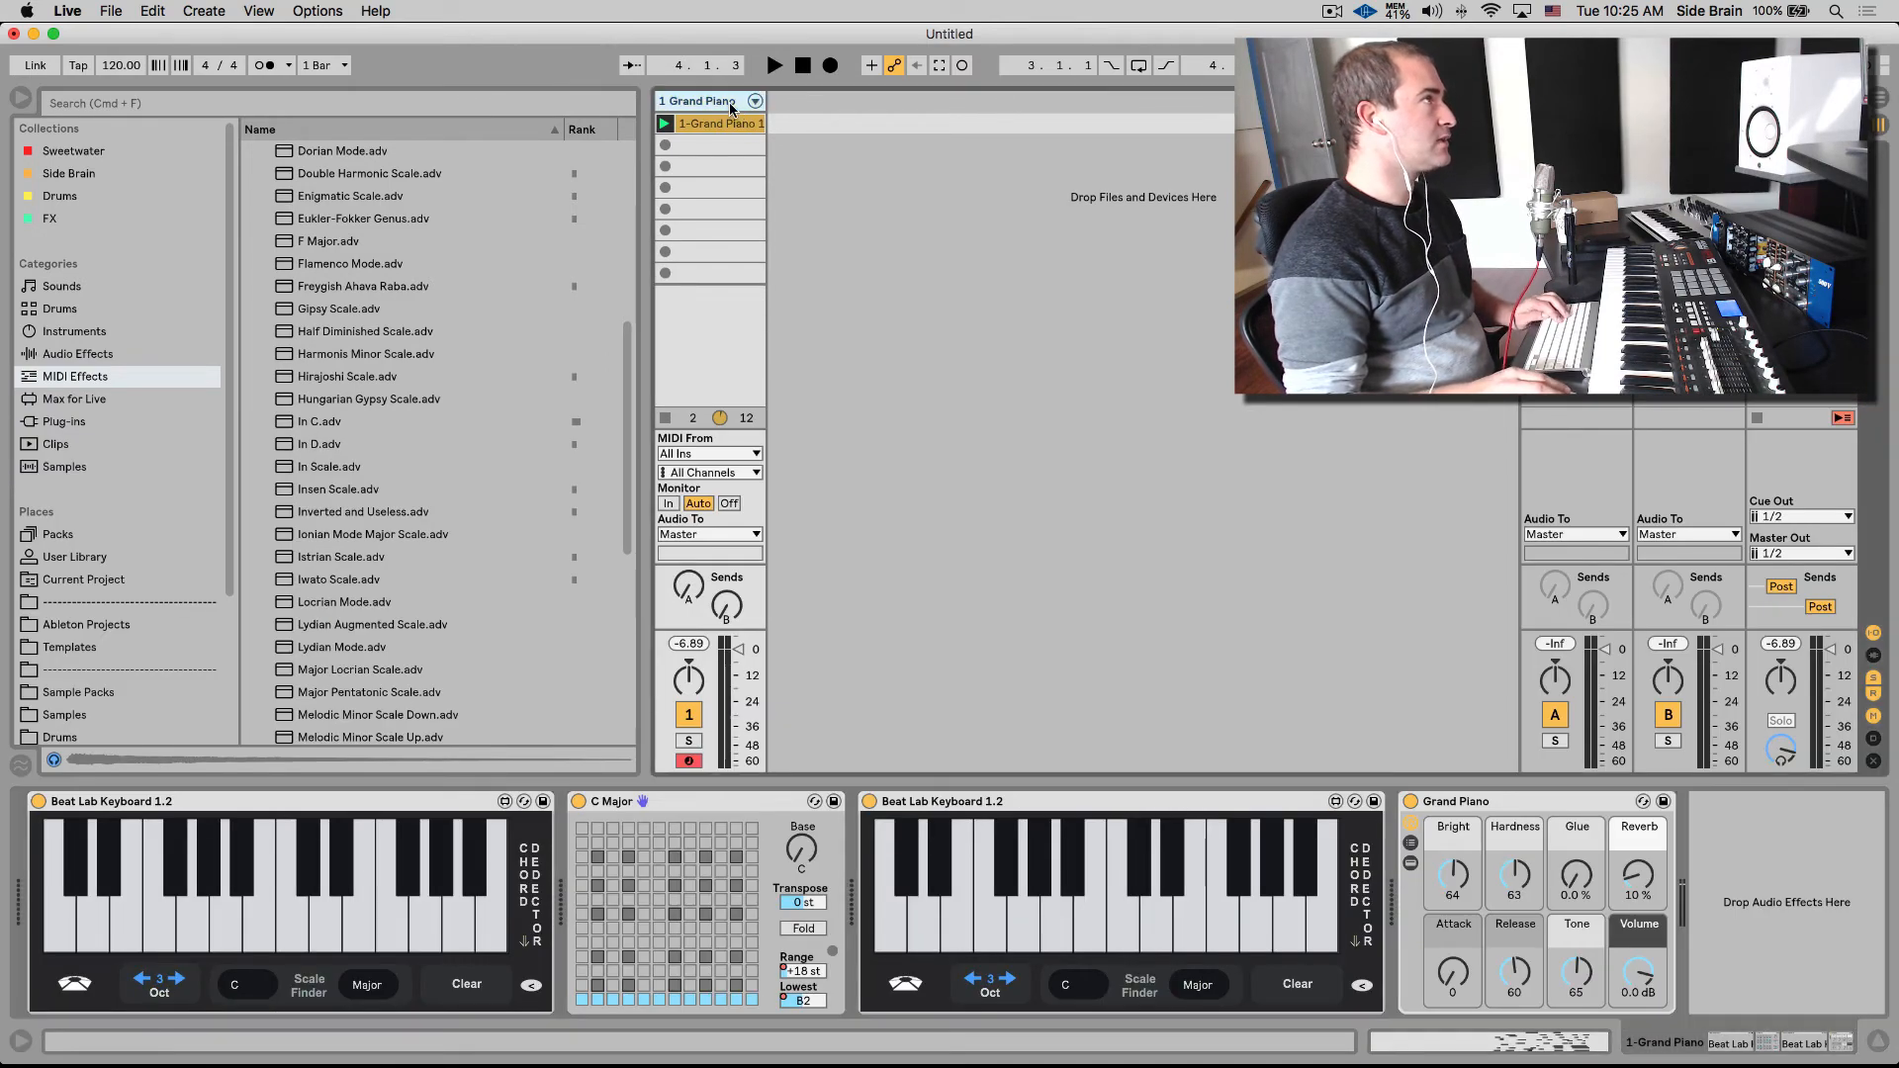
# - Insert a second MIDI track with its MIDI input set to 1-Grand Piano, and arm both tracks for recording
pyautogui.press('super+shift+t')
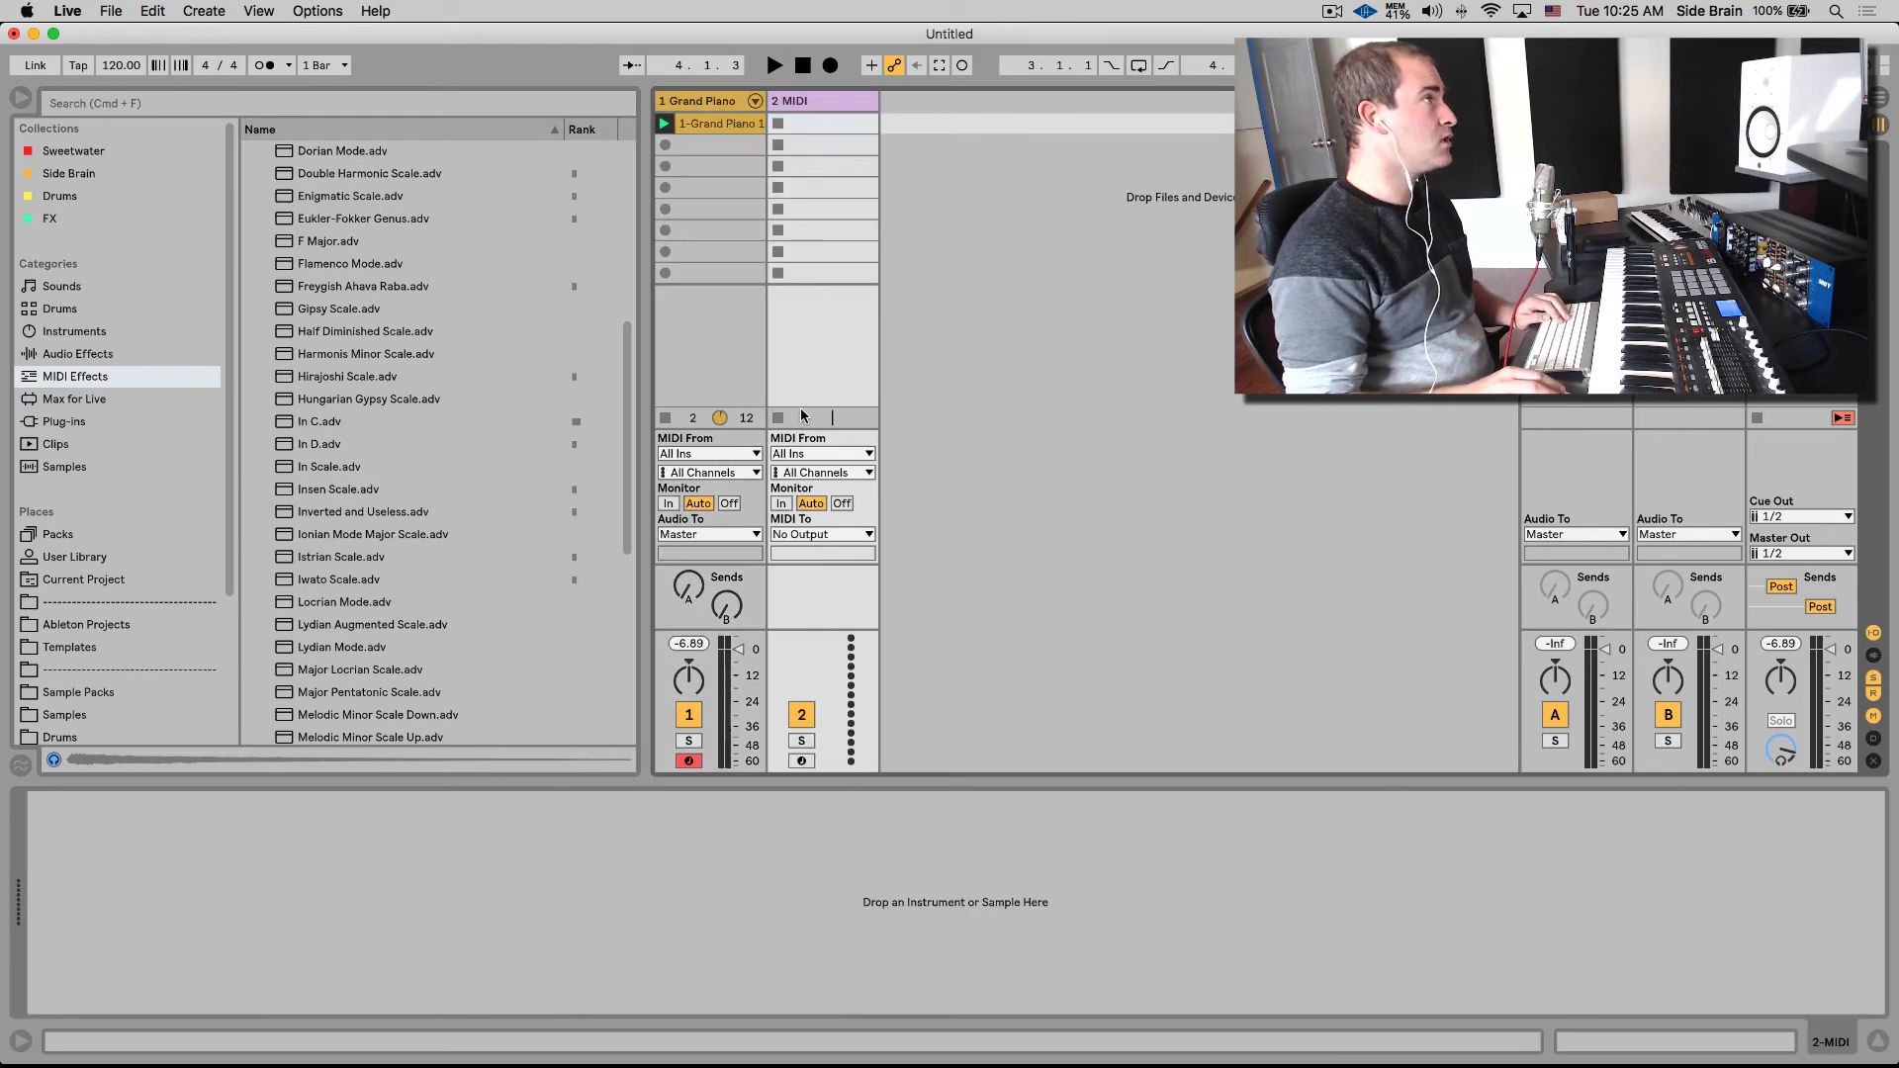
pyautogui.click(824, 454)
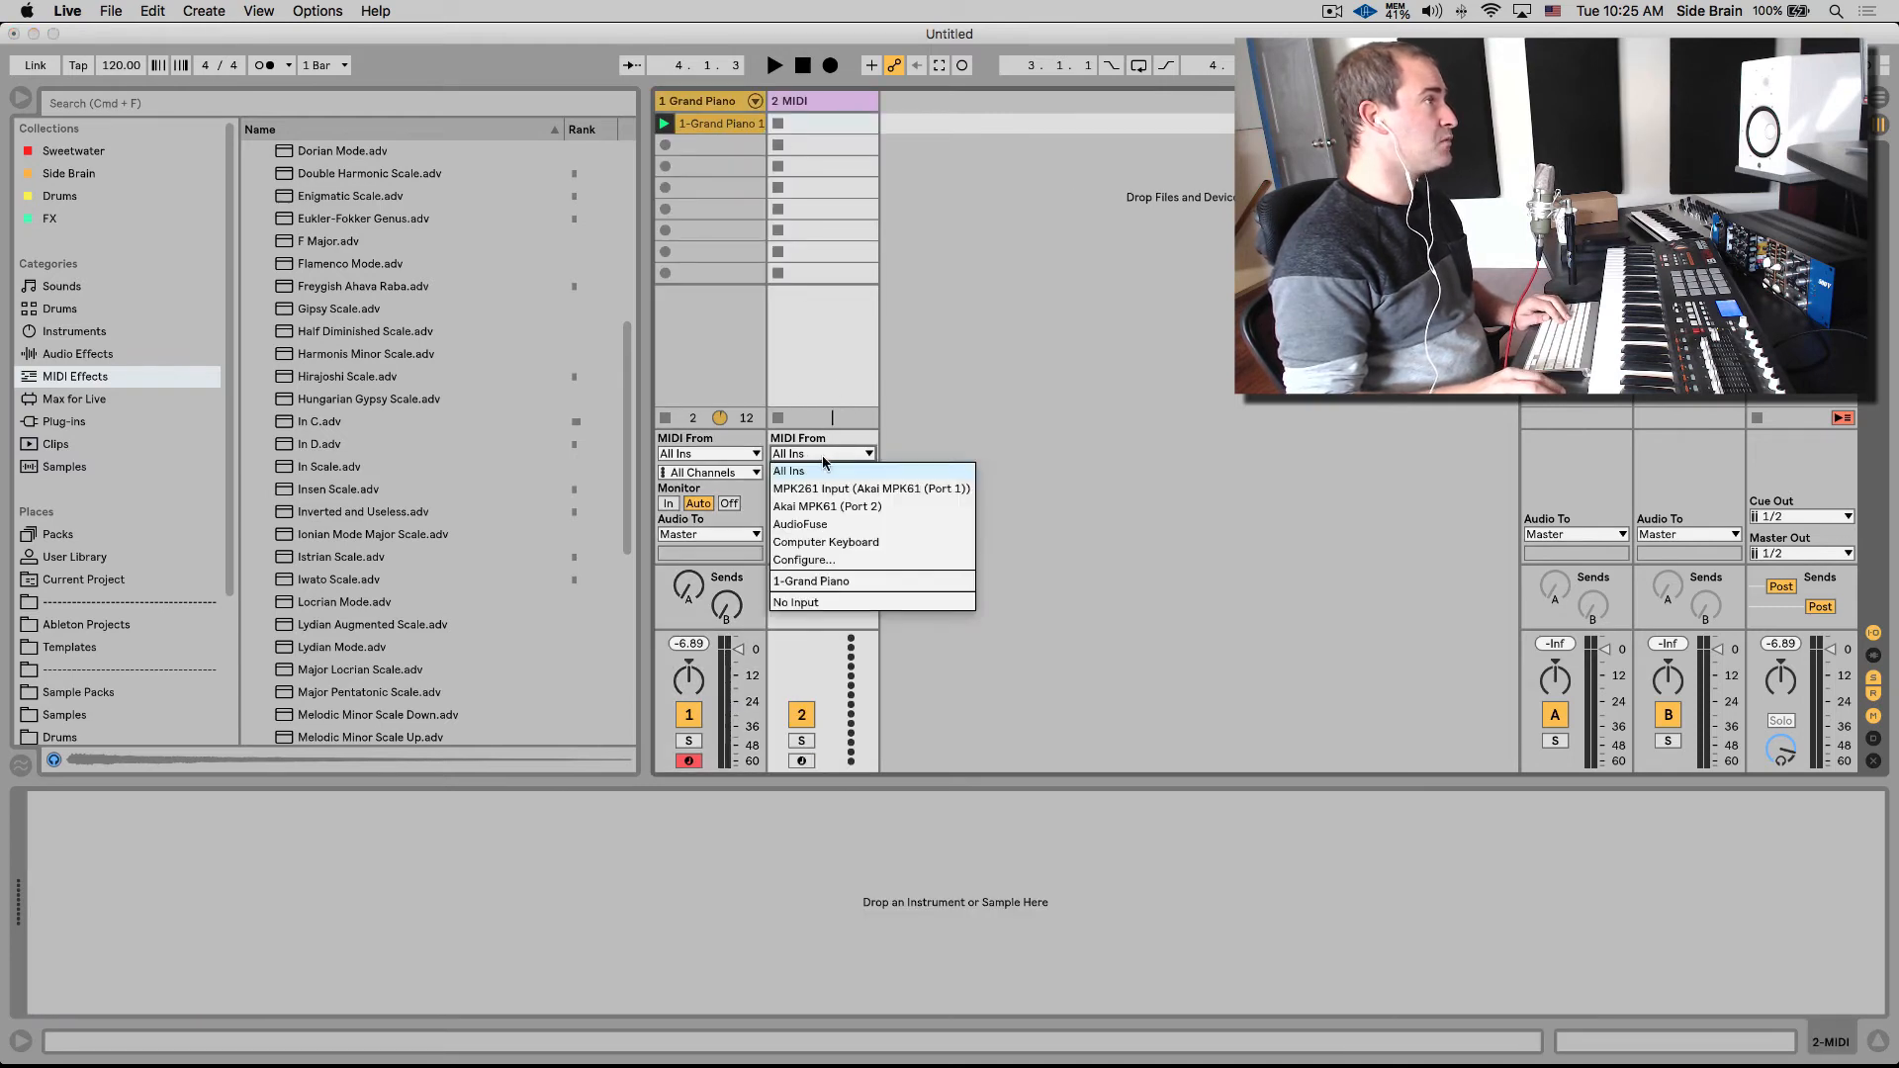
pyautogui.click(829, 583)
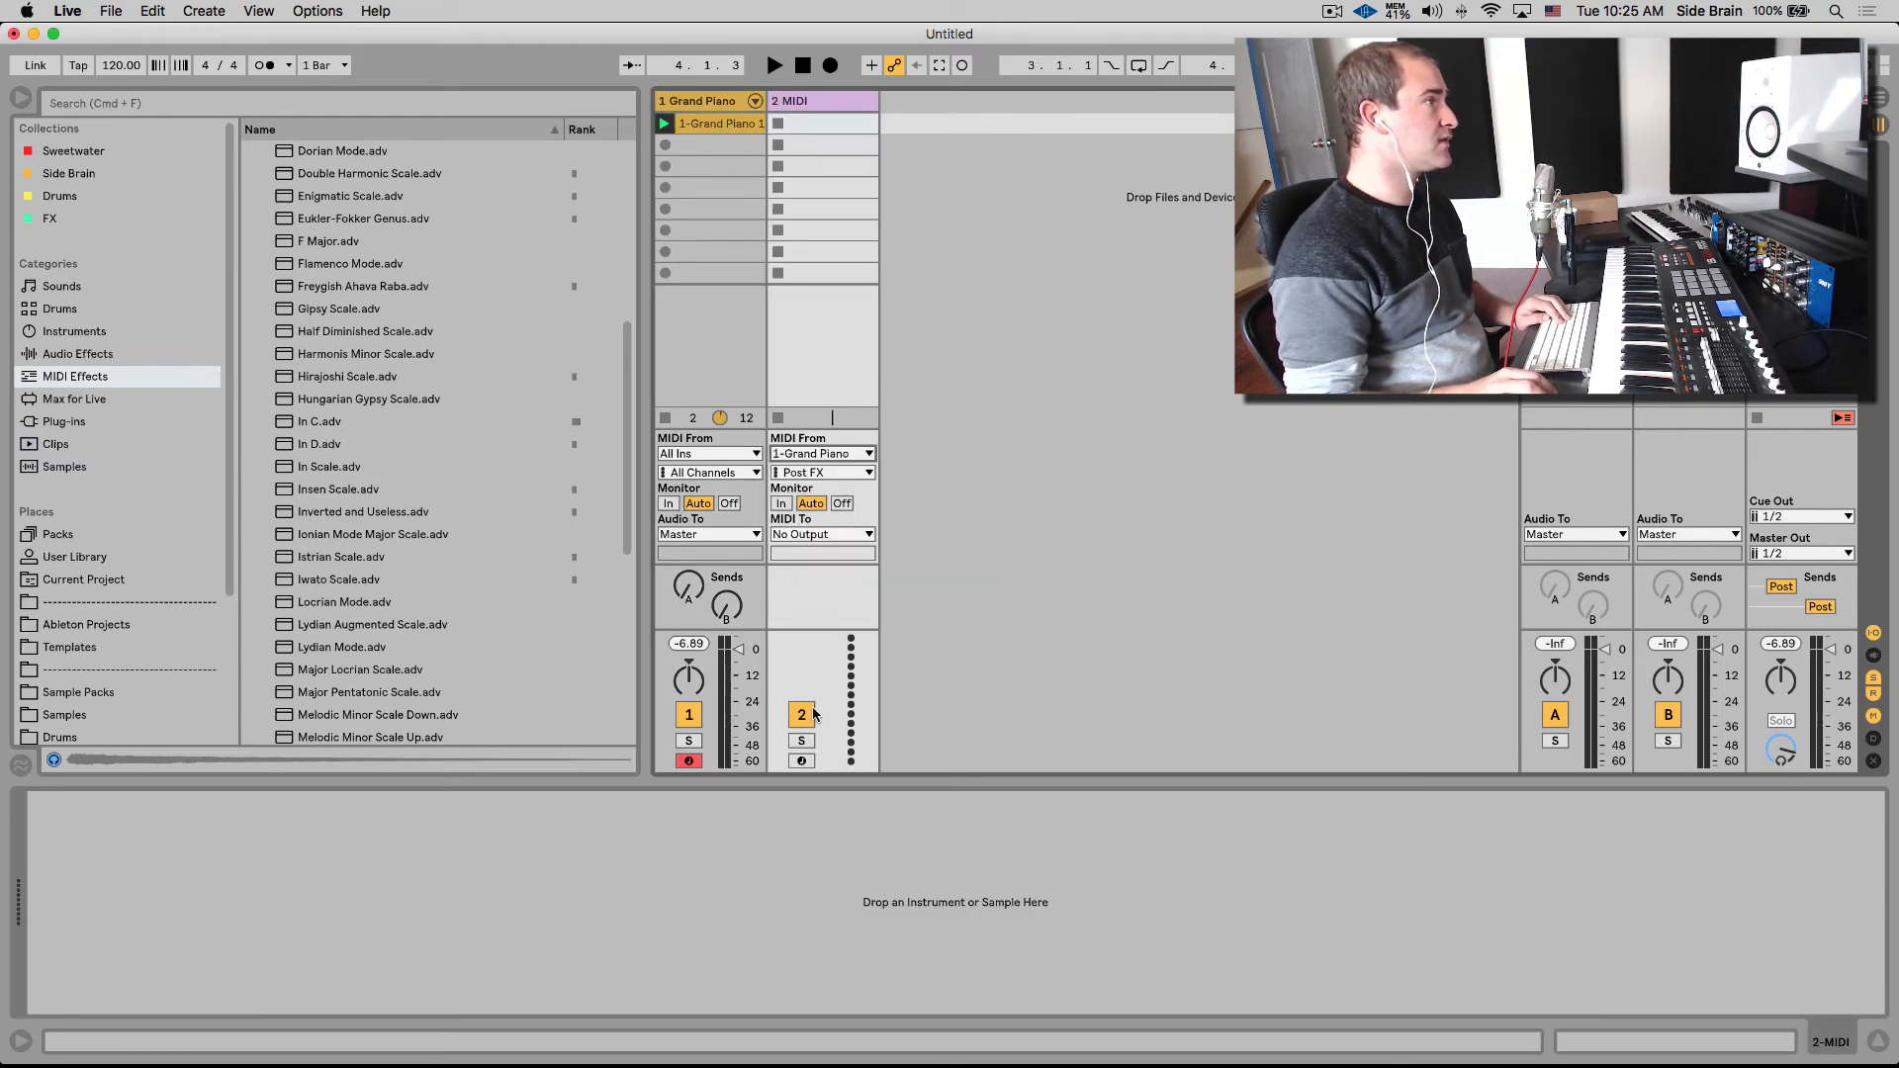
pyautogui.click(801, 761)
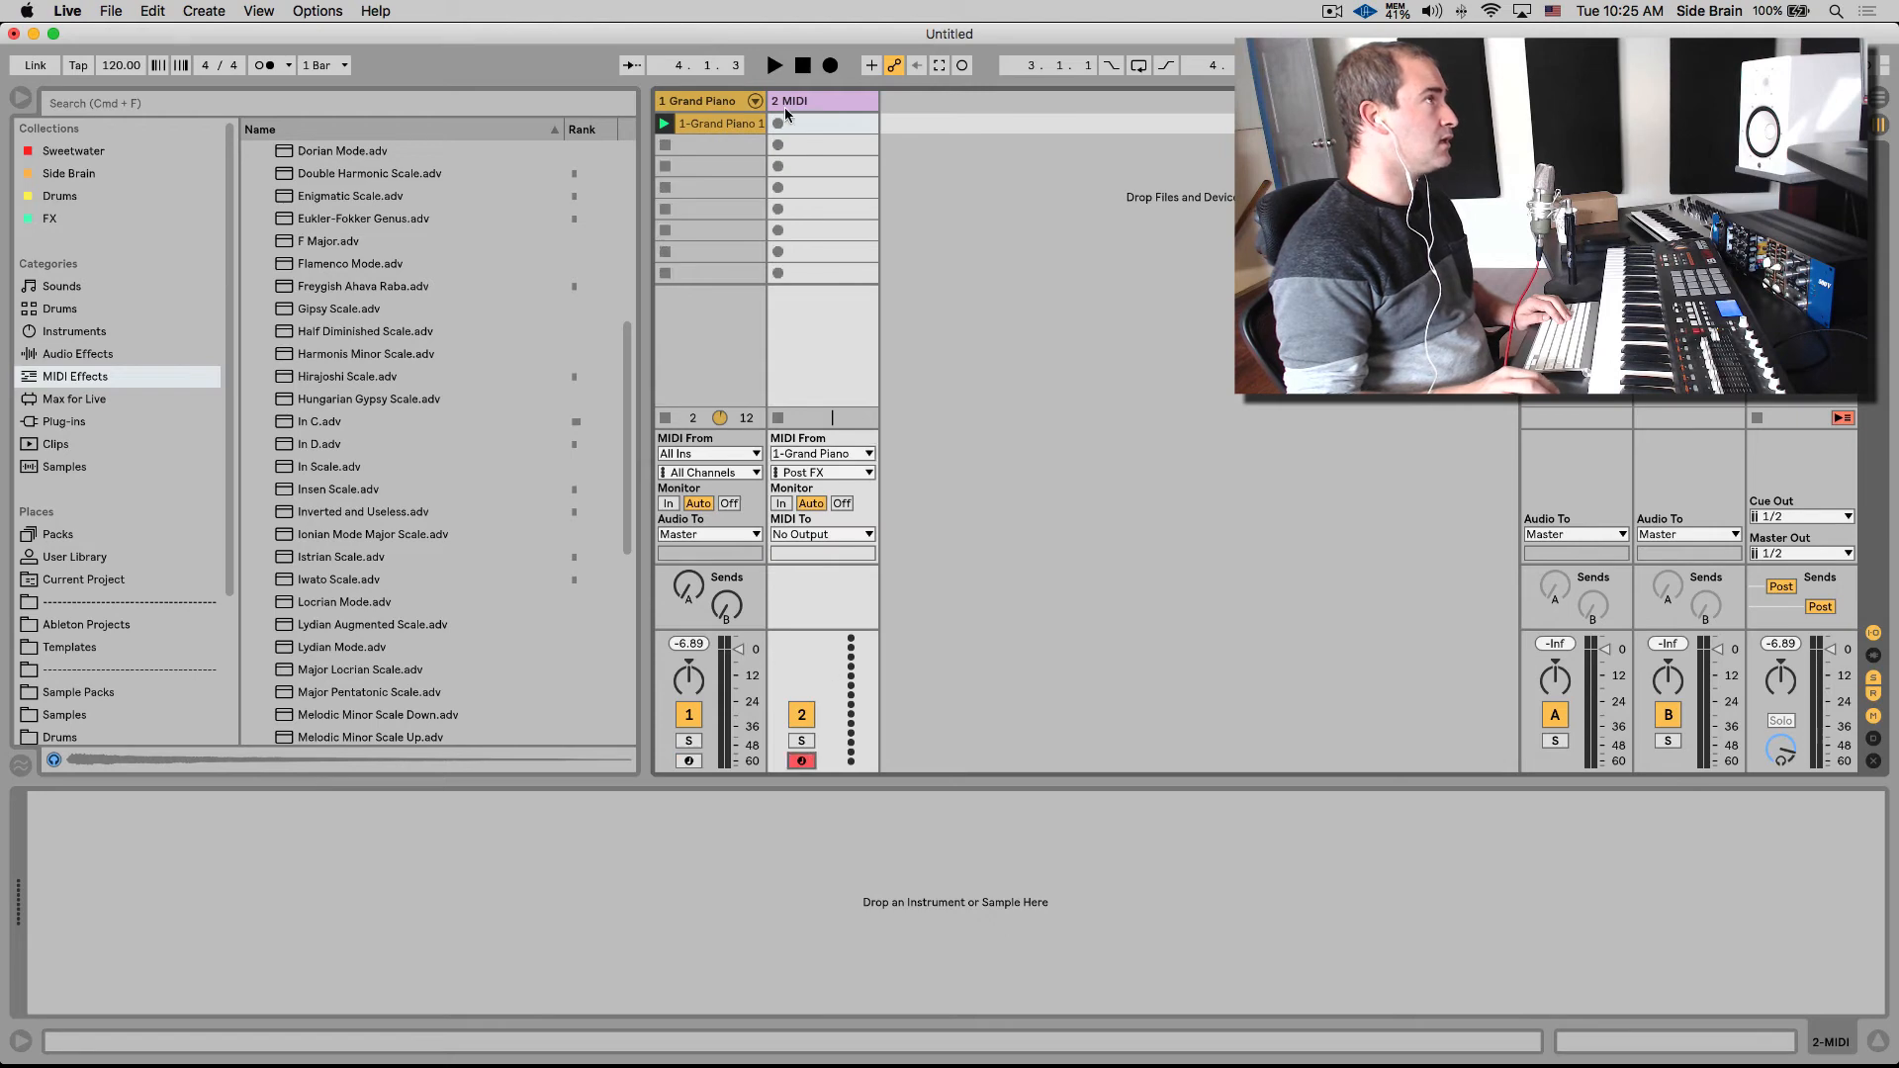
pyautogui.keyDown('super'); pyautogui.click(689, 760); pyautogui.keyUp('super')
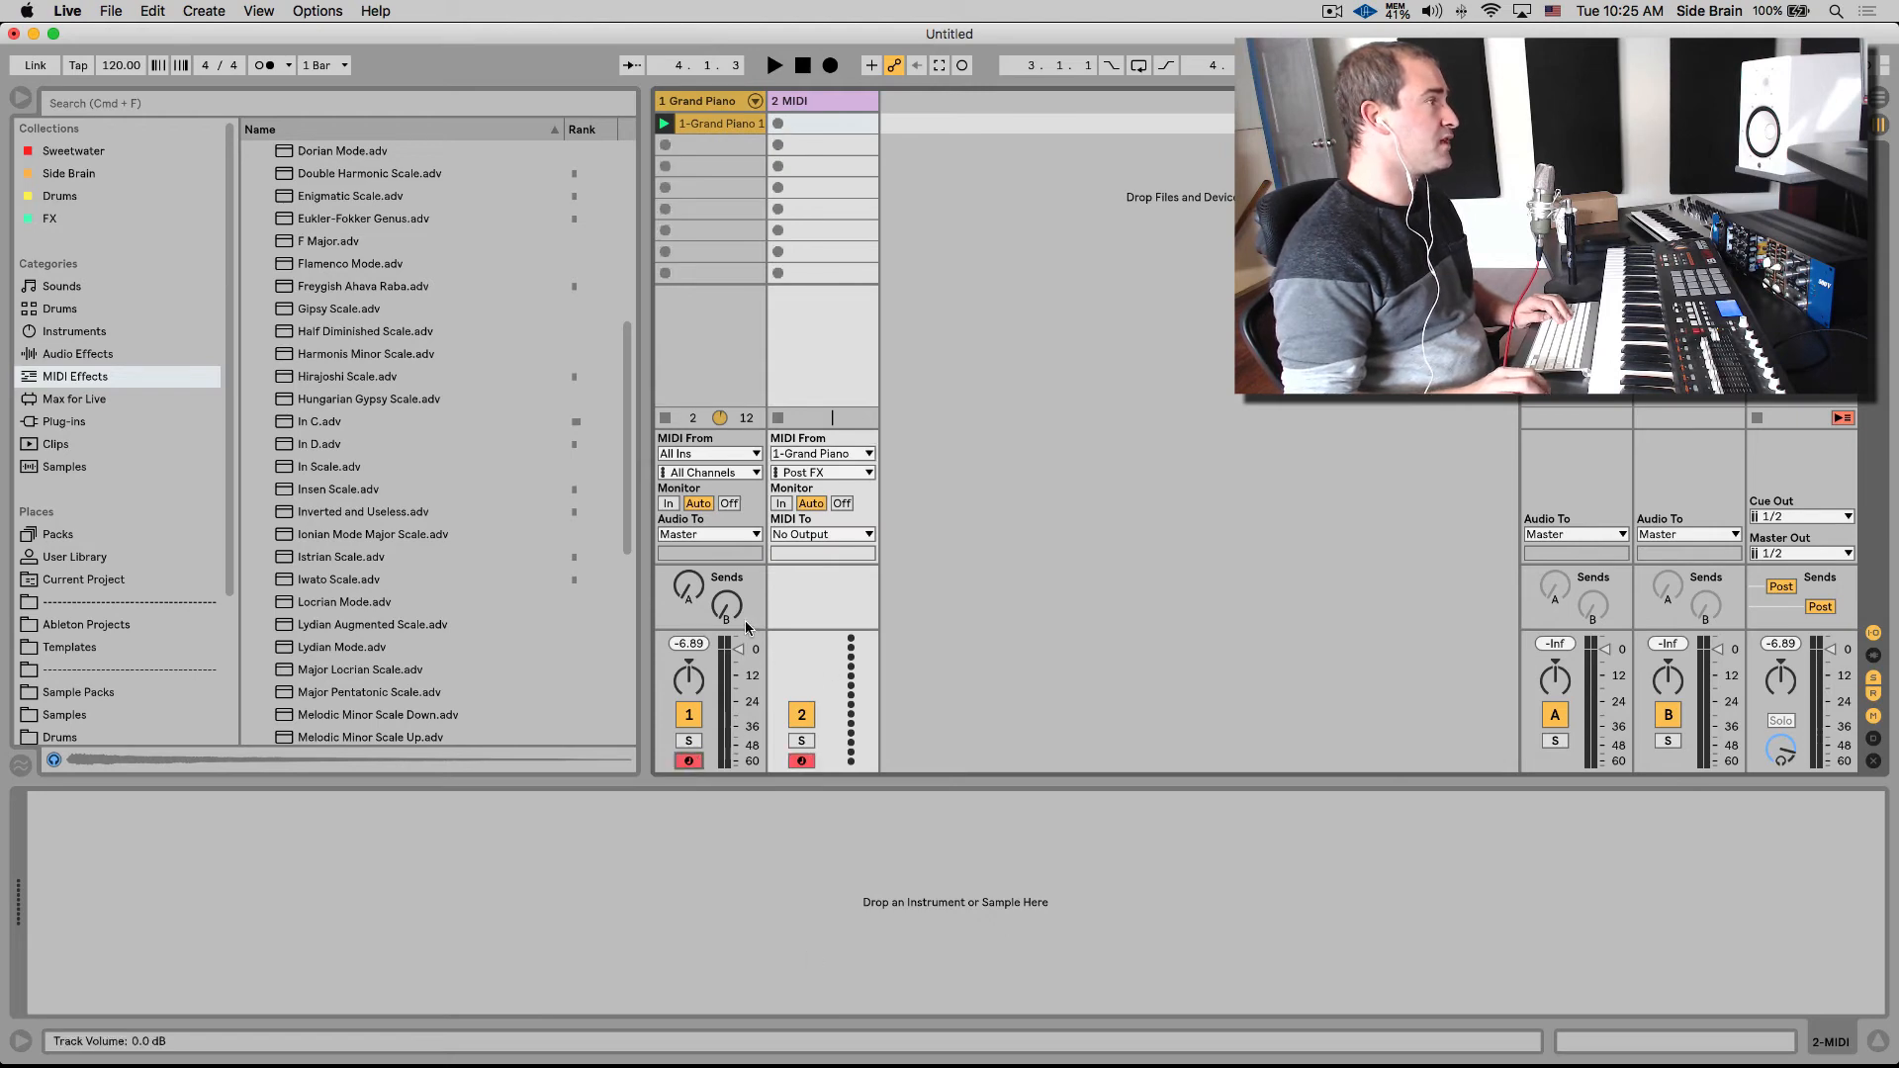
# - Record the Grand Piano track's processed notes into the second MIDI track's first slot and open that clip's notes
pyautogui.click(779, 120)
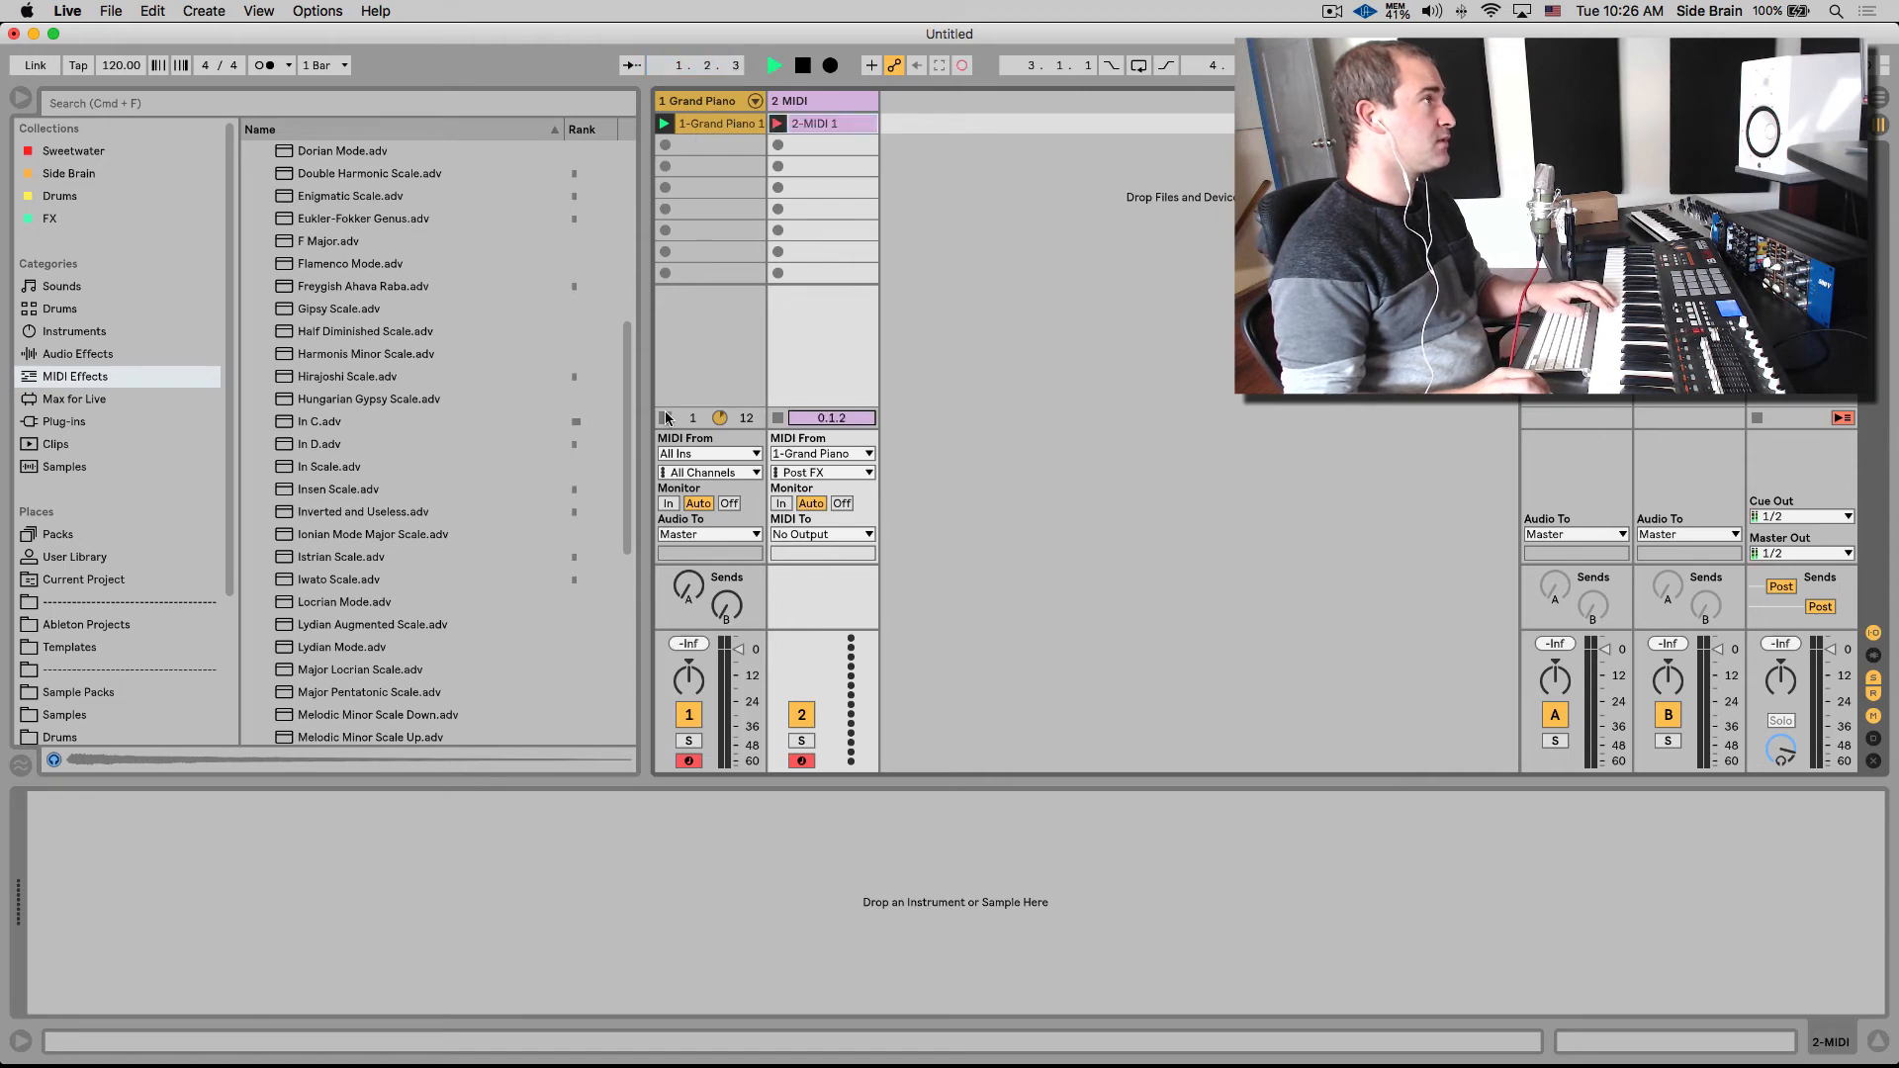
pyautogui.doubleClick(848, 119)
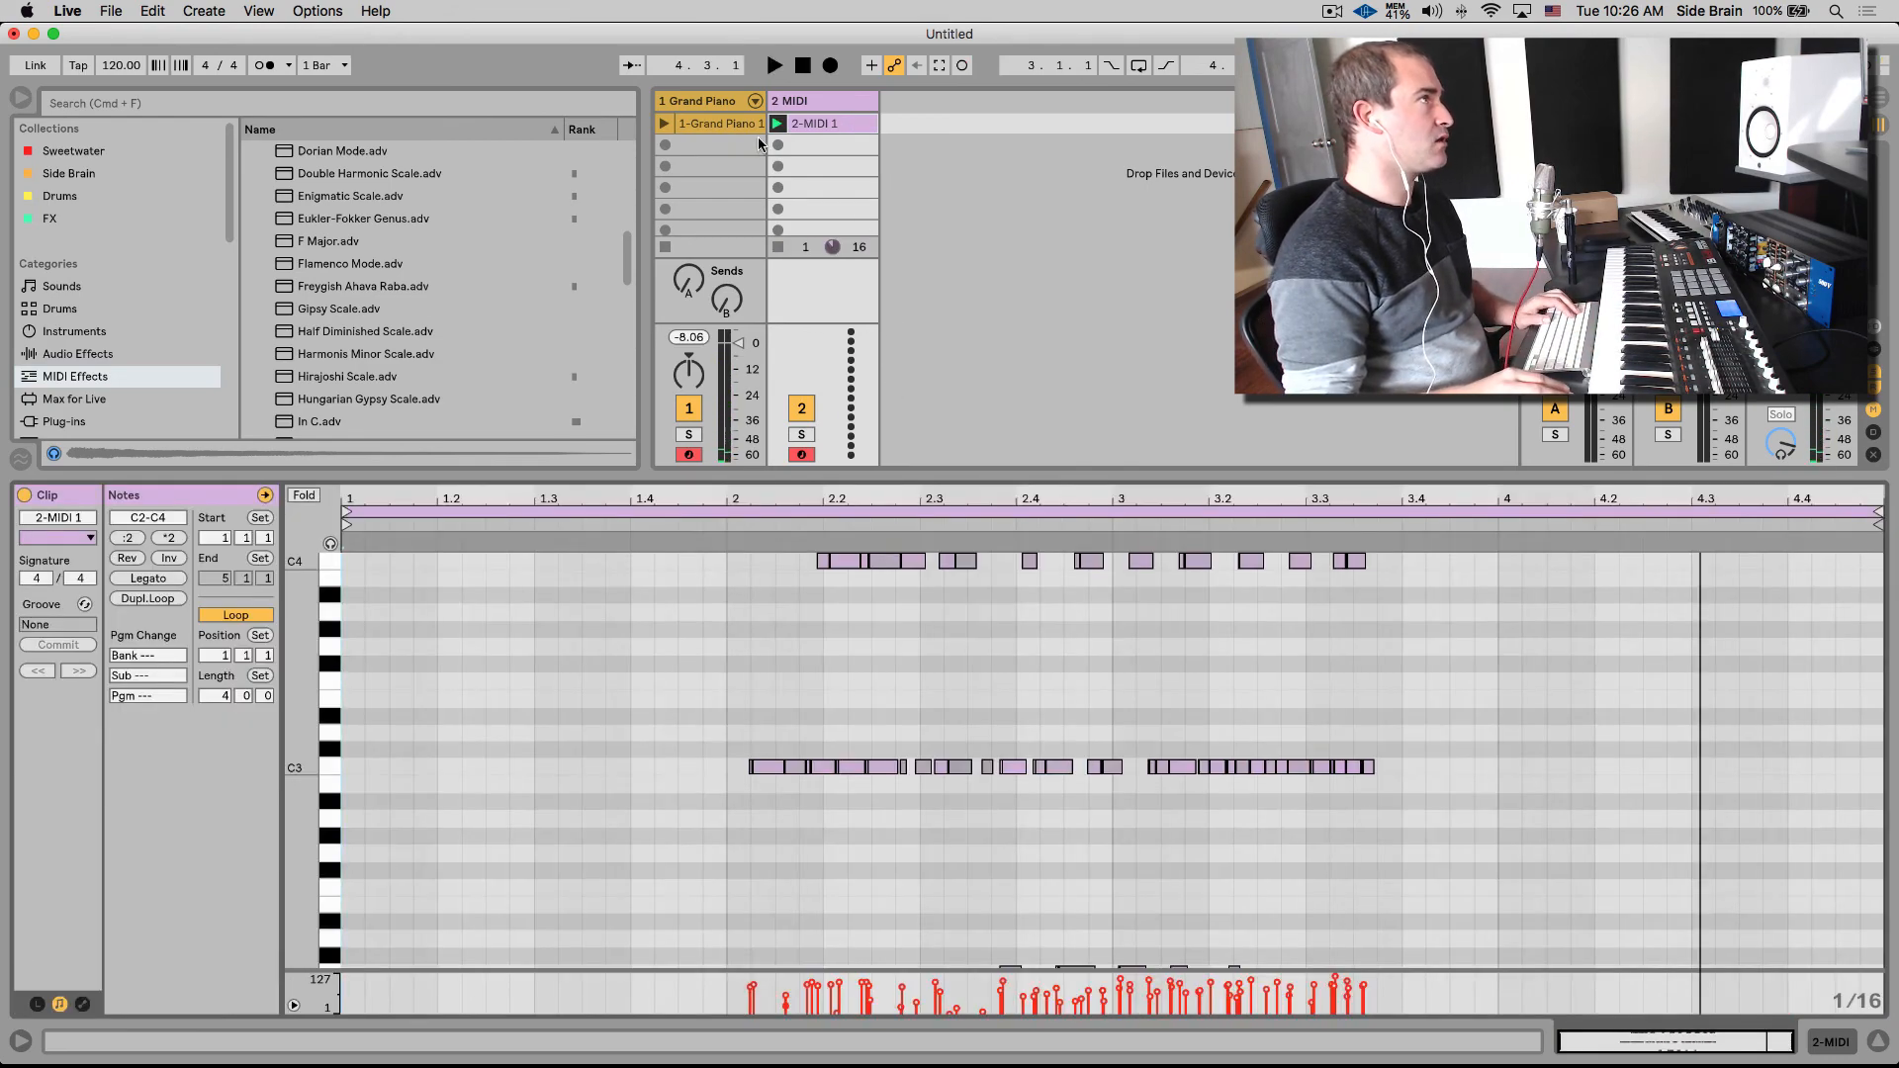
# - Examine the Grand Piano track's C Major Scale device and its clip's original notes to compare with the second track's recording
pyautogui.doubleClick(726, 102)
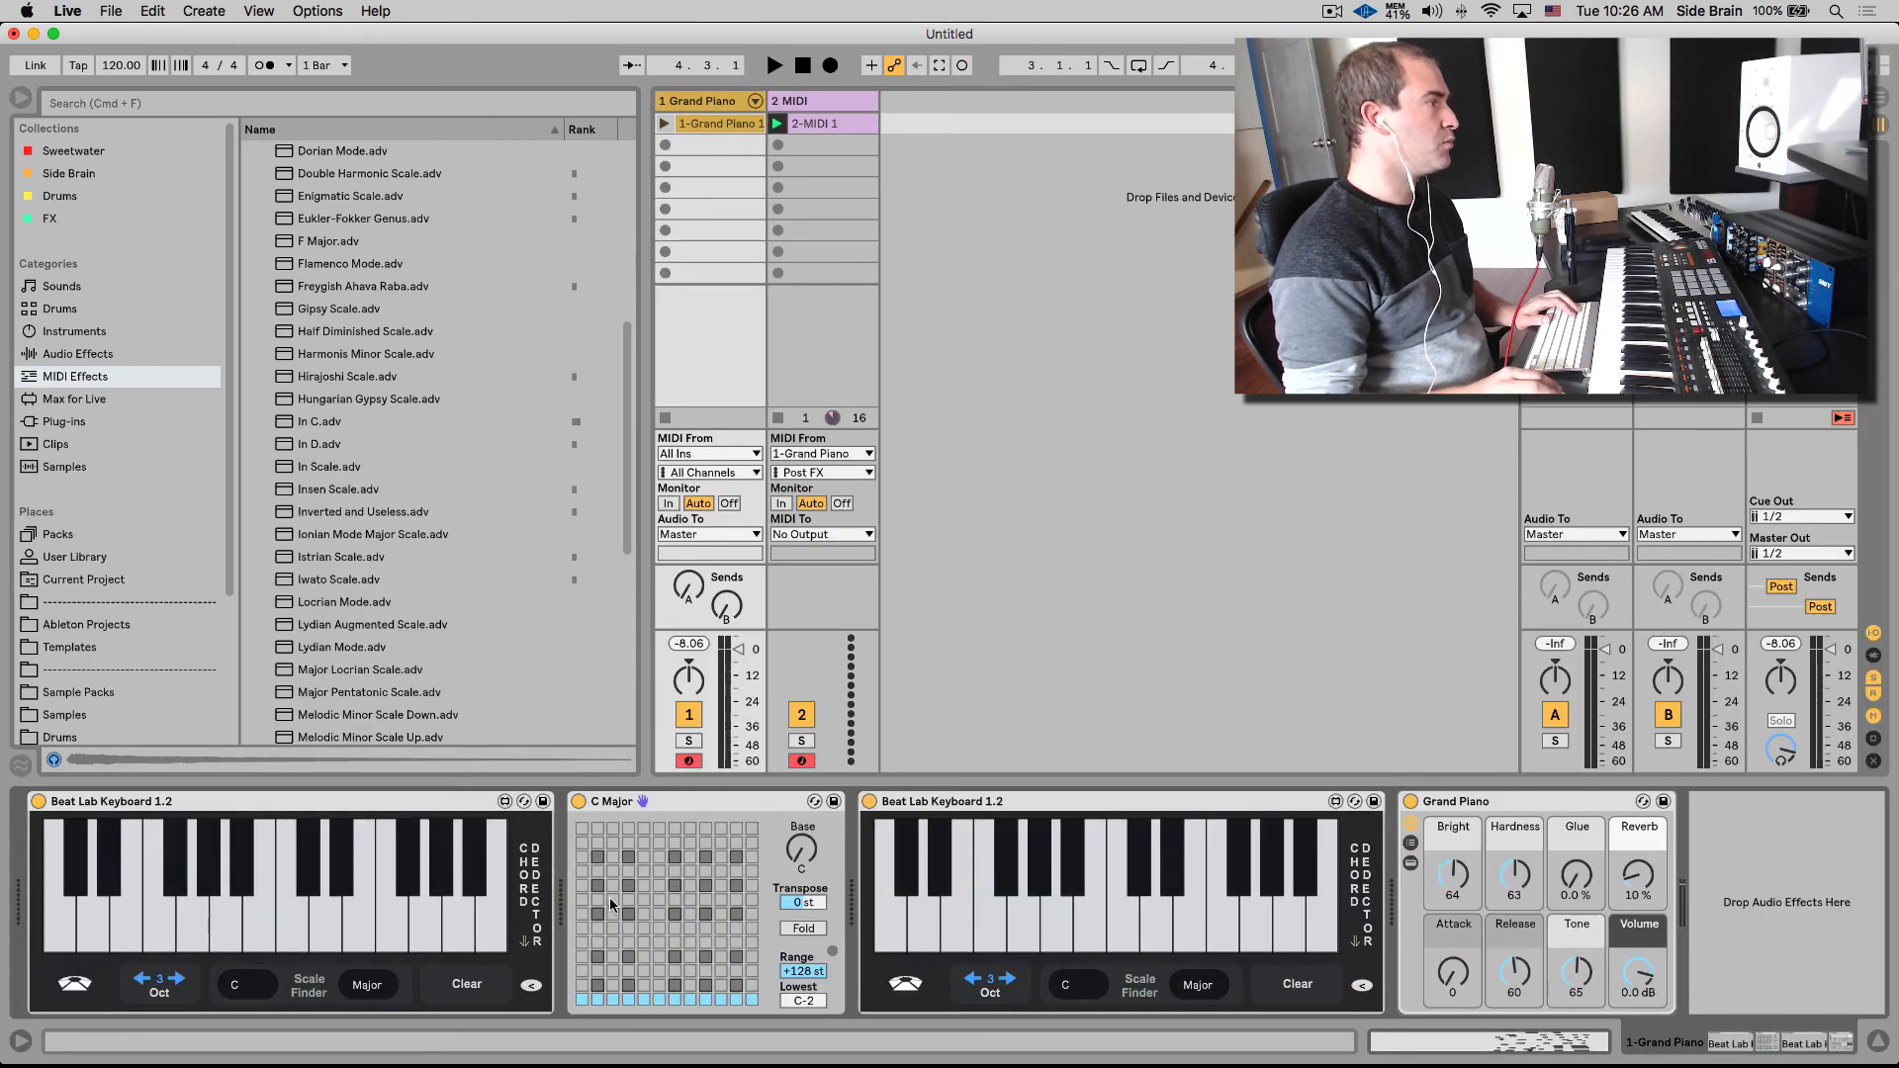
pyautogui.click(647, 801)
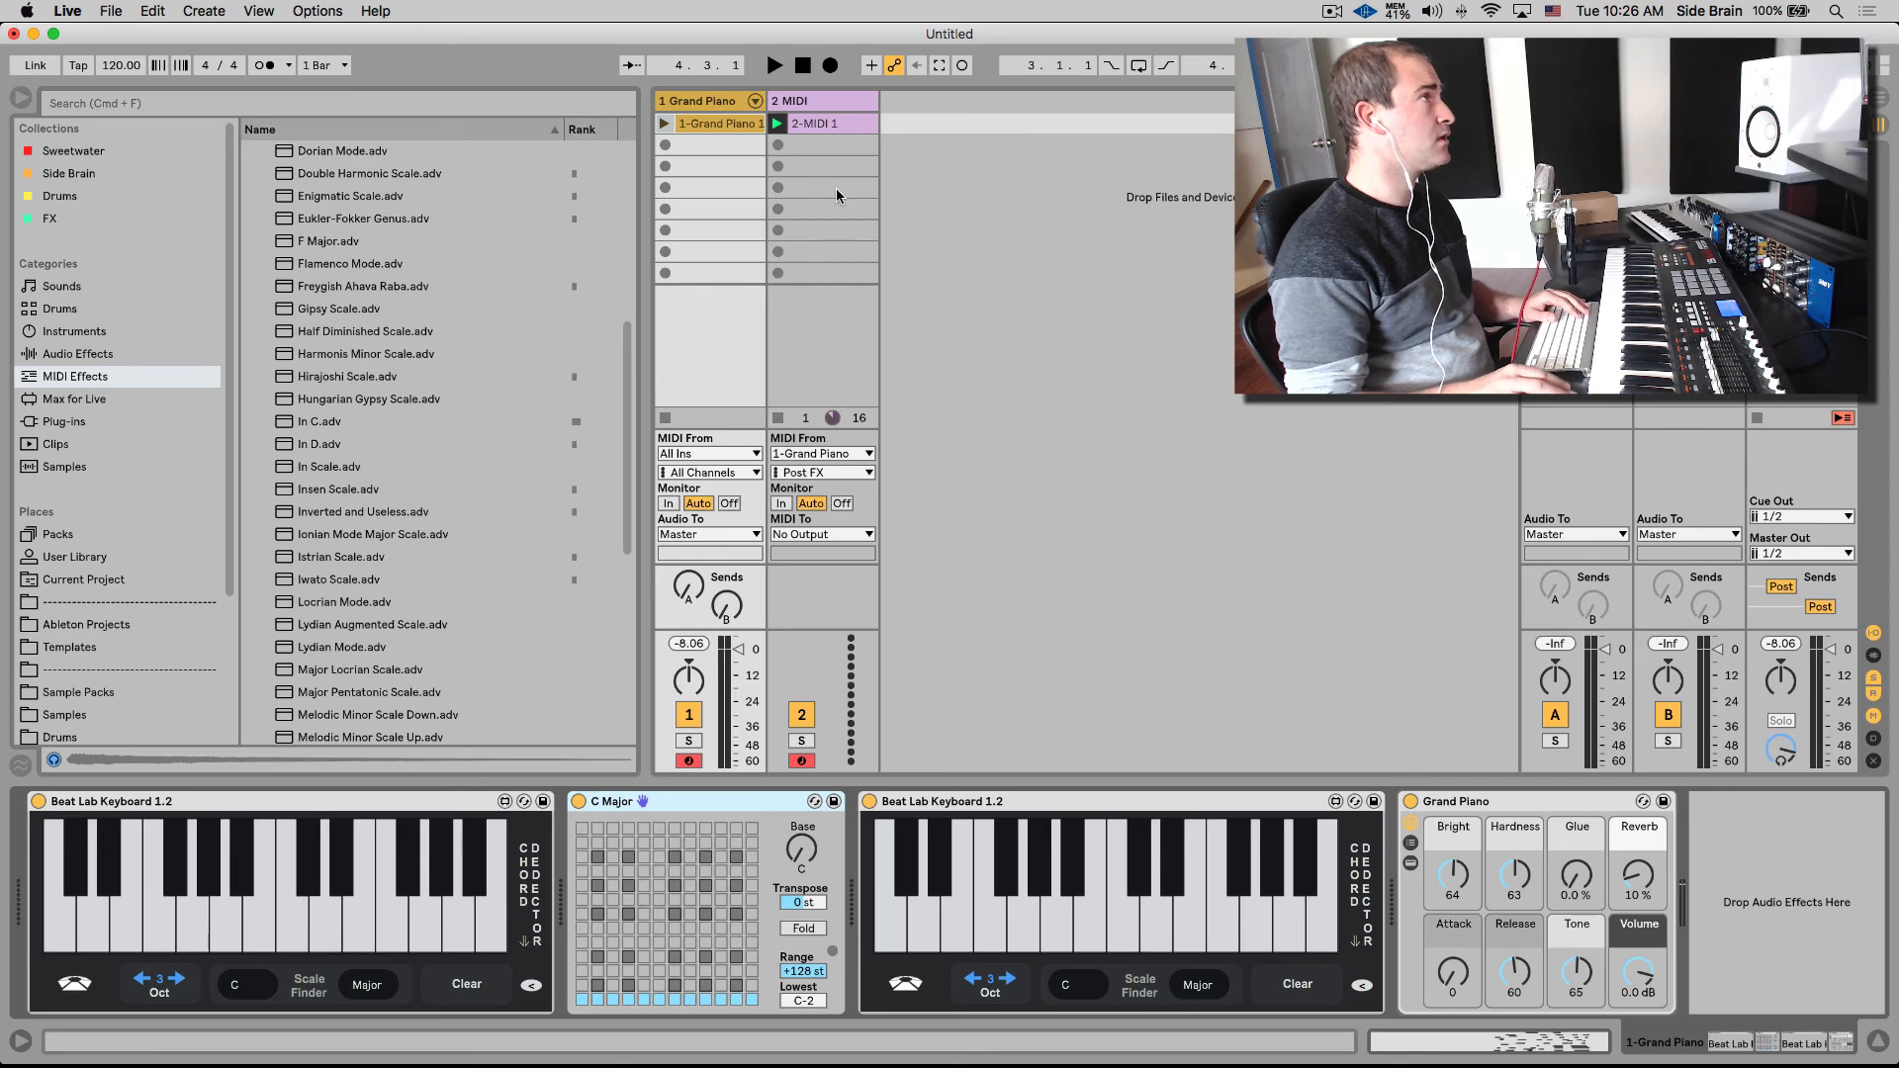
pyautogui.click(757, 126)
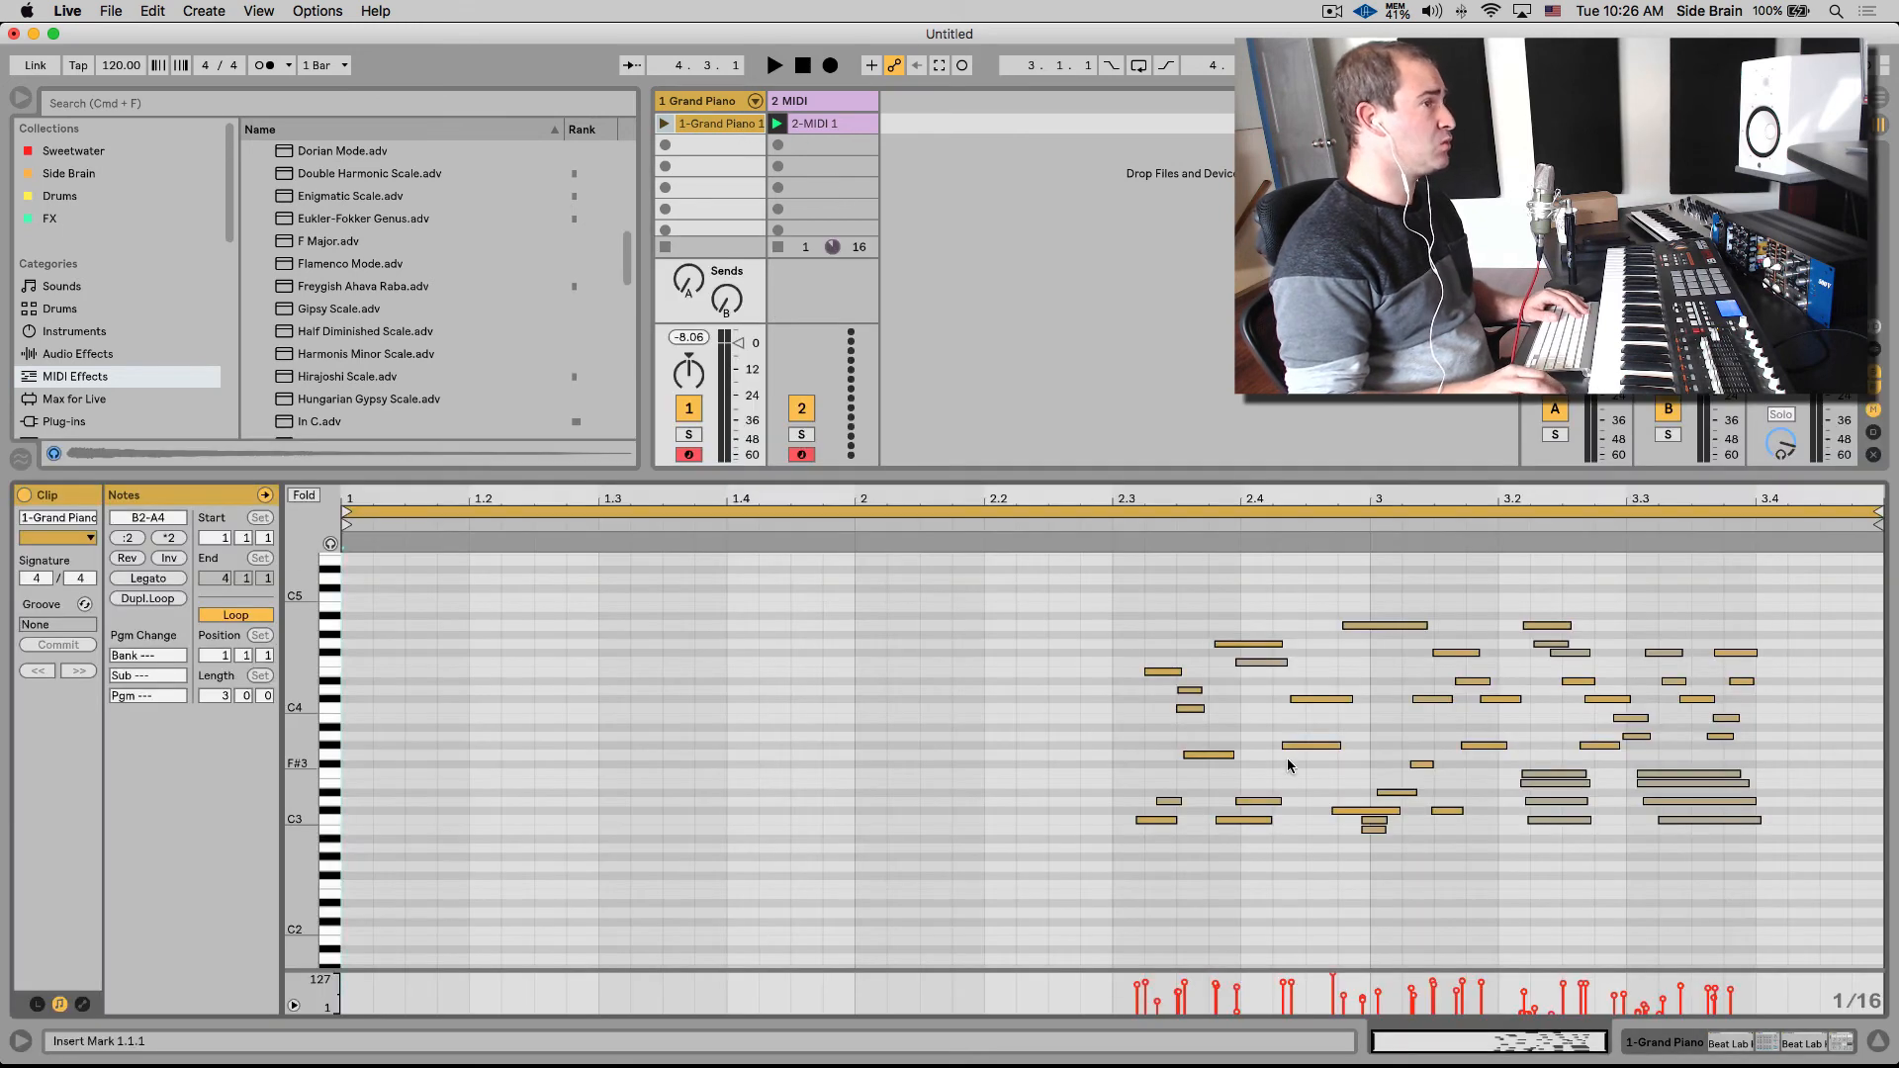
pyautogui.hotkey('shift', 'Tab')
pyautogui.hotkey('shift', 'Tab')
pyautogui.hotkey('shift', 'Tab')
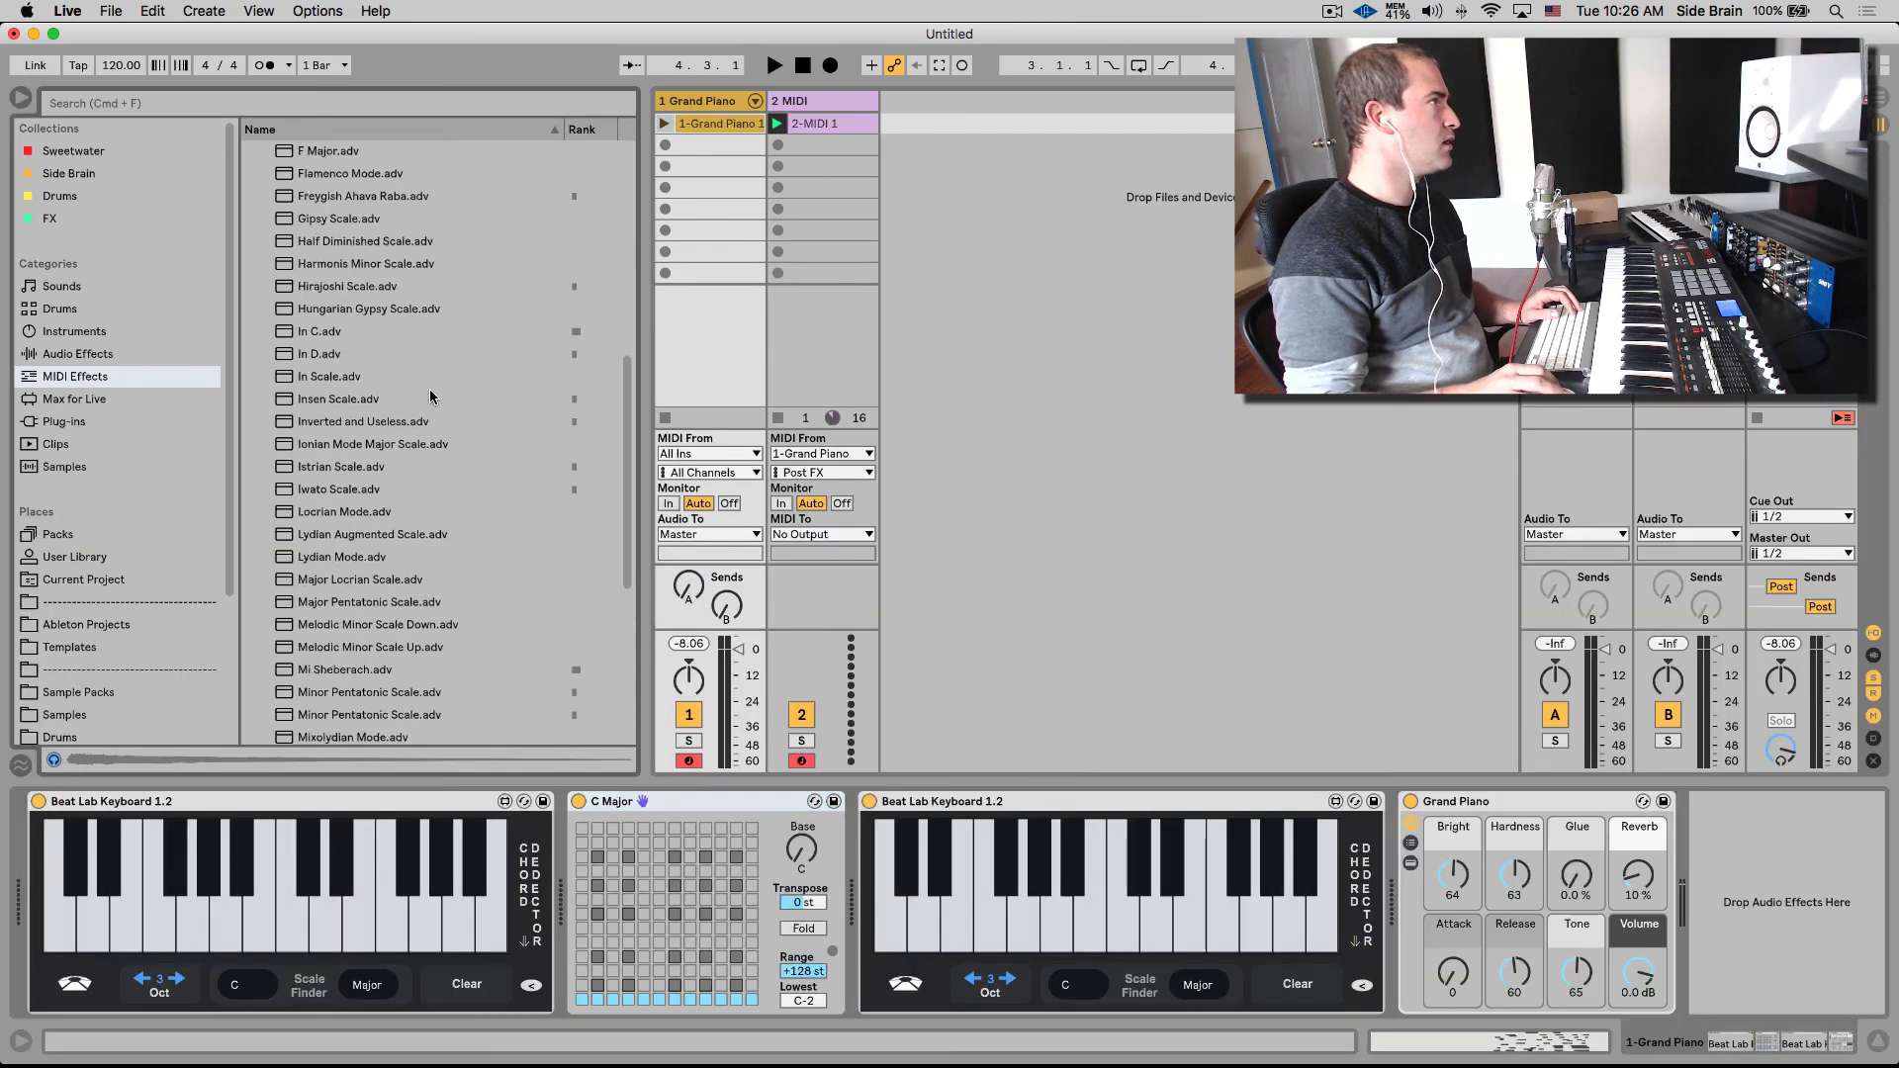
# - Replace the C Major preset on the Grand Piano track's Scale device with the Hirajoshi Scale preset
pyautogui.scroll(-5, 447, 398)
pyautogui.scroll(10, 427, 433)
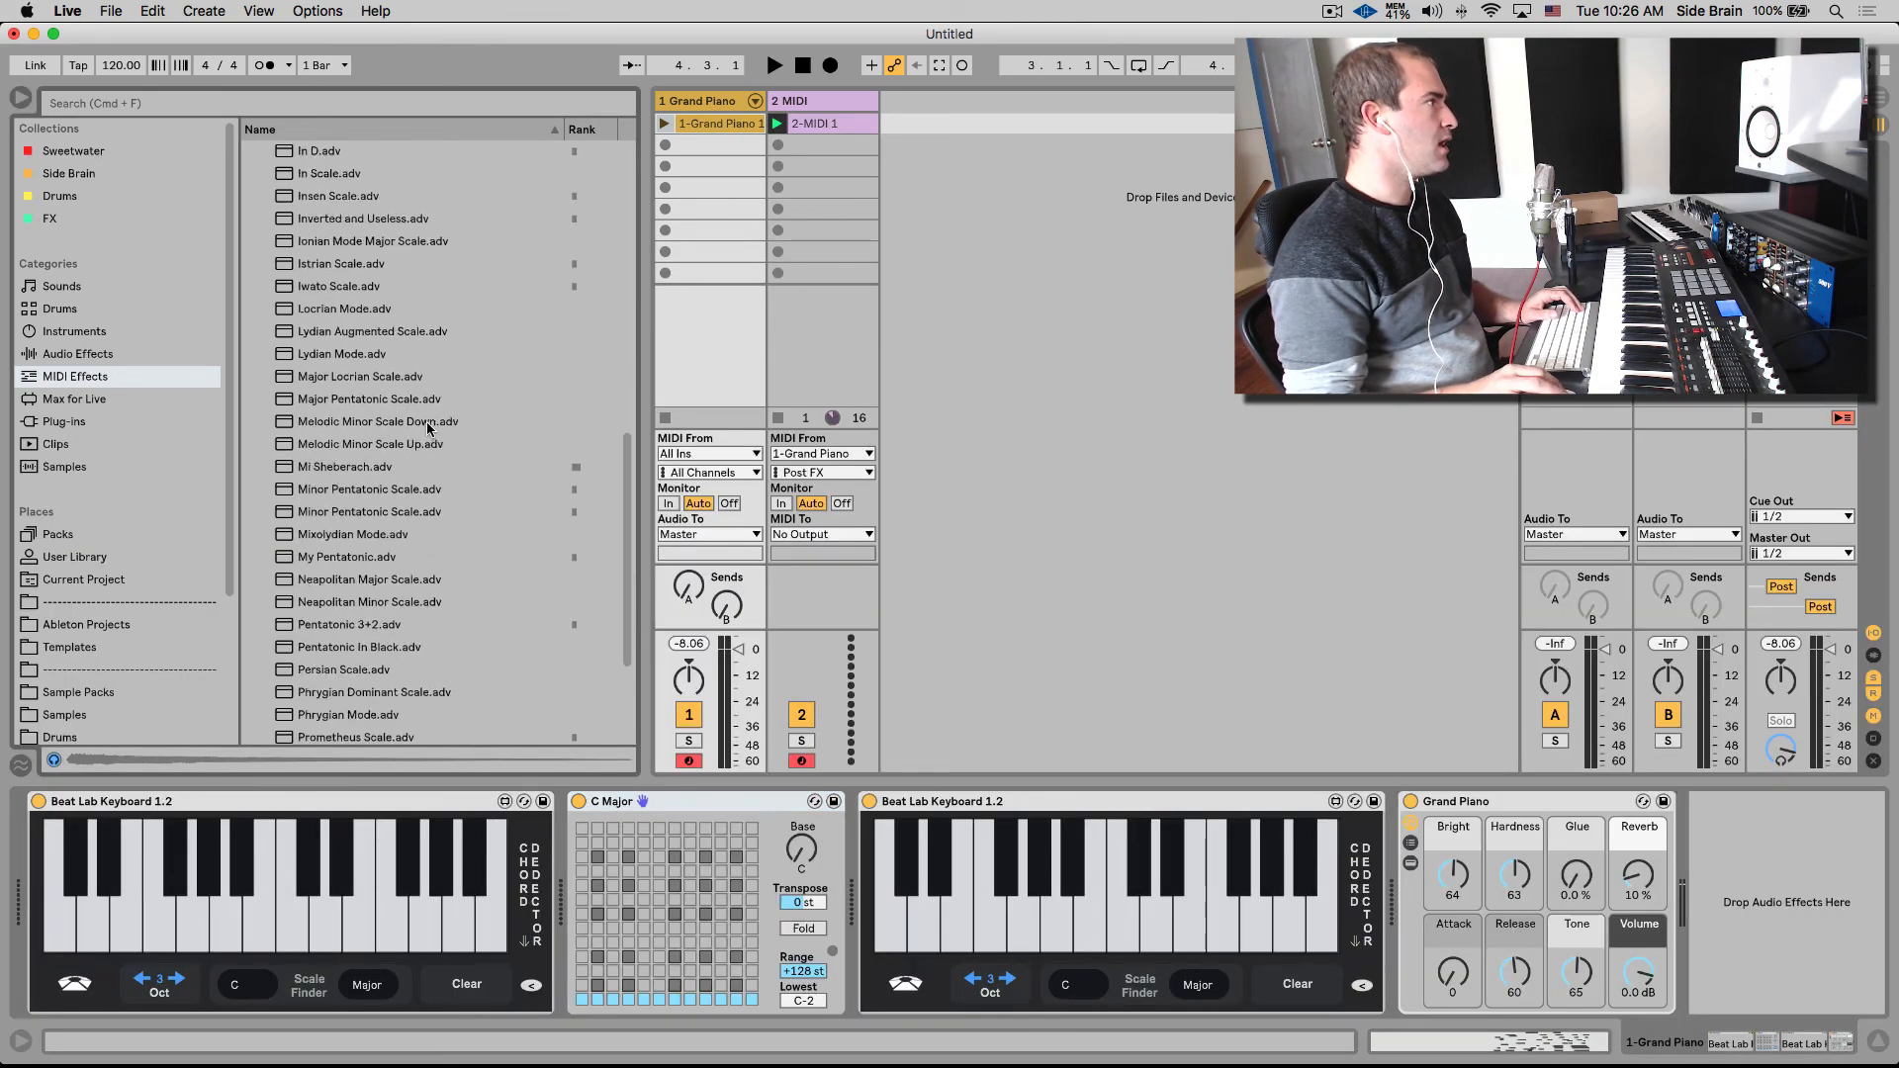
pyautogui.scroll(-3, 427, 427)
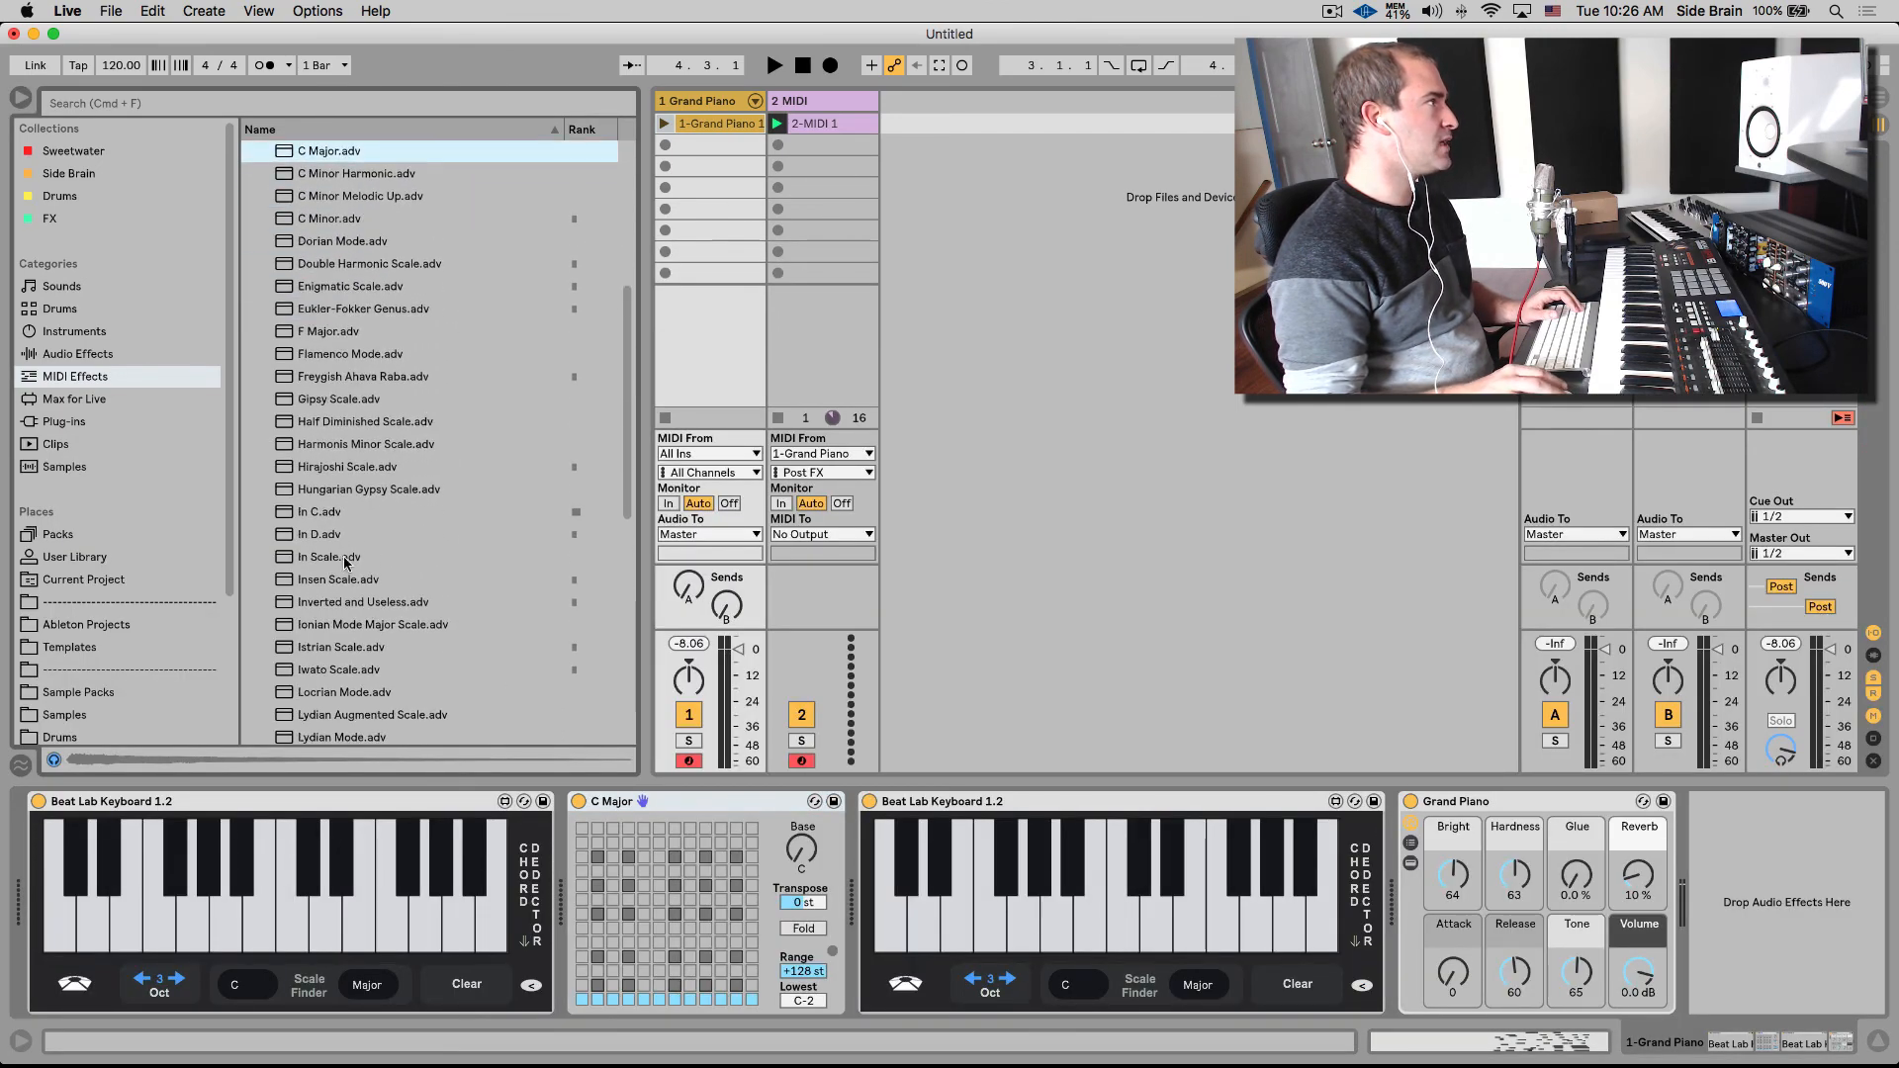
pyautogui.moveTo(331, 476); pyautogui.dragTo(774, 849)
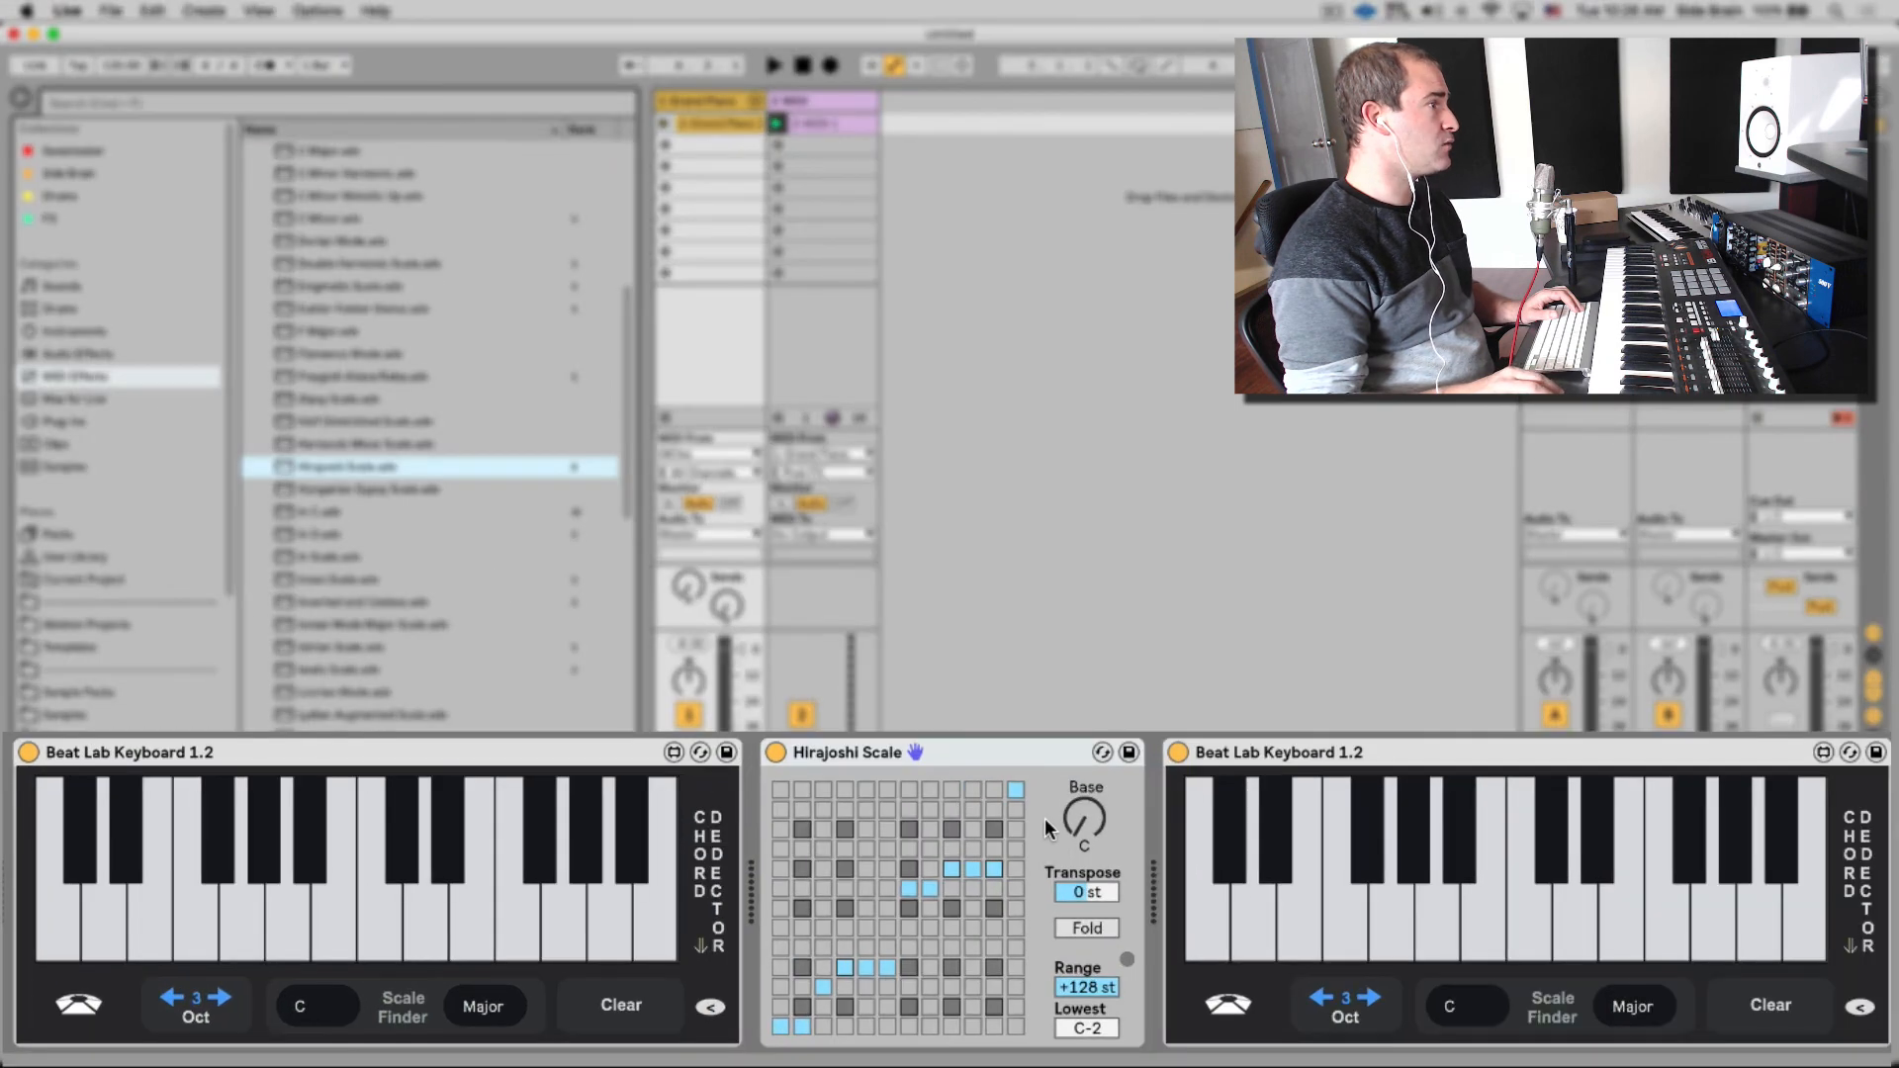
pyautogui.click(981, 753)
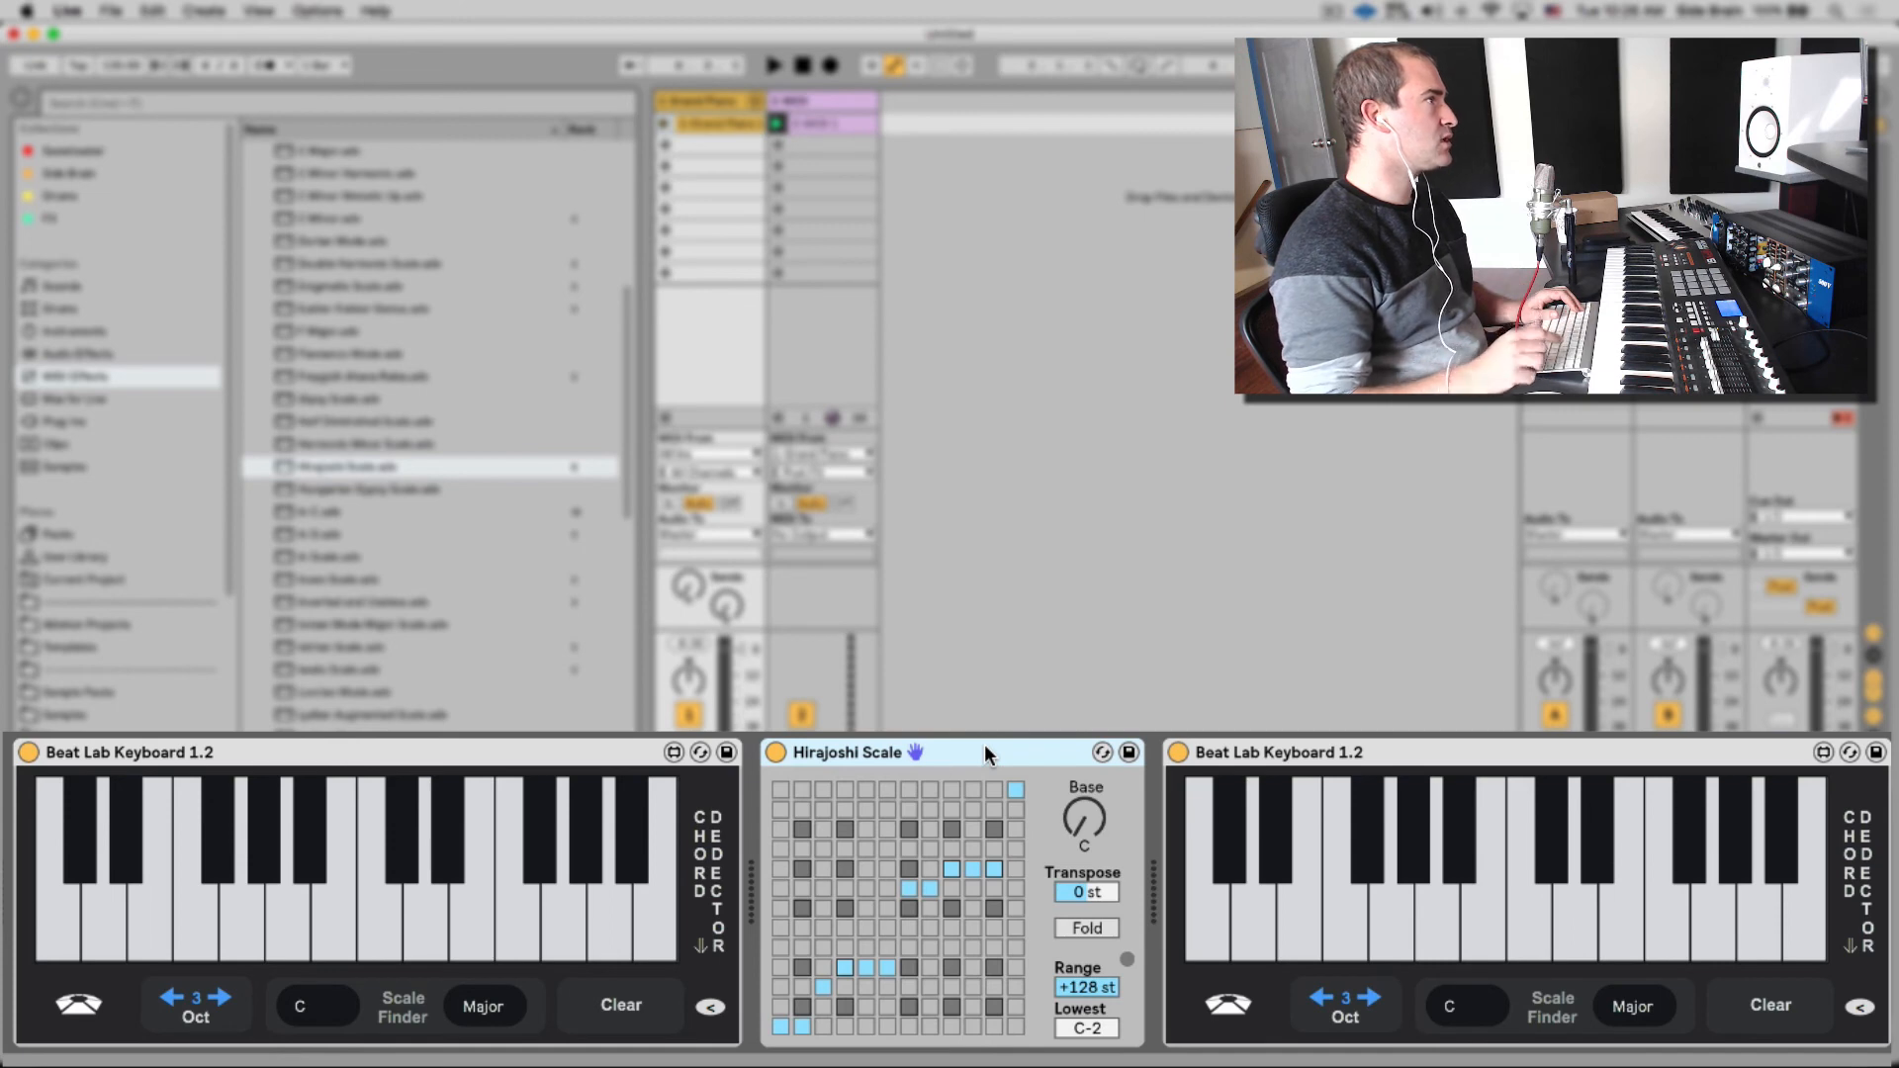
# - Browse the other Scale presets and turn off the Hirajoshi Scale device on the Grand Piano track
pyautogui.scroll(-8, 547, 538)
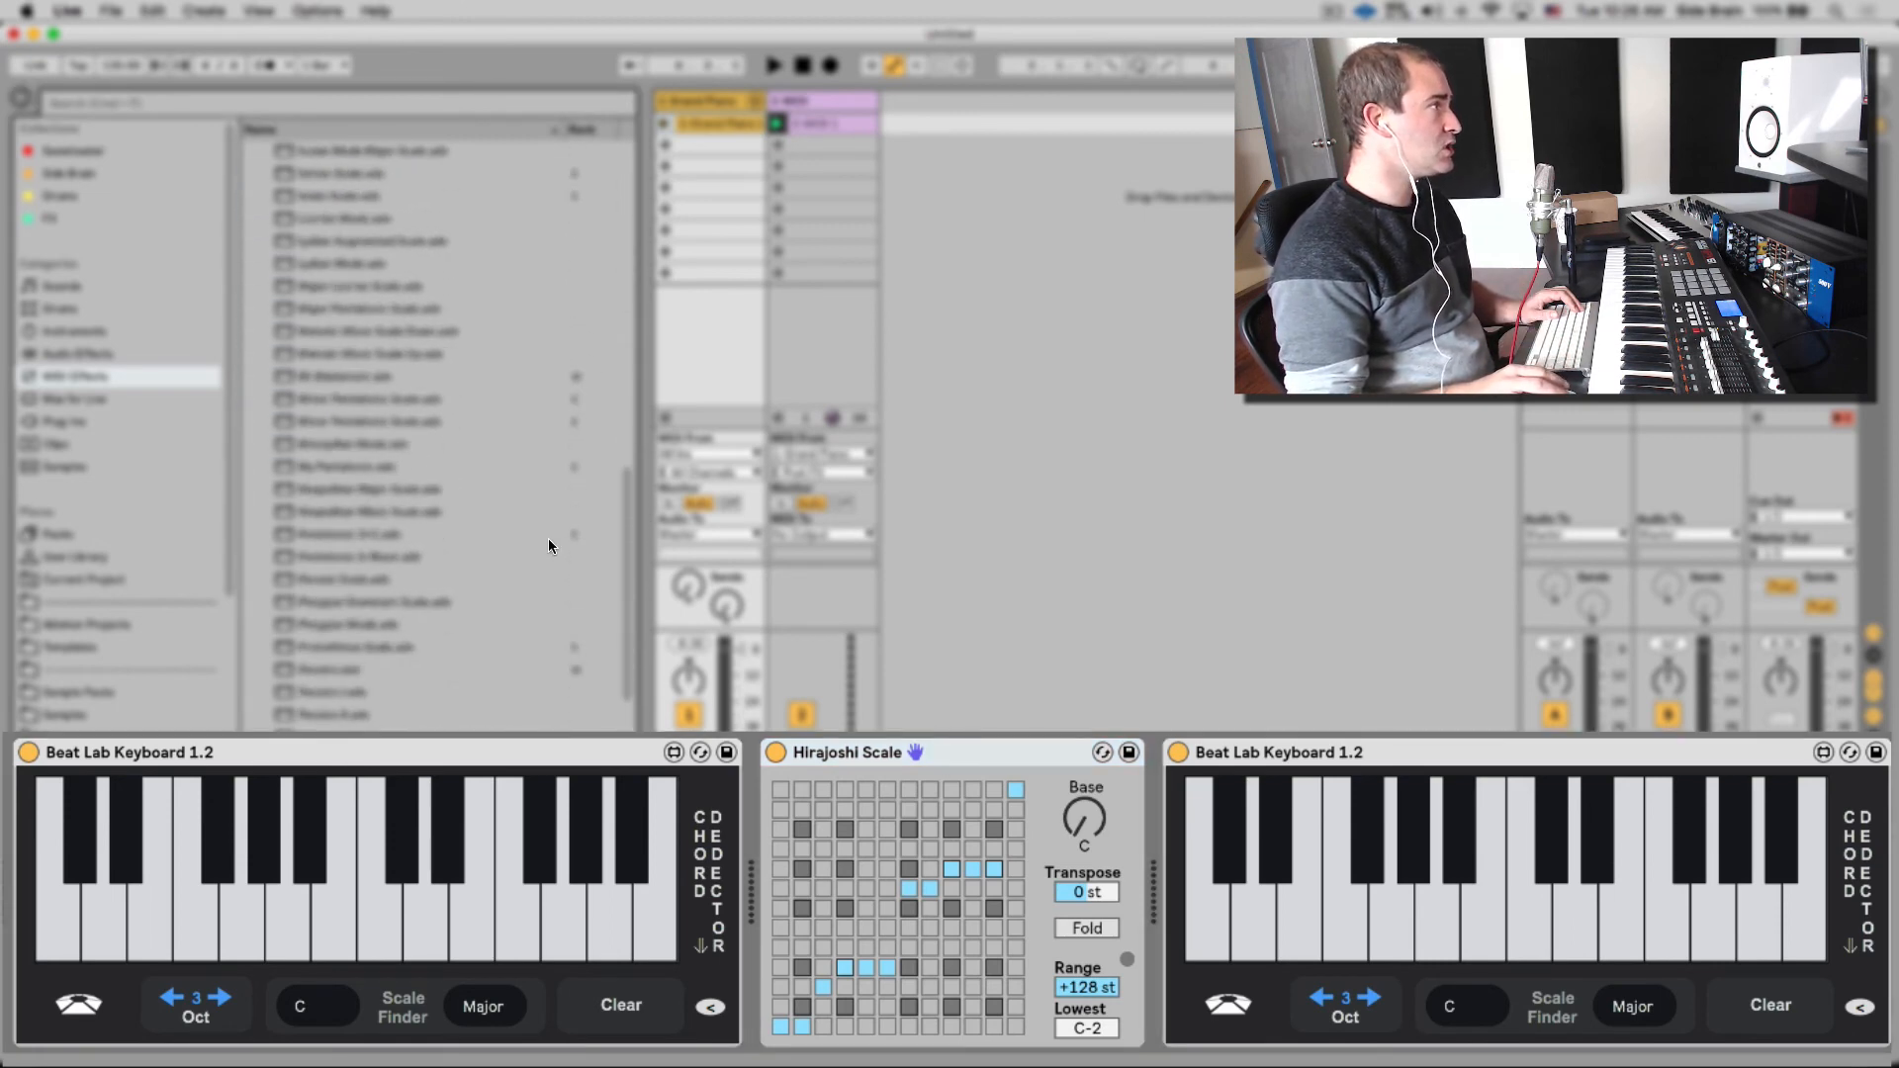
pyautogui.scroll(8, 506, 562)
pyautogui.scroll(5, 506, 555)
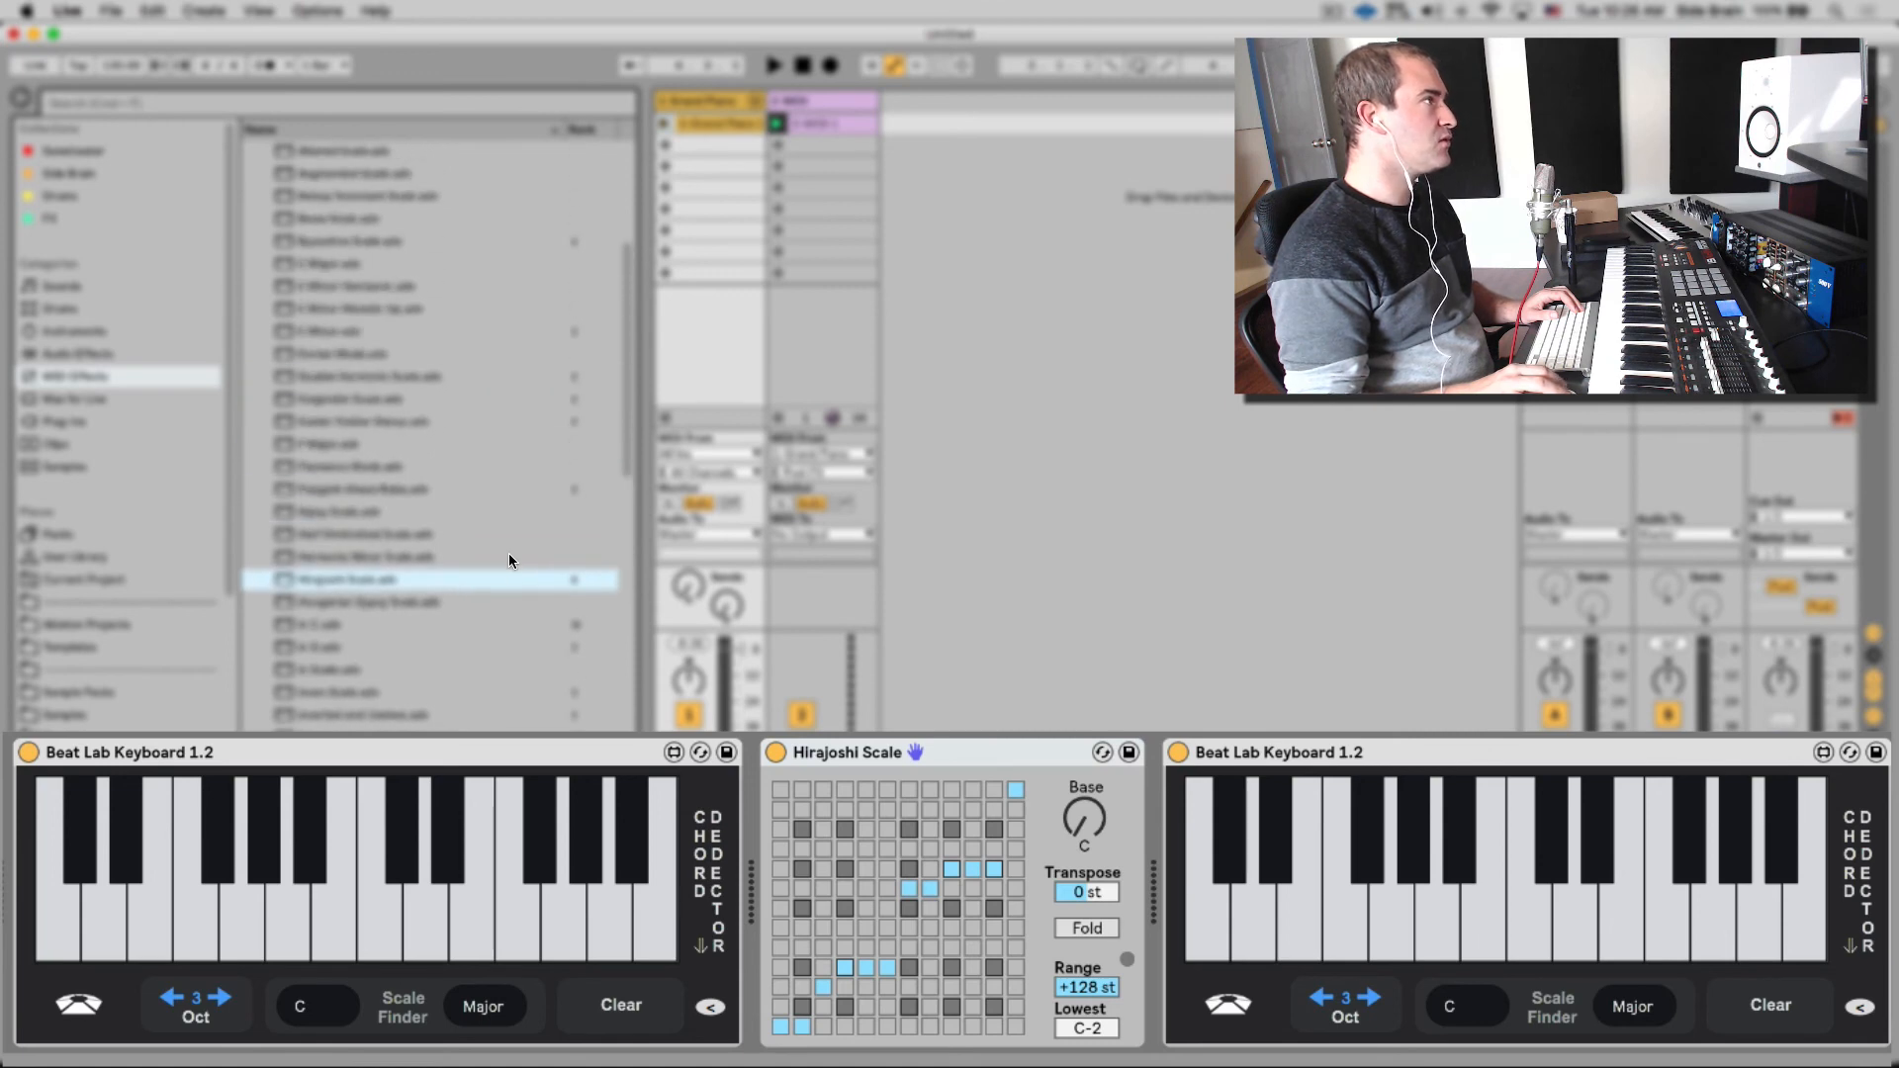
pyautogui.scroll(-11, 410, 475)
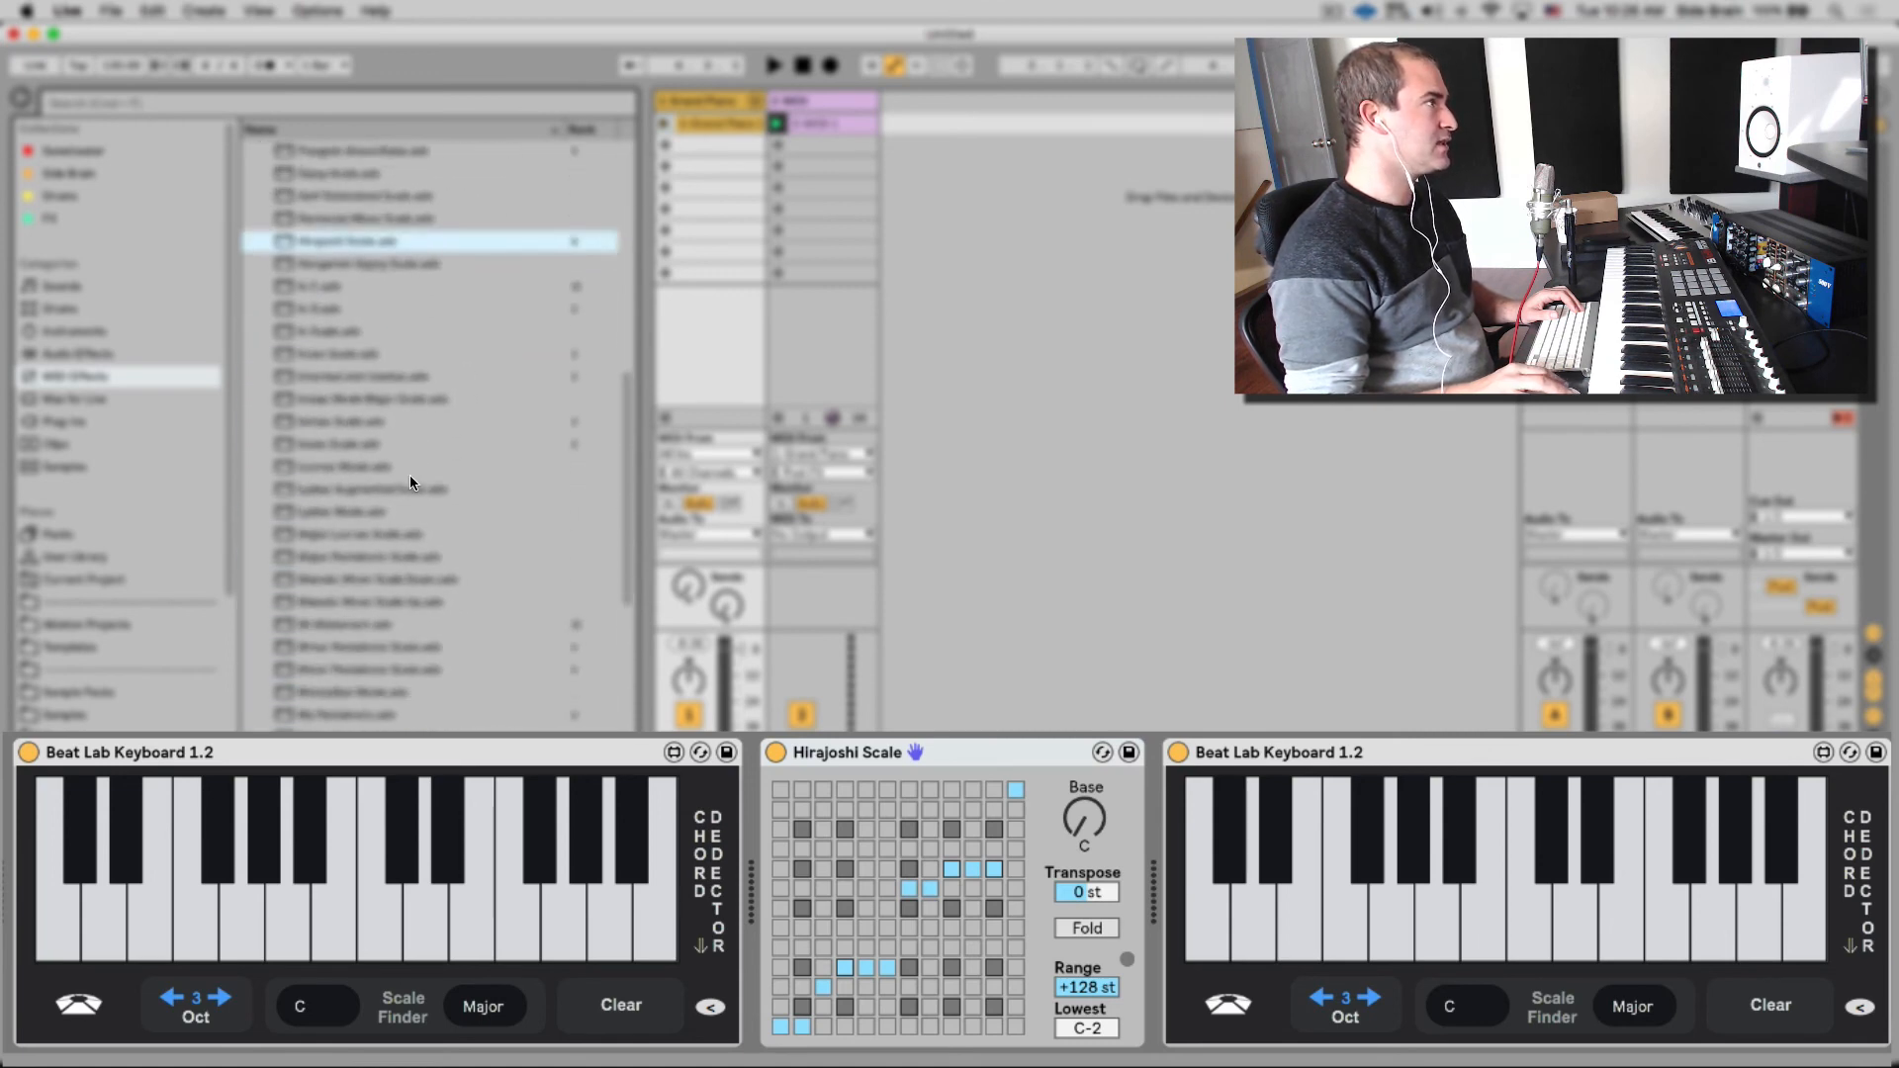
pyautogui.click(774, 751)
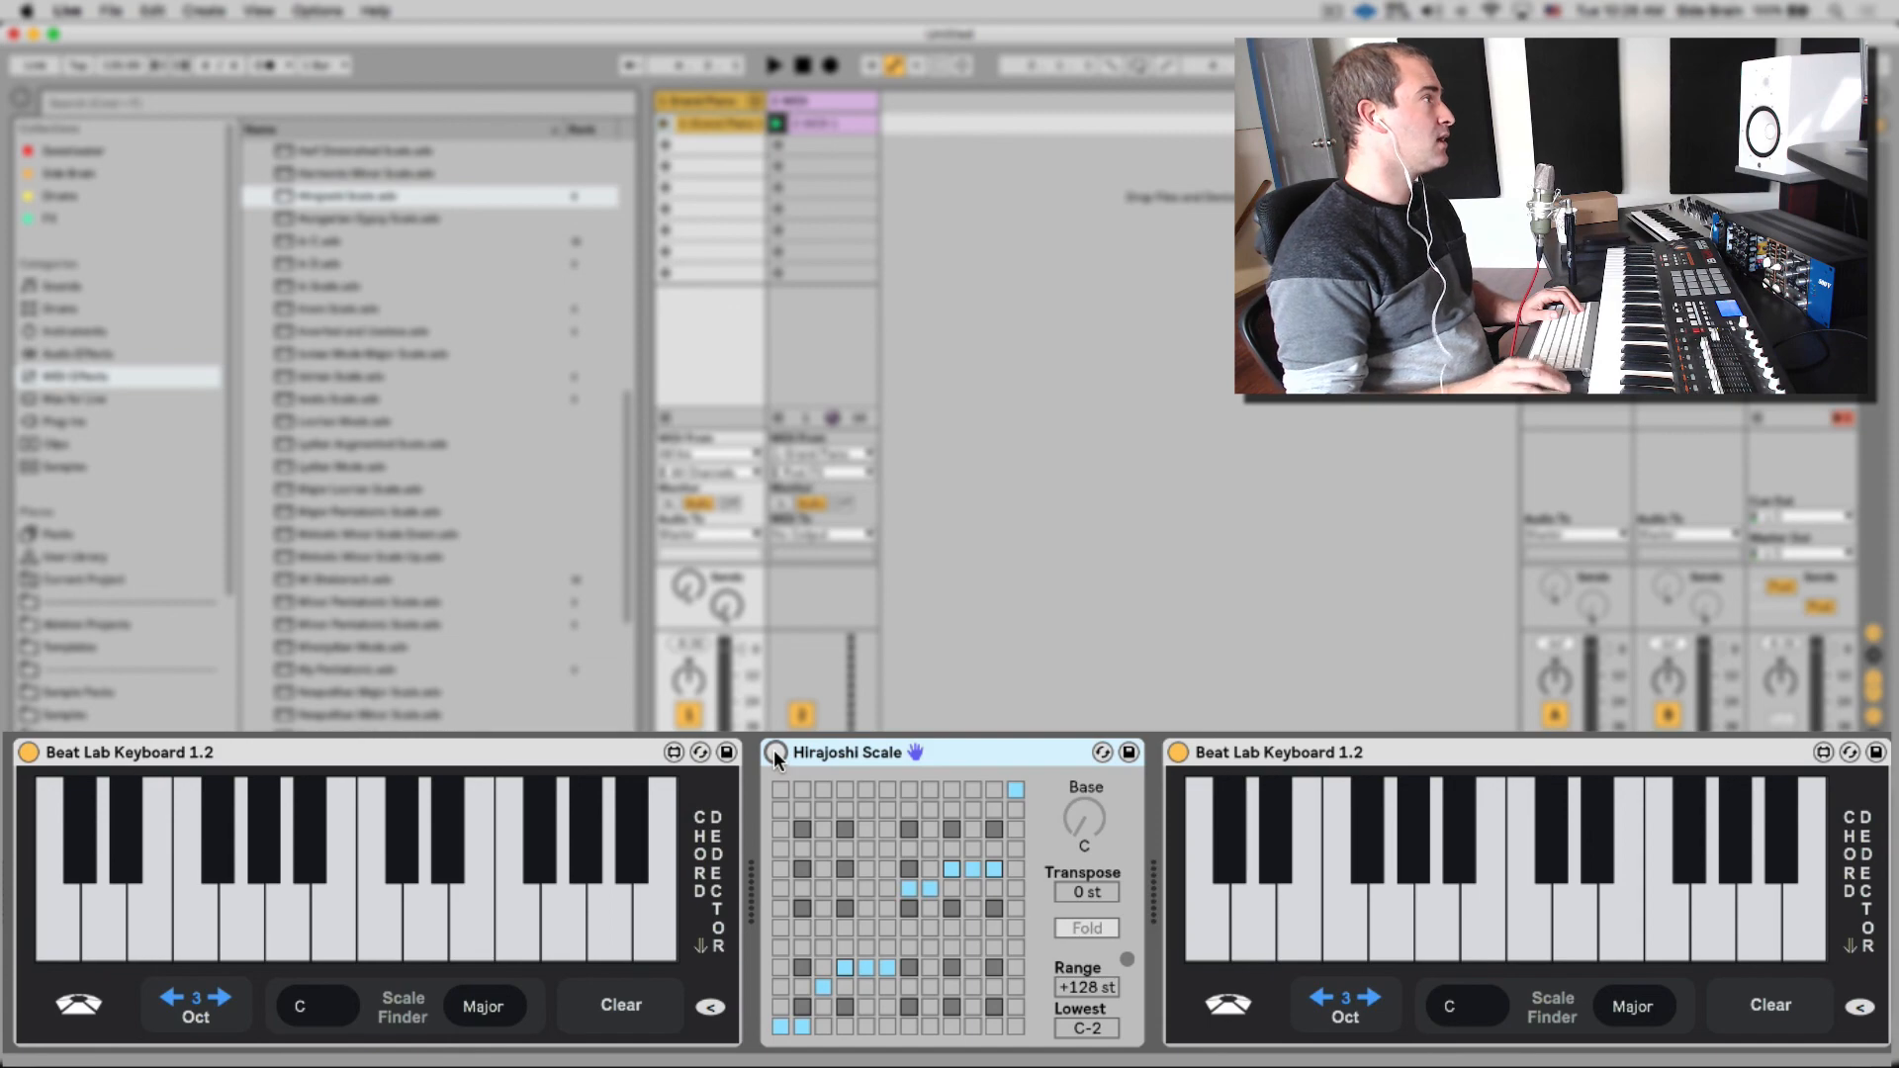
# - Collapse the Scale preset list among the MIDI effects and select the Velocity effect
pyautogui.scroll(10, 380, 351)
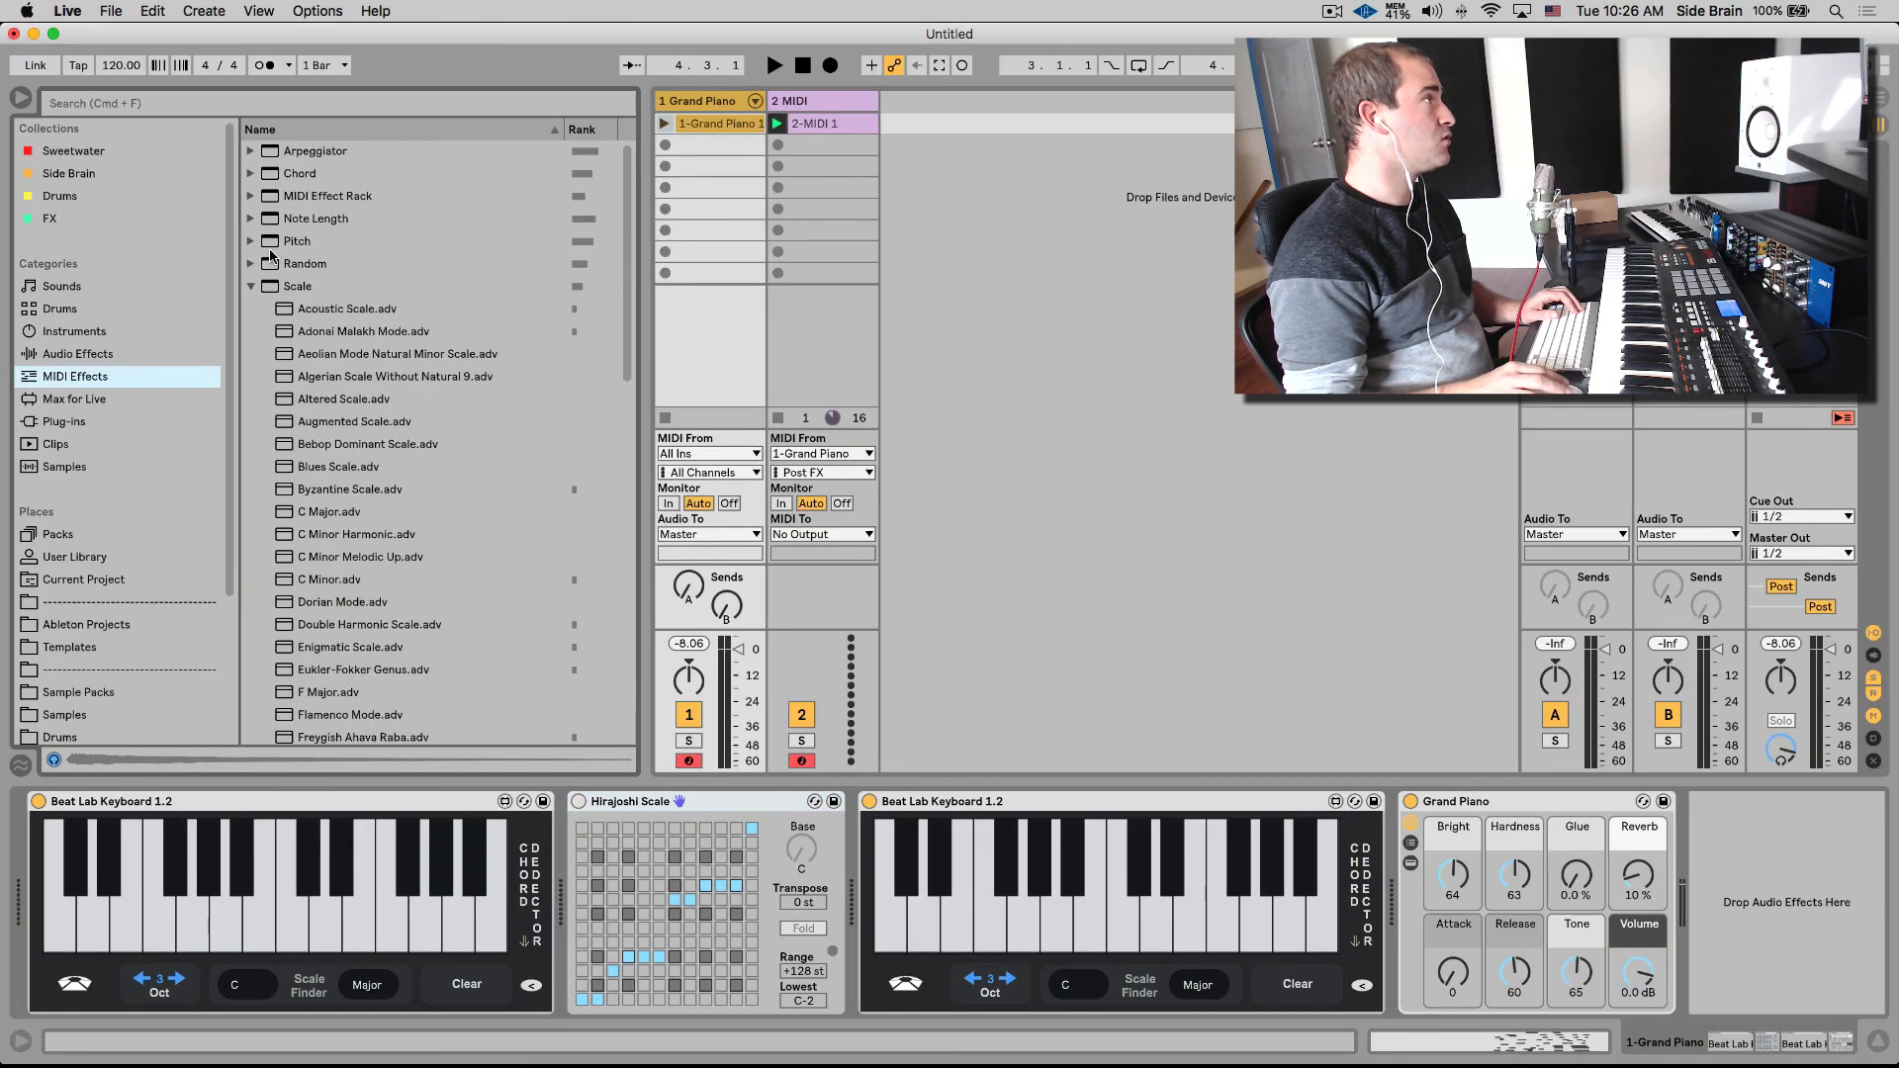
pyautogui.click(250, 286)
pyautogui.click(331, 310)
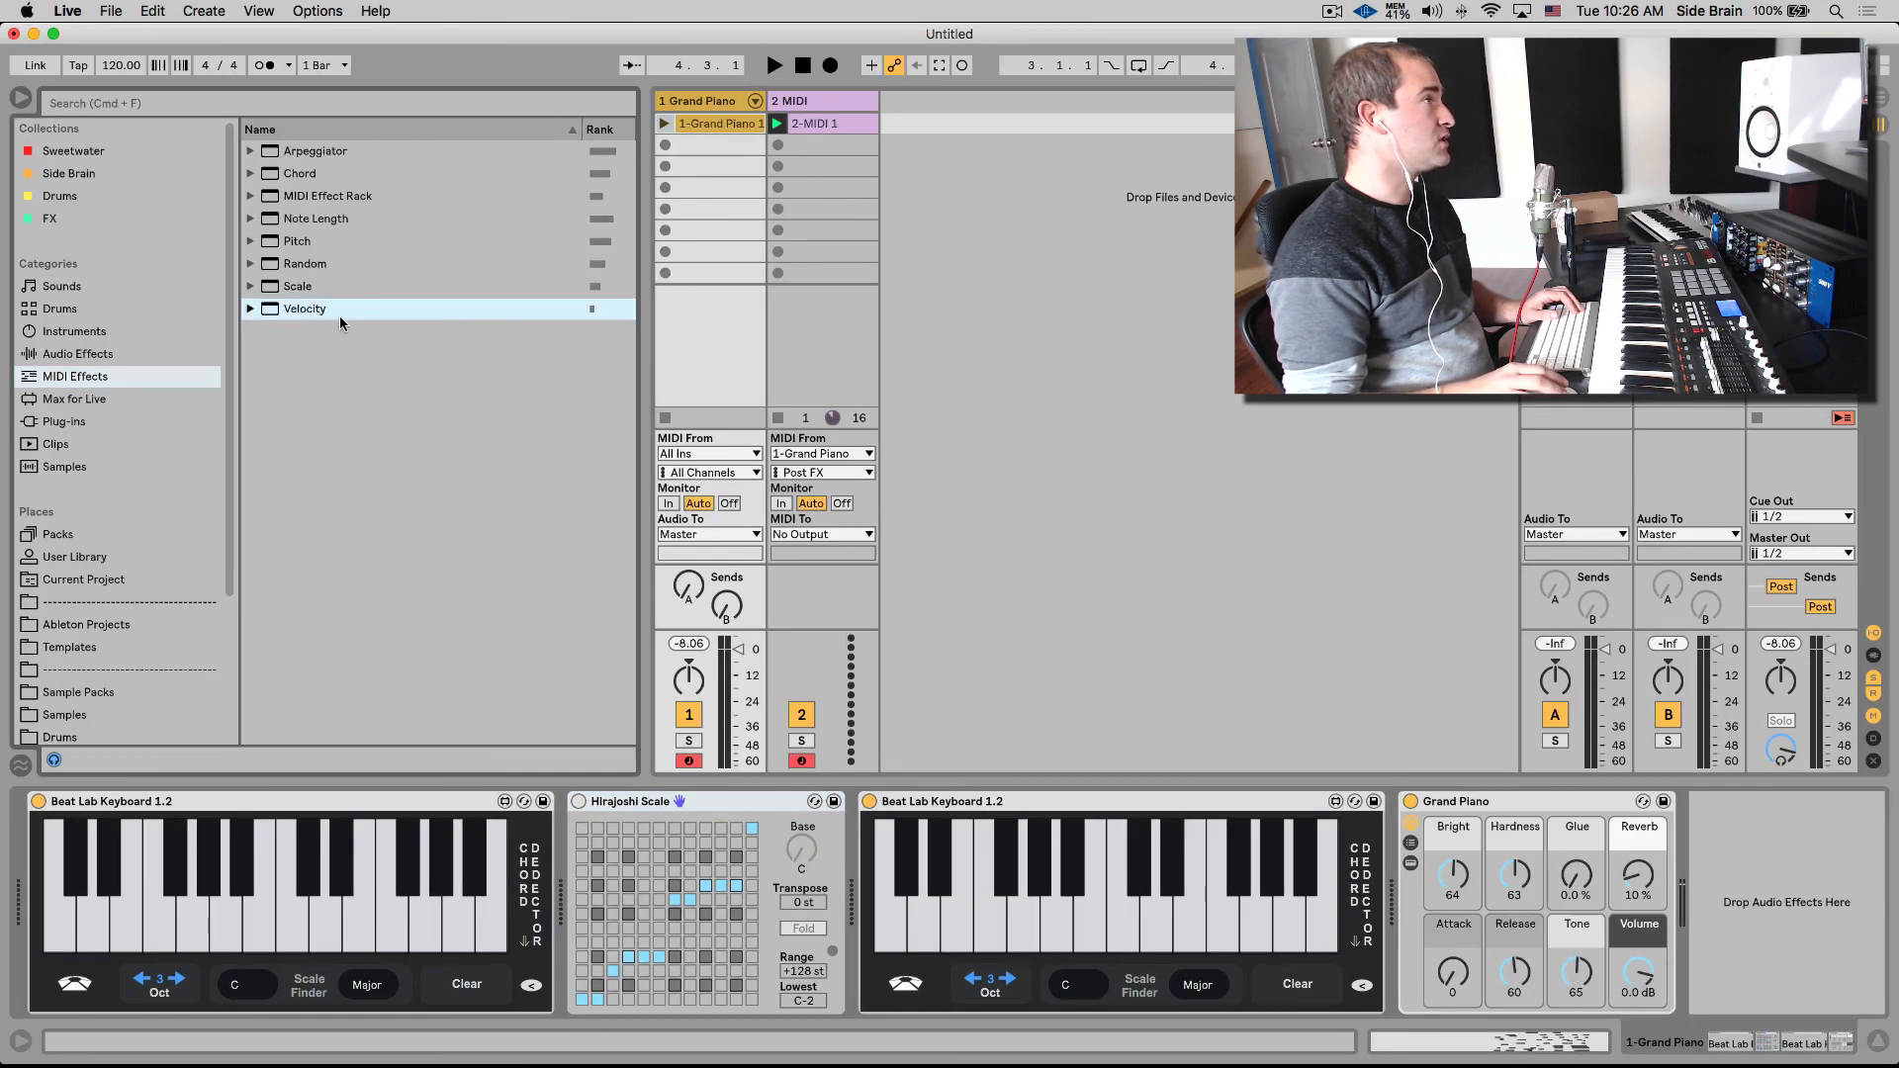